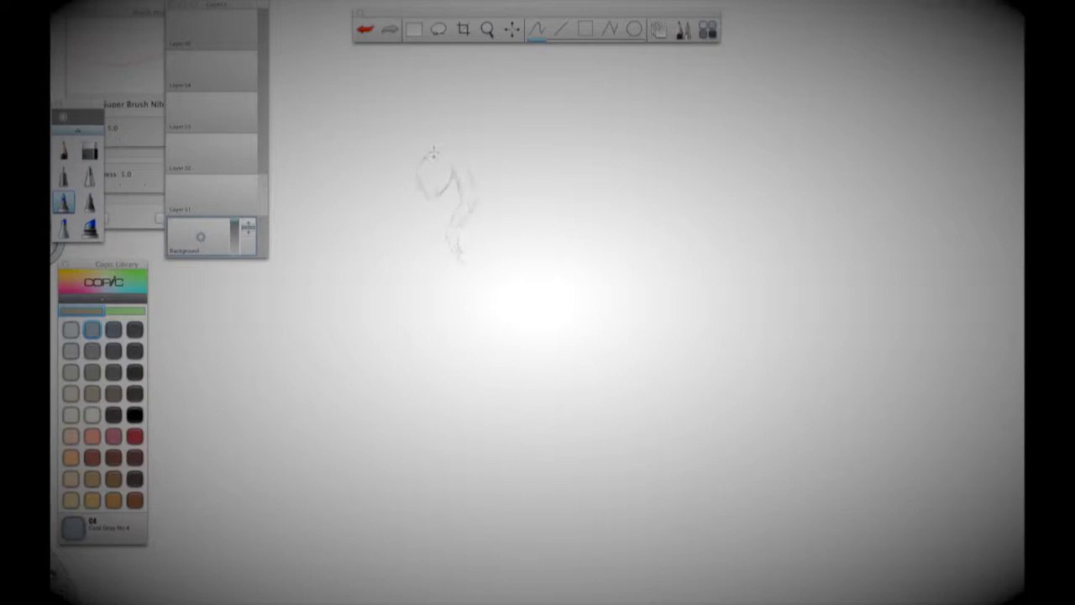
Sketch a hooked cane and a bearded figure's head and upper body beside it in light Cool Gray No.4
drag(444, 148, 468, 169)
mouse_move(452, 247)
mouse_down()
mouse_move(481, 287)
mouse_move(468, 256)
mouse_move(498, 295)
mouse_move(481, 291)
mouse_move(512, 337)
mouse_move(508, 303)
mouse_move(541, 369)
mouse_move(553, 395)
mouse_up()
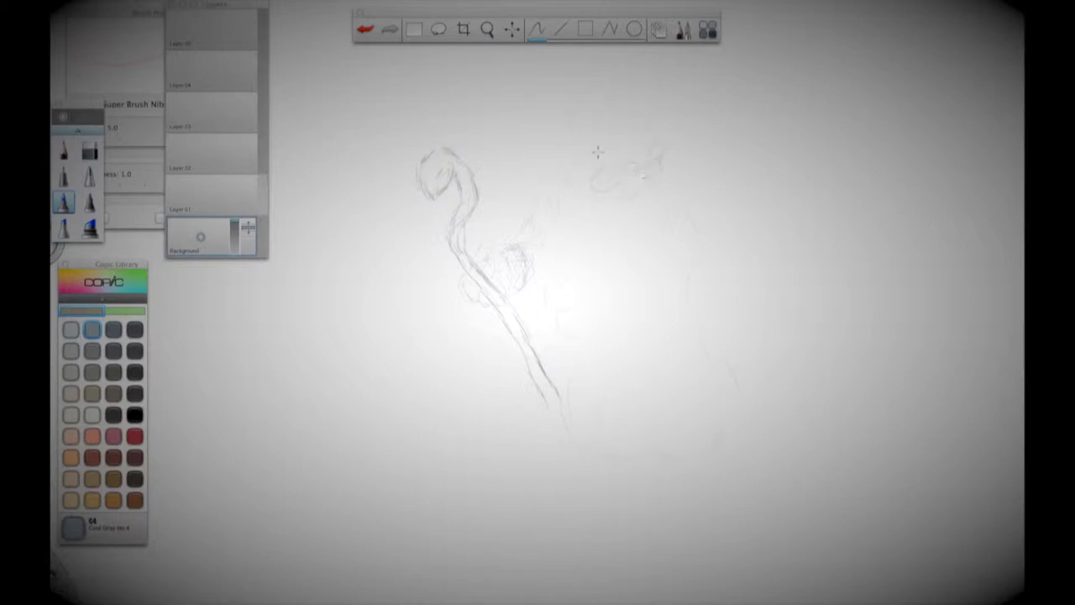
drag(613, 165, 605, 171)
drag(630, 209, 664, 198)
mouse_move(569, 195)
mouse_down()
mouse_move(645, 214)
mouse_move(603, 217)
mouse_move(623, 265)
mouse_up()
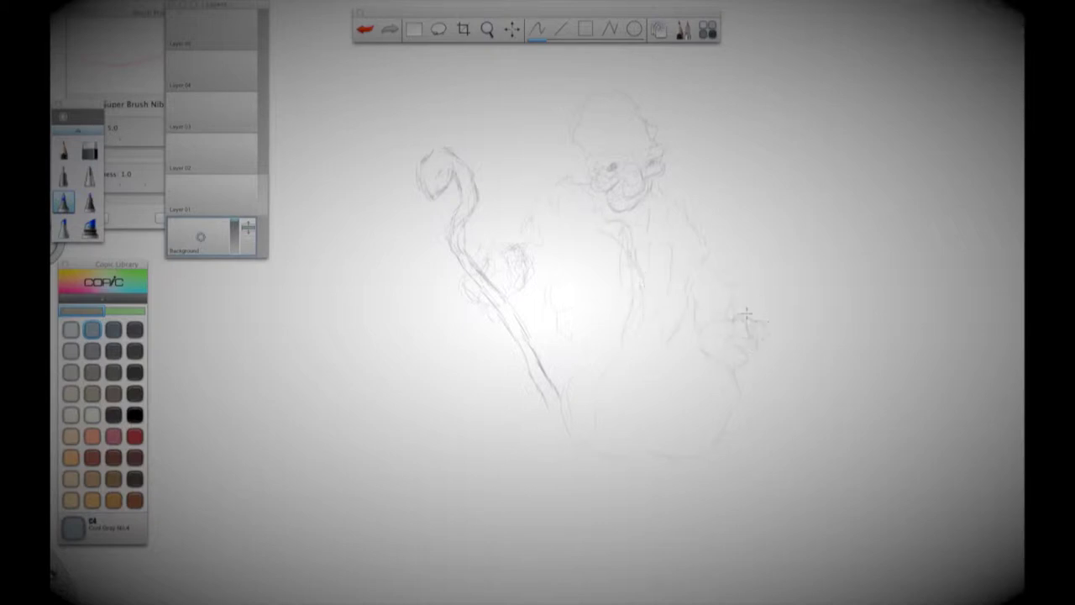
Darken the figure's clenched hand beside the body and refine its coat collar, shoulder and sleeve
mouse_move(730, 335)
mouse_down()
mouse_move(756, 334)
mouse_move(717, 317)
mouse_move(747, 329)
mouse_move(746, 356)
mouse_up()
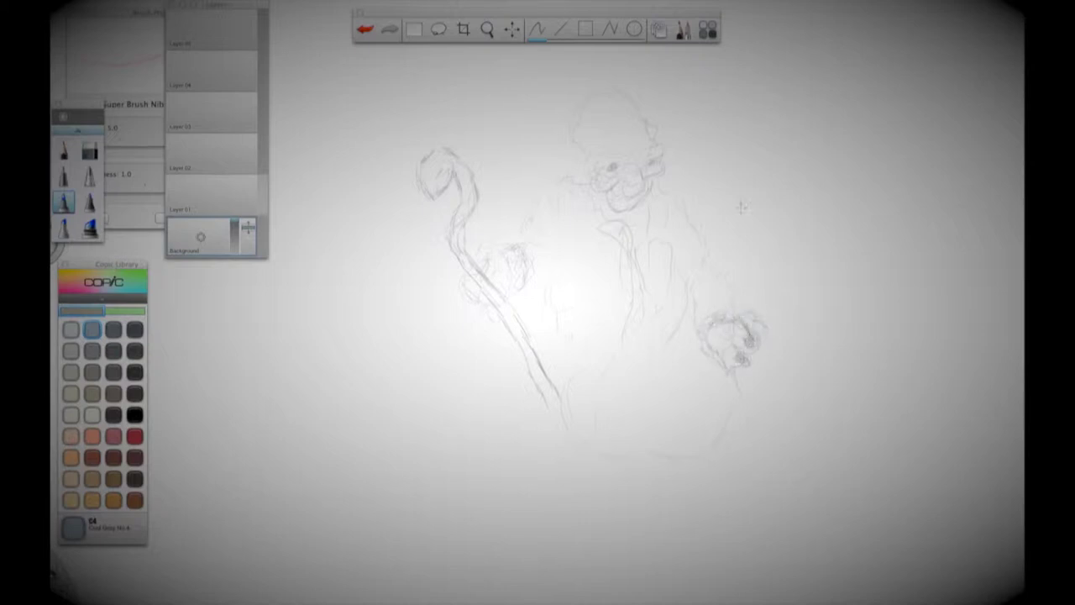
drag(712, 257, 706, 278)
drag(616, 212, 645, 215)
drag(661, 192, 721, 266)
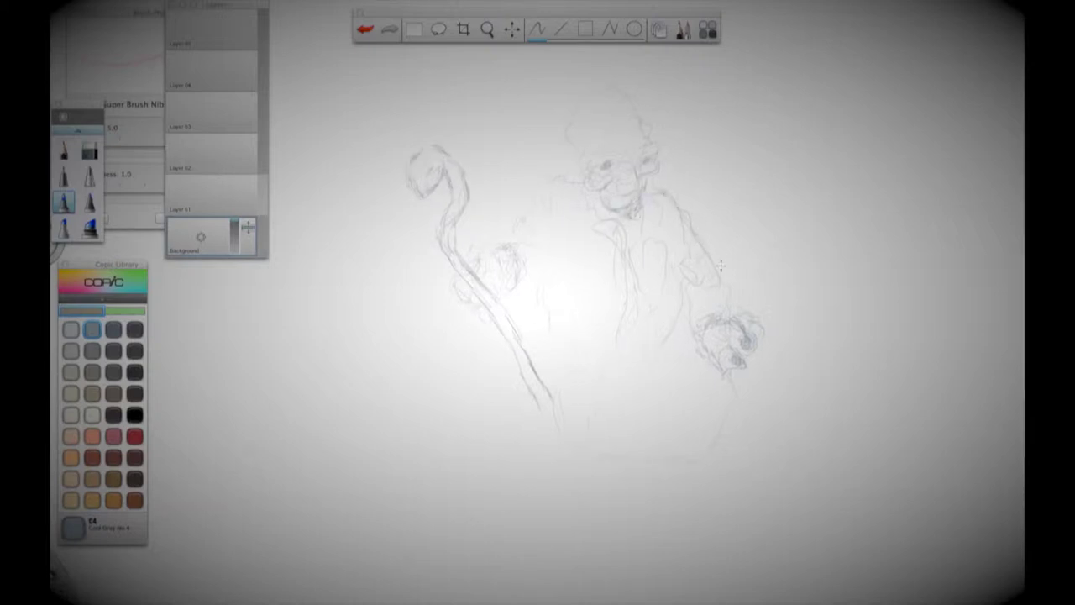
Tint the figure's head and both hands with Warm Gray No.0, using the Medium Broad Nib
drag(715, 170, 641, 206)
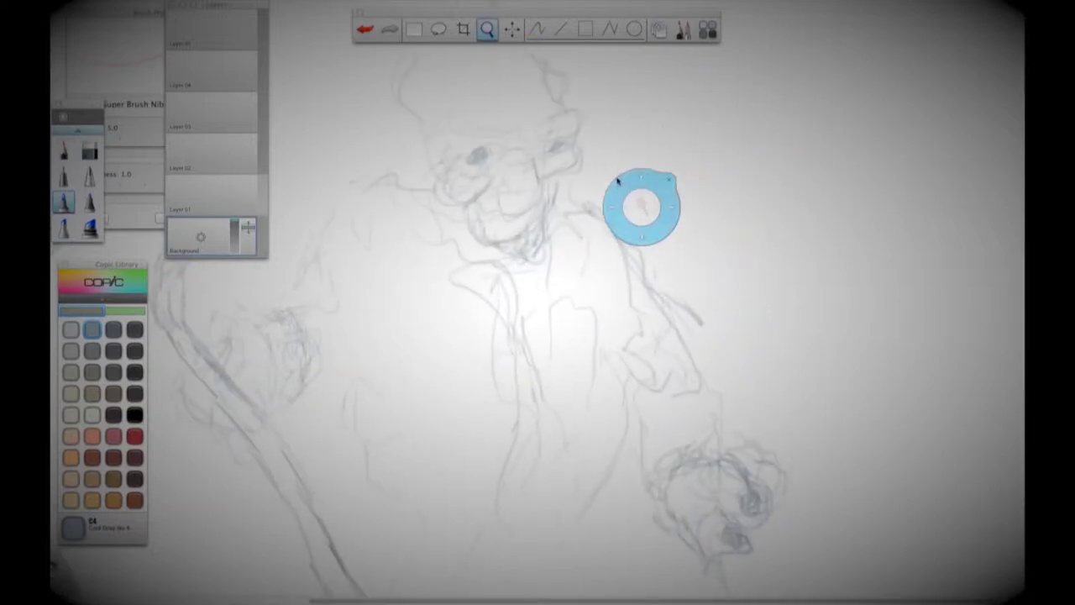
click(70, 414)
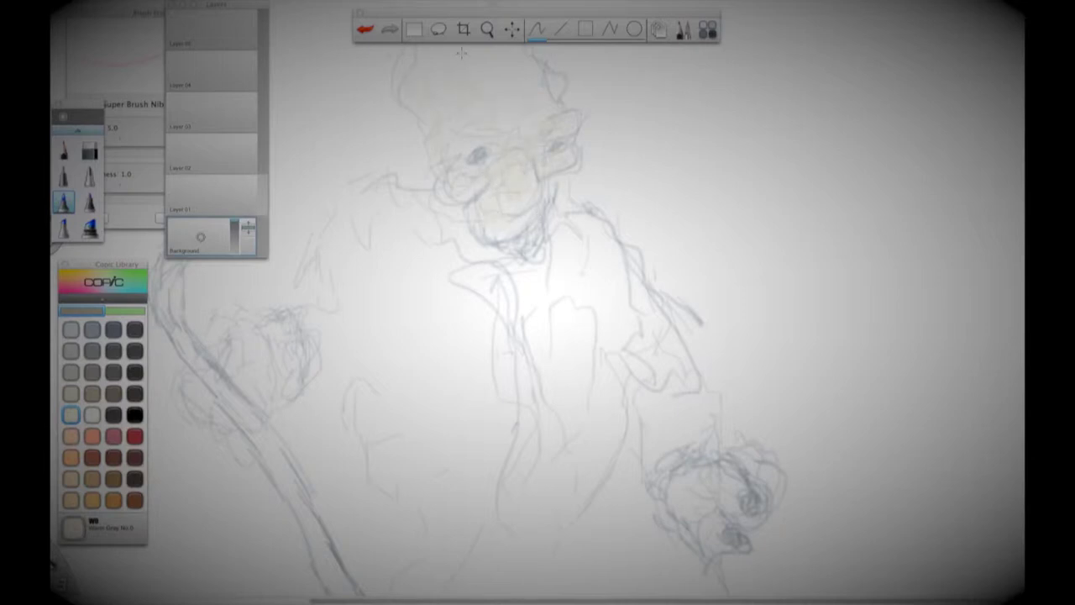
click(64, 227)
mouse_move(545, 52)
mouse_down()
mouse_move(474, 130)
mouse_move(529, 101)
mouse_move(459, 57)
mouse_move(429, 93)
mouse_move(489, 137)
mouse_move(511, 202)
mouse_up()
mouse_move(530, 130)
mouse_down()
mouse_move(578, 126)
mouse_move(486, 172)
mouse_up()
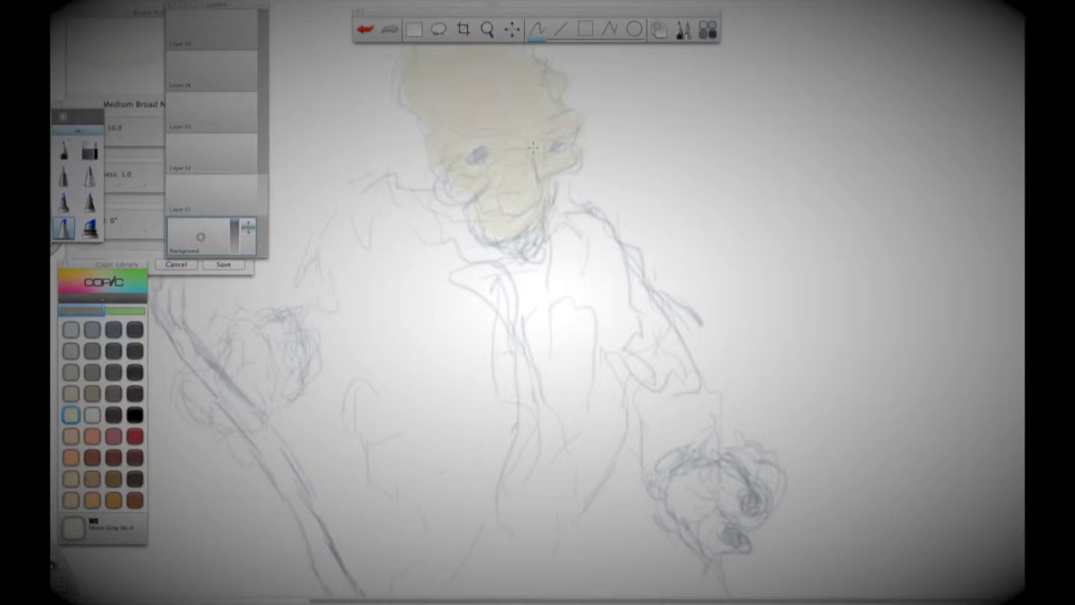
mouse_move(686, 495)
mouse_down()
mouse_move(710, 504)
mouse_move(727, 487)
mouse_up()
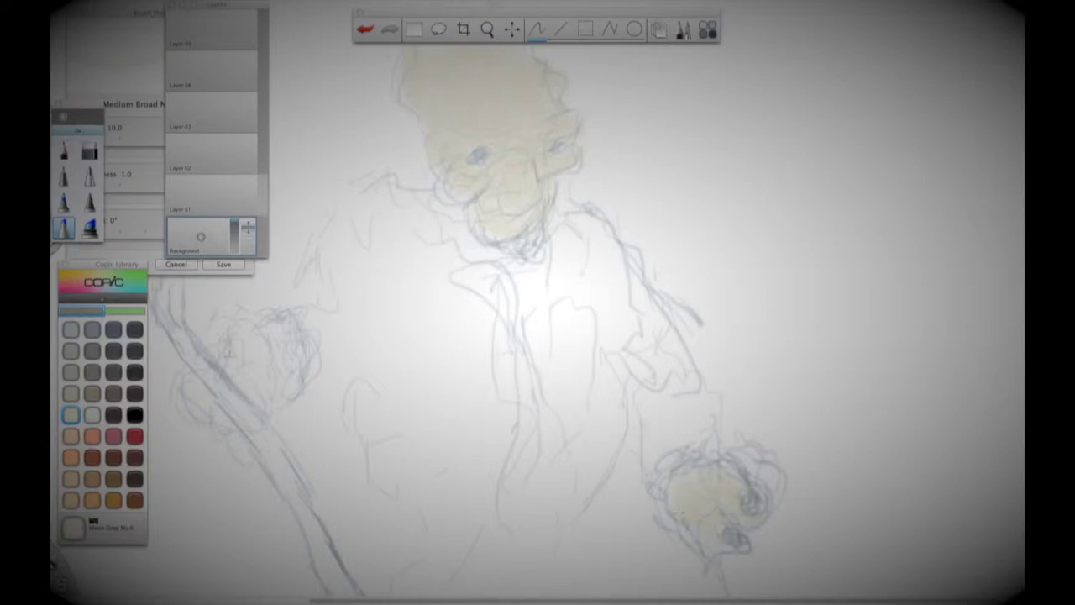
mouse_move(225, 376)
mouse_down()
mouse_move(260, 420)
mouse_move(212, 382)
mouse_up()
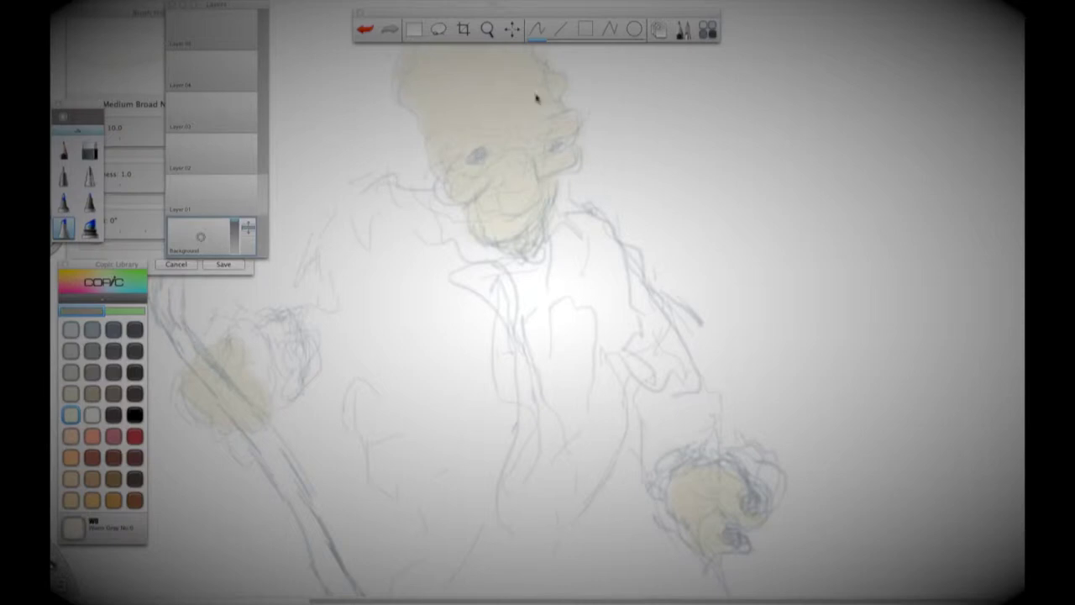
Shrink the figure sketch and move it to the canvas's upper-right corner
click(512, 29)
drag(533, 107, 614, 89)
click(538, 30)
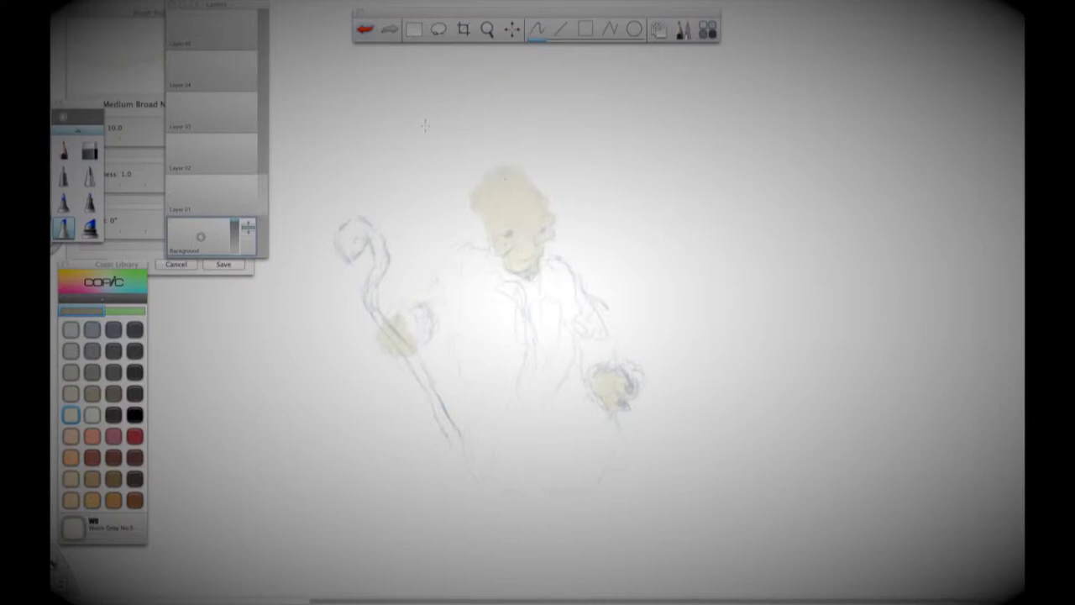
click(512, 30)
mouse_move(518, 230)
mouse_down()
mouse_move(505, 306)
mouse_move(432, 261)
mouse_move(432, 354)
mouse_up()
drag(581, 320, 972, 96)
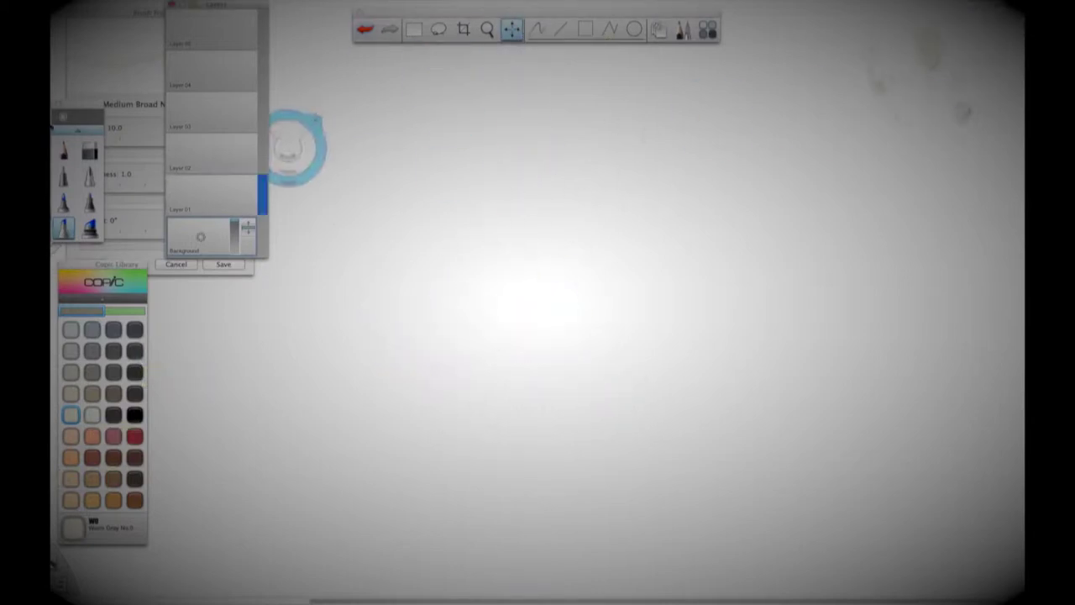
Sketch a creature's head with elongated rounded lobes in Warm Gray No.2, using the Super Brush Nib
click(63, 203)
click(71, 394)
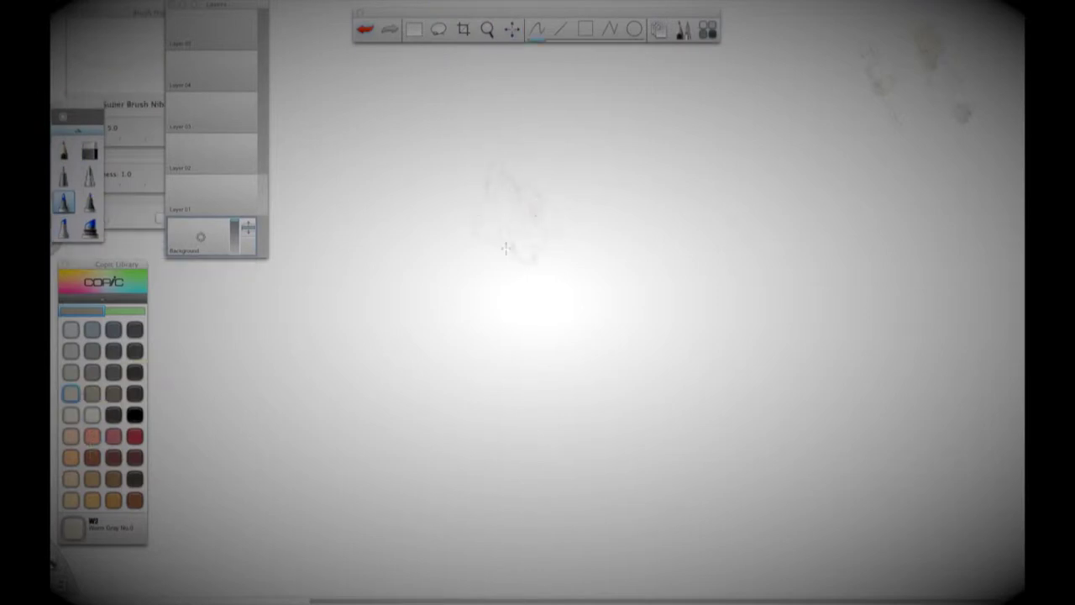
mouse_move(533, 209)
mouse_down()
mouse_move(550, 300)
mouse_move(513, 275)
mouse_move(546, 284)
mouse_up()
mouse_move(538, 222)
mouse_down()
mouse_move(558, 289)
mouse_move(527, 228)
mouse_move(550, 208)
mouse_move(534, 221)
mouse_move(565, 257)
mouse_move(568, 289)
mouse_move(553, 304)
mouse_move(540, 280)
mouse_up()
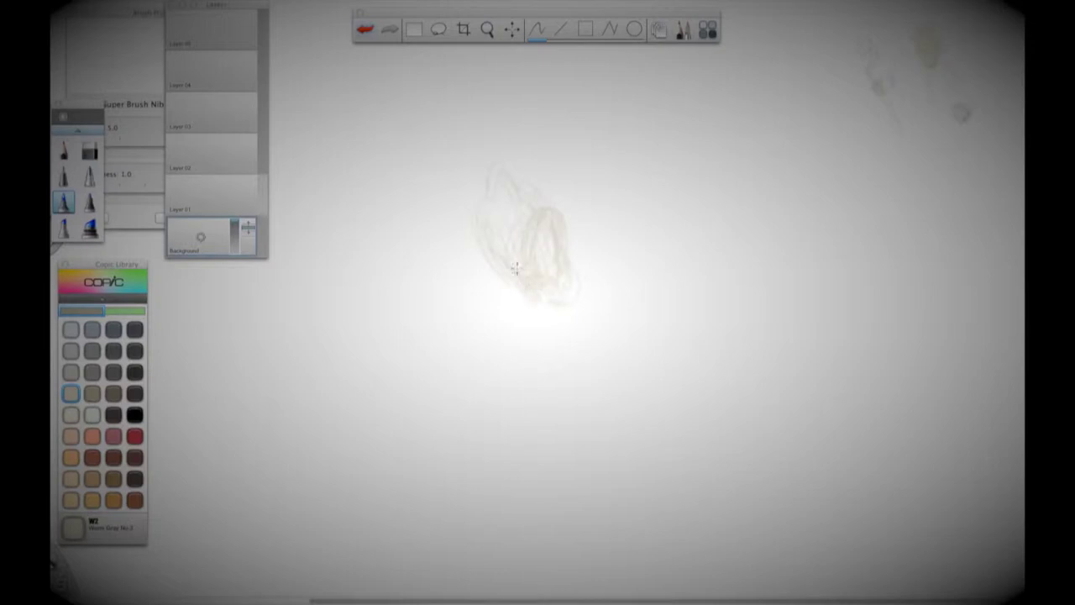
mouse_move(533, 233)
mouse_down()
mouse_move(559, 249)
mouse_move(551, 301)
mouse_move(567, 209)
mouse_move(584, 293)
mouse_move(600, 236)
mouse_move(536, 301)
mouse_move(614, 321)
mouse_move(576, 299)
mouse_move(608, 338)
mouse_move(540, 313)
mouse_move(604, 311)
mouse_up()
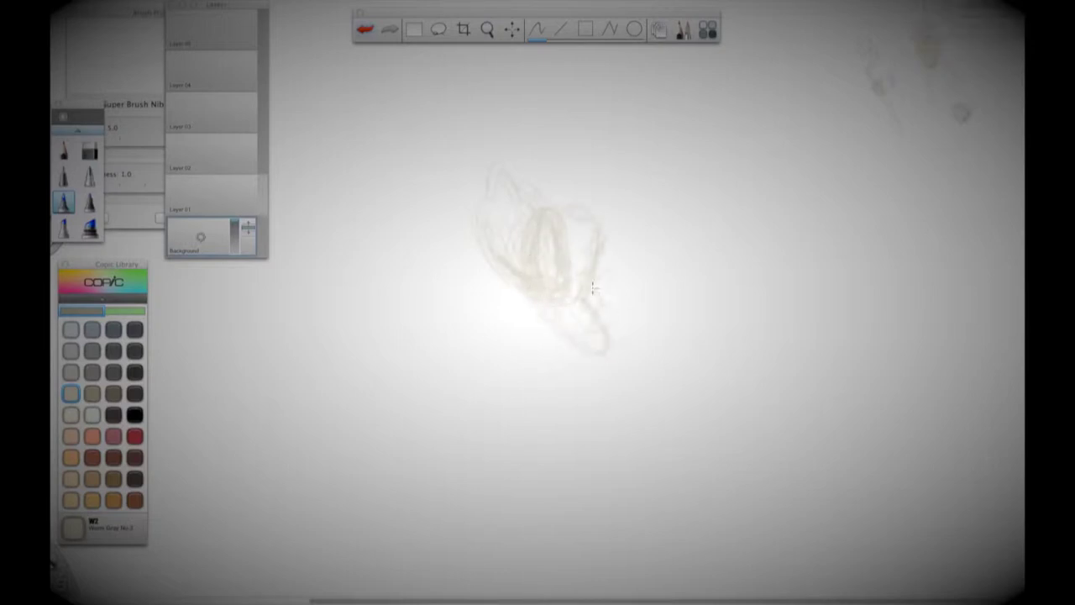
mouse_move(564, 252)
mouse_down()
mouse_move(599, 213)
mouse_move(567, 221)
mouse_move(582, 208)
mouse_move(575, 225)
mouse_move(598, 216)
mouse_move(605, 290)
mouse_up()
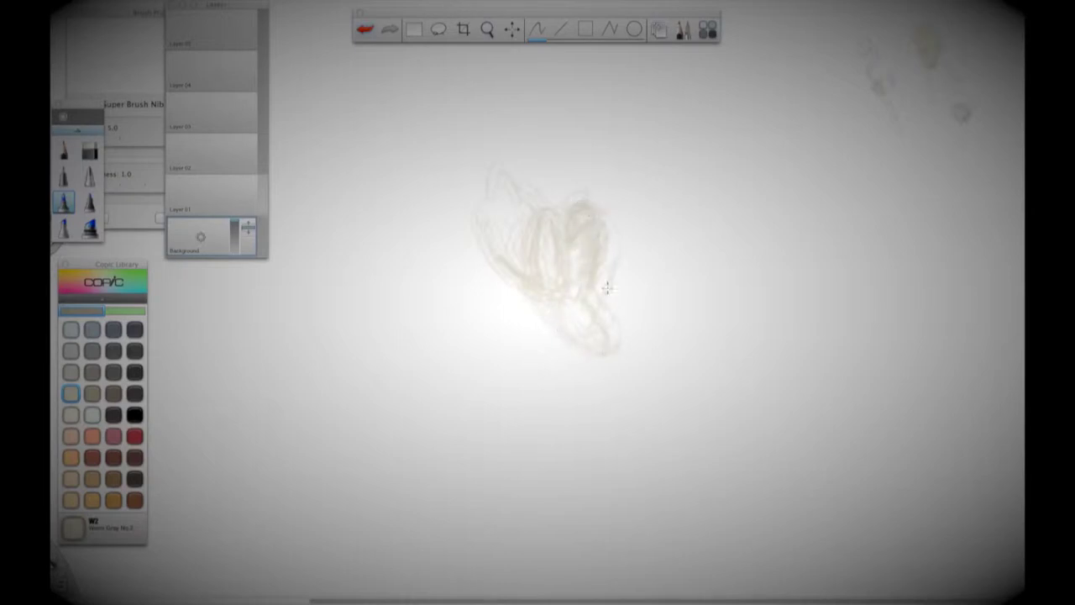
mouse_move(517, 328)
mouse_down()
mouse_move(530, 303)
mouse_move(548, 333)
mouse_up()
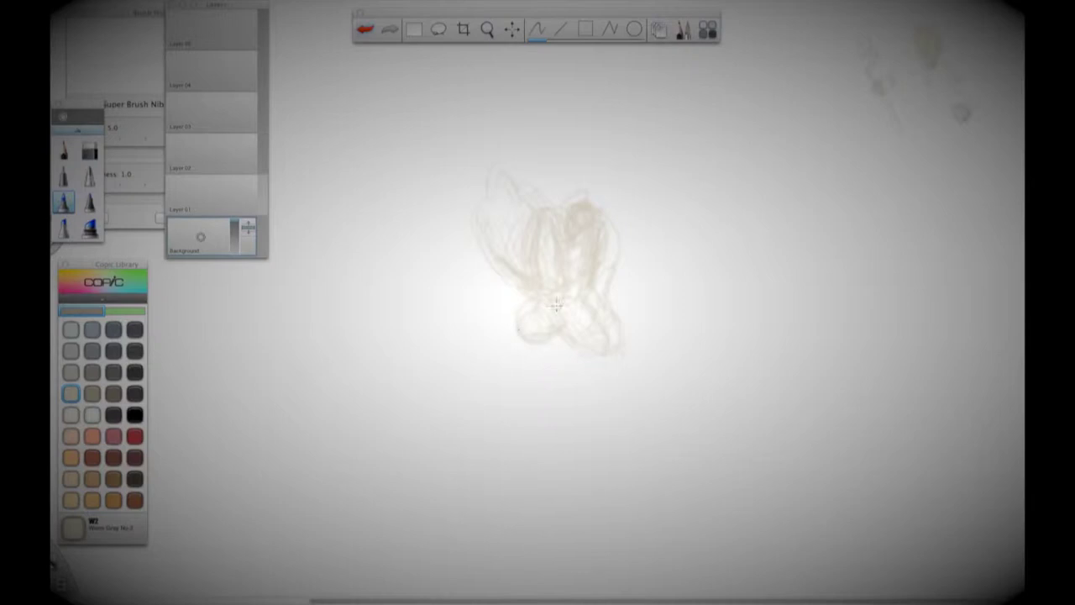
drag(493, 250, 538, 291)
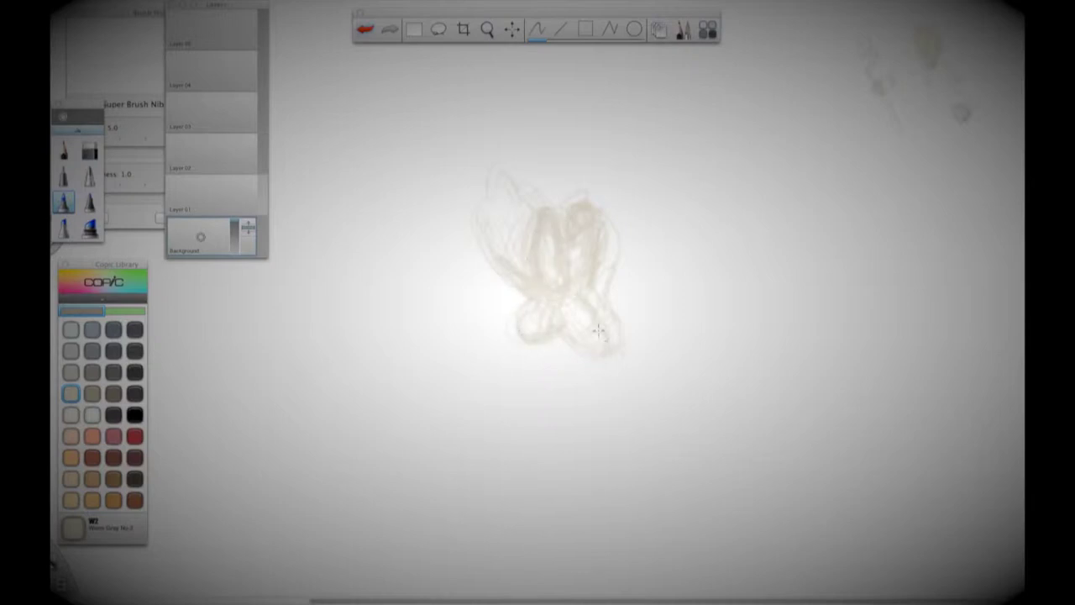
mouse_move(593, 244)
mouse_down()
mouse_move(637, 195)
mouse_move(613, 232)
mouse_up()
key(super+z)
key(super+z)
key(super+z)
Strengthen the creature's head and add a segmented neck and a blocky body to its right
mouse_move(491, 200)
mouse_down()
mouse_move(529, 186)
mouse_move(564, 236)
mouse_move(564, 264)
mouse_move(547, 254)
mouse_move(562, 268)
mouse_move(541, 254)
mouse_move(524, 278)
mouse_move(586, 315)
mouse_move(582, 337)
mouse_move(605, 323)
mouse_up()
mouse_move(670, 314)
mouse_down()
mouse_move(626, 260)
mouse_move(638, 282)
mouse_move(634, 273)
mouse_move(618, 306)
mouse_move(646, 307)
mouse_move(728, 373)
mouse_move(712, 306)
mouse_move(725, 357)
mouse_up()
drag(710, 284, 697, 237)
mouse_move(838, 300)
mouse_down()
mouse_move(775, 380)
mouse_move(660, 376)
mouse_move(697, 424)
mouse_move(785, 388)
mouse_move(819, 452)
mouse_up()
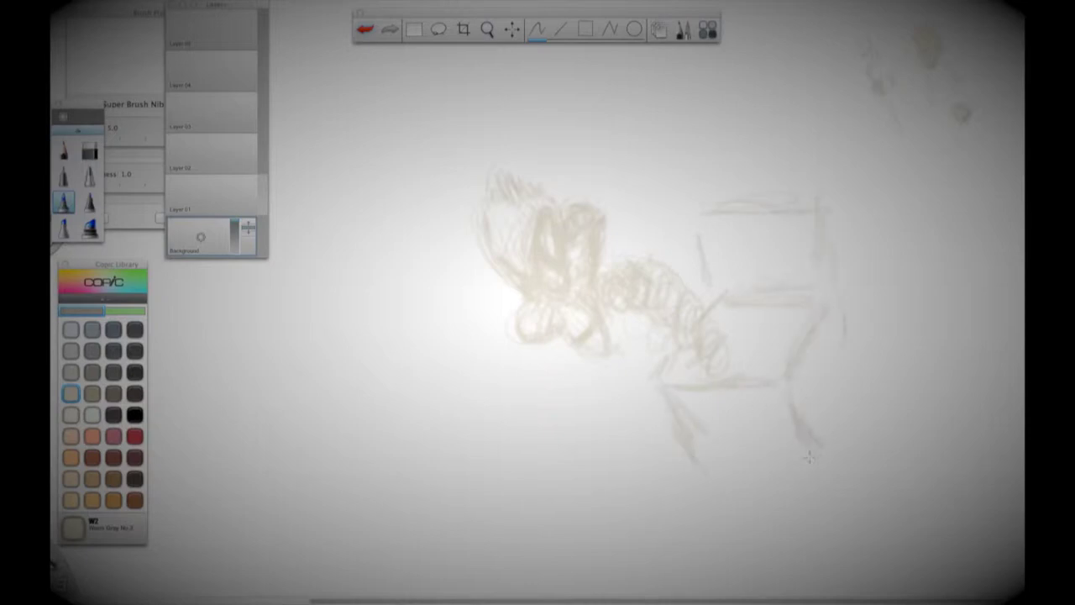
drag(698, 439, 675, 378)
drag(736, 327, 778, 328)
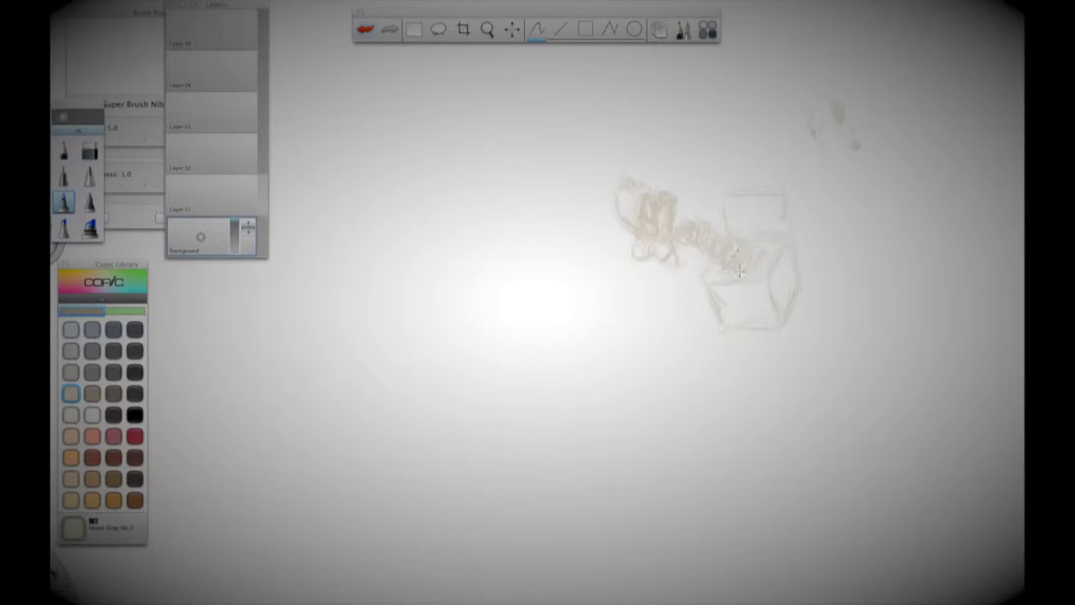
Select the warm gray creature sketch, shrink it and move it beside the first figure at the canvas's upper right
click(414, 30)
drag(544, 113, 799, 414)
drag(651, 286, 536, 360)
mouse_move(702, 249)
mouse_down()
mouse_move(890, 199)
mouse_move(965, 111)
mouse_up()
Sketch a shaggy character head on a thin, stick-like body in dark cool gray
click(113, 331)
mouse_move(424, 195)
mouse_down()
mouse_move(453, 213)
mouse_move(463, 259)
mouse_move(450, 191)
mouse_move(427, 210)
mouse_move(444, 282)
mouse_move(457, 206)
mouse_move(511, 287)
mouse_move(503, 301)
mouse_move(514, 249)
mouse_move(529, 273)
mouse_move(478, 280)
mouse_move(449, 265)
mouse_move(461, 292)
mouse_move(464, 226)
mouse_move(474, 269)
mouse_move(433, 243)
mouse_move(459, 262)
mouse_move(468, 296)
mouse_move(483, 257)
mouse_move(513, 330)
mouse_move(550, 357)
mouse_up()
mouse_move(466, 218)
mouse_down()
mouse_move(508, 277)
mouse_move(509, 344)
mouse_move(479, 206)
mouse_move(533, 218)
mouse_move(491, 187)
mouse_move(542, 256)
mouse_move(487, 244)
mouse_move(536, 225)
mouse_move(497, 237)
mouse_move(529, 256)
mouse_move(525, 278)
mouse_move(542, 298)
mouse_move(508, 289)
mouse_move(529, 277)
mouse_move(517, 294)
mouse_up()
mouse_move(536, 243)
mouse_down()
mouse_move(538, 268)
mouse_move(515, 259)
mouse_move(531, 239)
mouse_move(508, 268)
mouse_move(483, 252)
mouse_move(462, 195)
mouse_move(516, 206)
mouse_move(501, 267)
mouse_move(529, 306)
mouse_move(504, 323)
mouse_move(530, 336)
mouse_move(475, 323)
mouse_move(494, 356)
mouse_move(521, 361)
mouse_move(504, 378)
mouse_move(530, 348)
mouse_move(537, 386)
mouse_up()
mouse_move(464, 358)
mouse_down()
mouse_move(538, 390)
mouse_move(549, 378)
mouse_up()
mouse_move(452, 215)
mouse_down()
mouse_move(455, 233)
mouse_move(495, 254)
mouse_move(519, 298)
mouse_move(539, 281)
mouse_move(534, 245)
mouse_move(504, 202)
mouse_move(435, 267)
mouse_move(467, 290)
mouse_move(476, 259)
mouse_move(504, 282)
mouse_move(473, 308)
mouse_up()
mouse_move(450, 252)
mouse_down()
mouse_move(460, 305)
mouse_move(451, 299)
mouse_up()
drag(433, 215, 433, 281)
mouse_move(430, 237)
mouse_down()
mouse_move(445, 195)
mouse_move(457, 240)
mouse_up()
drag(457, 240, 528, 262)
drag(514, 367, 526, 480)
Select the stick-bodied character, shrink it and move it to the canvas's far right, below the creature sketch
click(414, 29)
mouse_move(362, 120)
mouse_down()
mouse_move(523, 476)
mouse_move(605, 488)
mouse_up()
drag(370, 191, 370, 141)
drag(460, 163, 360, 284)
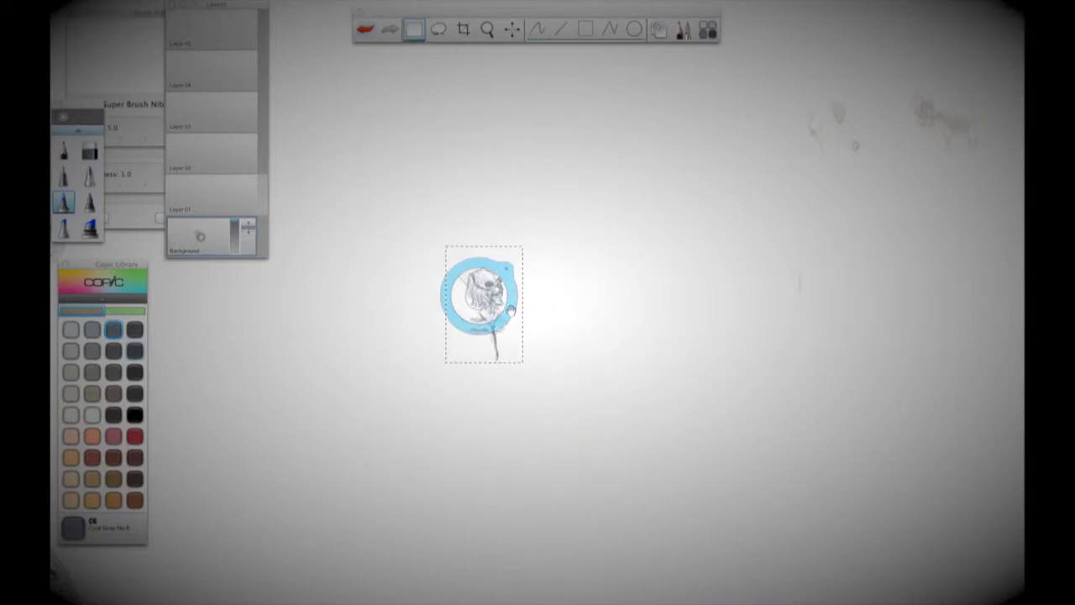
drag(511, 307, 988, 254)
Sketch a character head with long pointed locks and a jutting chin in green BG15, using the Fine Nib
click(89, 201)
click(124, 311)
click(113, 415)
mouse_move(437, 193)
mouse_down()
mouse_move(473, 224)
mouse_move(491, 263)
mouse_up()
drag(432, 197, 450, 252)
mouse_move(452, 237)
mouse_down()
mouse_move(483, 262)
mouse_move(445, 252)
mouse_move(454, 217)
mouse_move(485, 202)
mouse_move(470, 290)
mouse_move(496, 298)
mouse_move(529, 269)
mouse_move(514, 324)
mouse_up()
mouse_move(518, 283)
mouse_down()
mouse_move(501, 245)
mouse_move(541, 241)
mouse_move(521, 343)
mouse_move(451, 300)
mouse_move(501, 330)
mouse_move(481, 289)
mouse_move(506, 265)
mouse_move(489, 286)
mouse_move(520, 279)
mouse_move(508, 309)
mouse_move(515, 271)
mouse_move(528, 287)
mouse_move(512, 296)
mouse_move(529, 329)
mouse_move(499, 309)
mouse_move(532, 312)
mouse_move(504, 348)
mouse_move(524, 357)
mouse_move(568, 346)
mouse_up()
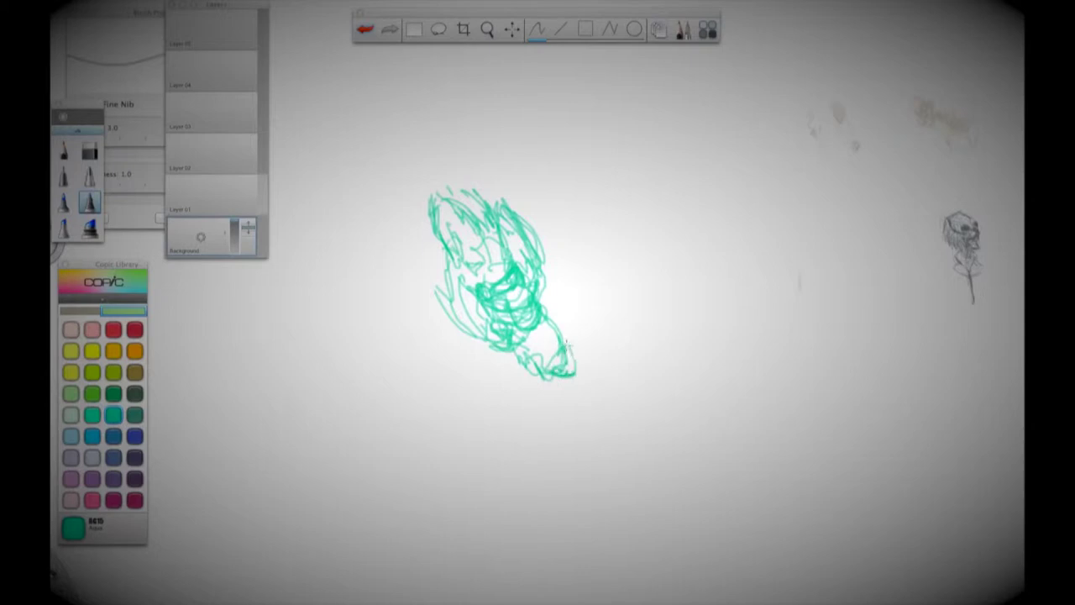
Rework the green sketch into a compact rounded head with a large bulging form on its lower right
mouse_move(498, 291)
mouse_down()
mouse_move(529, 284)
mouse_move(541, 295)
mouse_move(531, 336)
mouse_move(516, 324)
mouse_move(533, 344)
mouse_move(572, 323)
mouse_move(561, 294)
mouse_up()
mouse_move(456, 193)
mouse_down()
mouse_move(458, 277)
mouse_move(483, 345)
mouse_move(463, 310)
mouse_move(483, 294)
mouse_up()
mouse_move(602, 343)
mouse_down()
mouse_move(543, 375)
mouse_move(519, 409)
mouse_up()
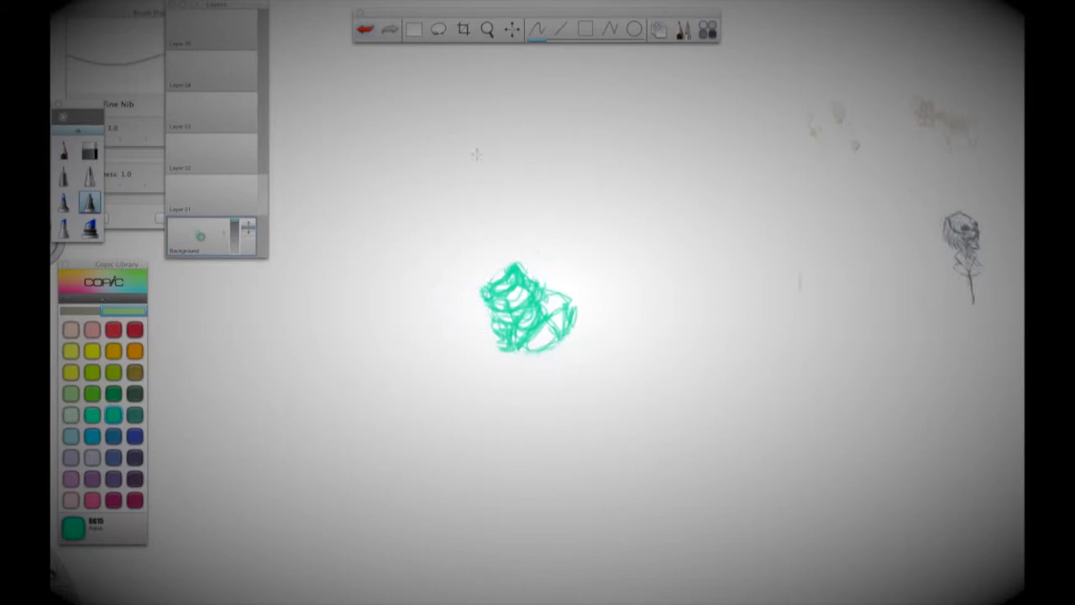
mouse_move(521, 351)
mouse_down()
mouse_move(566, 339)
mouse_move(554, 303)
mouse_move(567, 313)
mouse_move(491, 281)
mouse_move(504, 255)
mouse_move(493, 261)
mouse_move(484, 282)
mouse_move(506, 353)
mouse_move(561, 293)
mouse_up()
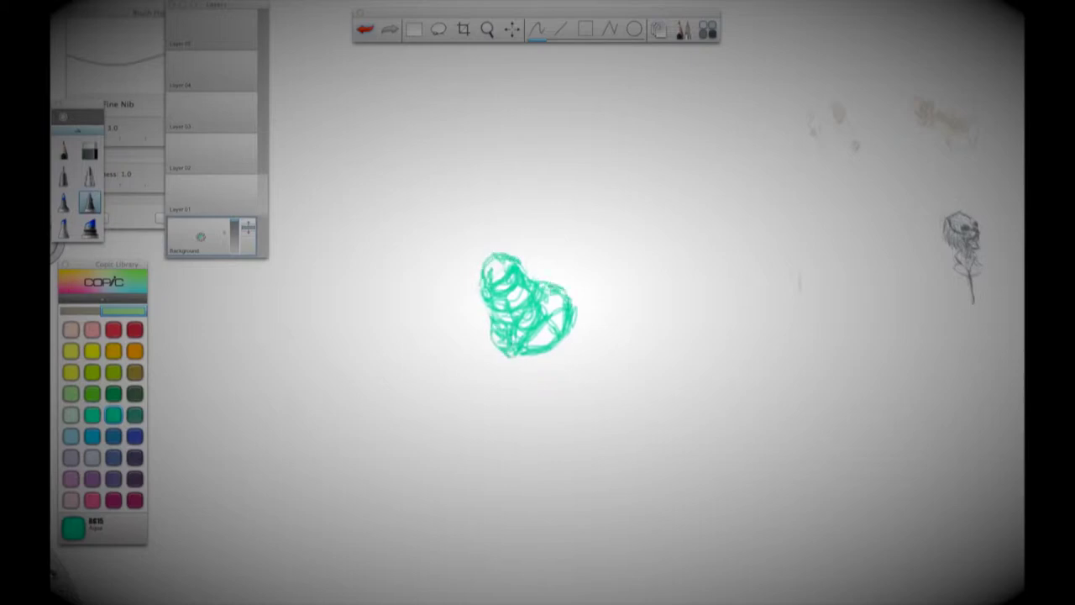
Erase stray lines inside the green head with the Hard Eraser at size 4.0 and save the eraser settings
click(90, 152)
drag(141, 147, 99, 158)
drag(535, 314, 520, 330)
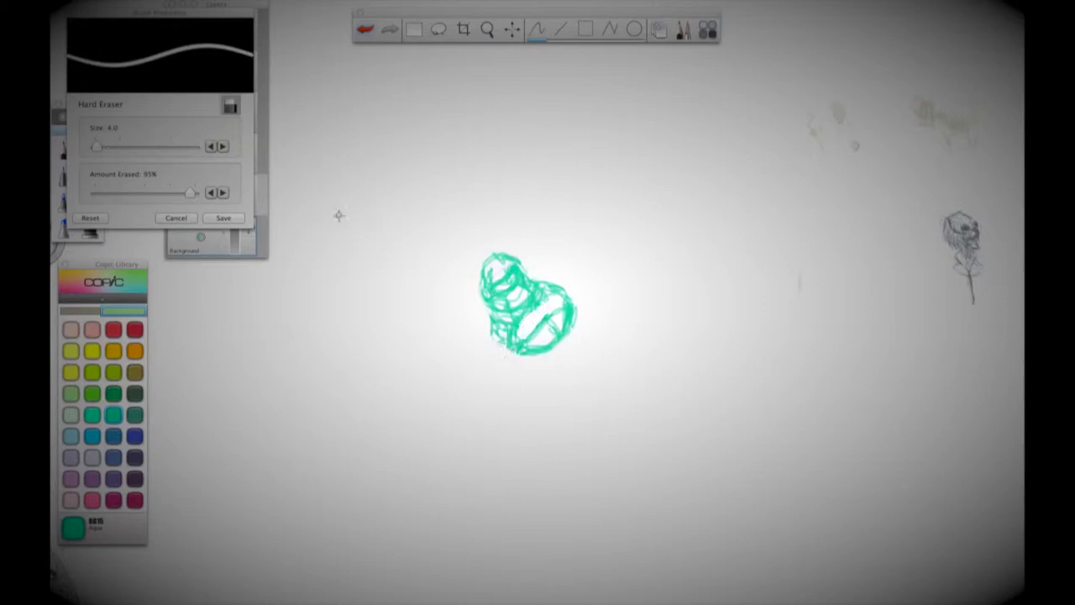
click(224, 218)
Add shoulders, folds and a rounded arm shape below the green head with the Super Brush Nib
click(67, 202)
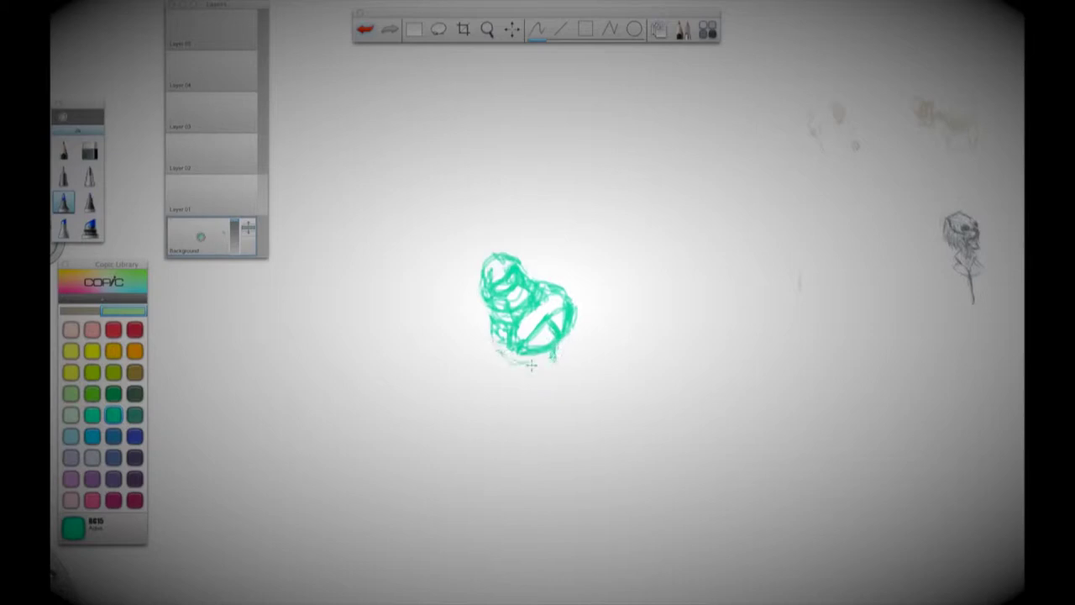
mouse_move(566, 365)
mouse_down()
mouse_move(499, 360)
mouse_move(544, 380)
mouse_move(569, 347)
mouse_move(573, 381)
mouse_move(559, 387)
mouse_move(483, 380)
mouse_move(479, 396)
mouse_move(516, 390)
mouse_move(478, 405)
mouse_move(490, 418)
mouse_move(503, 379)
mouse_move(525, 394)
mouse_move(485, 386)
mouse_move(480, 419)
mouse_move(527, 412)
mouse_up()
mouse_move(569, 328)
mouse_down()
mouse_move(601, 341)
mouse_move(621, 376)
mouse_move(588, 378)
mouse_move(603, 360)
mouse_up()
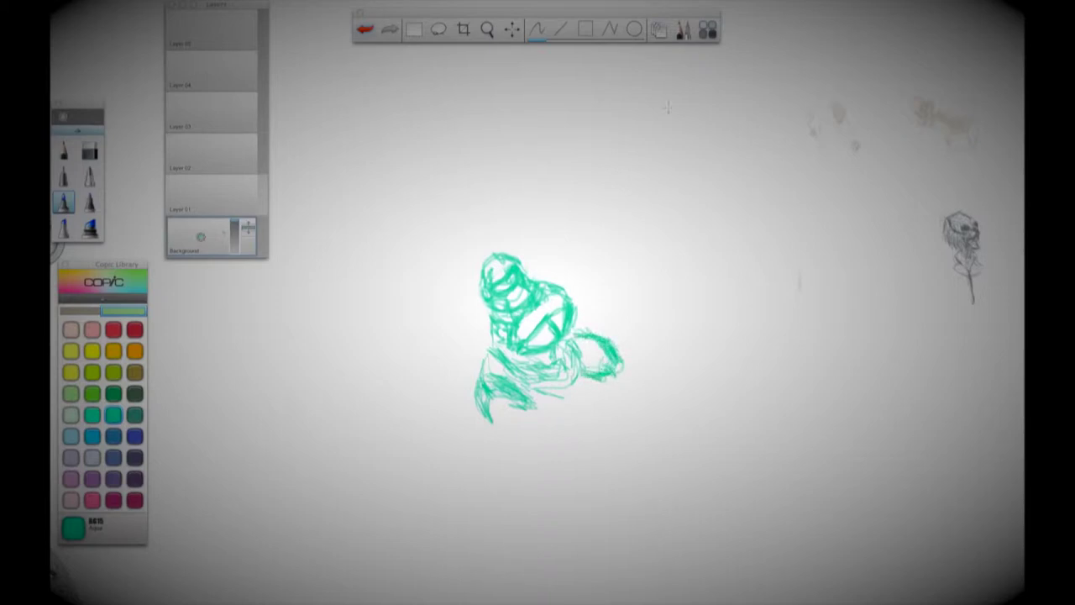
Select the green character, shrink it and move it beside the gray stick-bodied character
click(413, 29)
drag(389, 192, 684, 431)
click(538, 192)
drag(403, 243, 675, 427)
mouse_move(629, 367)
mouse_down()
mouse_move(588, 338)
mouse_move(679, 335)
mouse_move(511, 305)
mouse_move(833, 238)
mouse_up()
click(425, 296)
click(414, 29)
Sketch a character head with round eyes, a pointed jaw and curly hair in red R24
click(115, 331)
mouse_move(436, 190)
mouse_down()
mouse_move(421, 239)
mouse_move(457, 242)
mouse_move(473, 275)
mouse_move(424, 269)
mouse_move(413, 250)
mouse_move(463, 282)
mouse_move(451, 296)
mouse_move(467, 341)
mouse_move(445, 308)
mouse_move(458, 340)
mouse_move(473, 349)
mouse_move(541, 321)
mouse_move(521, 294)
mouse_move(510, 346)
mouse_up()
mouse_move(495, 252)
mouse_down()
mouse_move(462, 286)
mouse_move(462, 332)
mouse_move(433, 294)
mouse_move(416, 235)
mouse_move(429, 222)
mouse_up()
mouse_move(435, 165)
mouse_down()
mouse_move(462, 195)
mouse_move(489, 202)
mouse_move(453, 238)
mouse_move(495, 213)
mouse_move(483, 251)
mouse_move(505, 248)
mouse_move(529, 263)
mouse_move(512, 352)
mouse_move(481, 359)
mouse_move(513, 343)
mouse_move(488, 365)
mouse_move(474, 252)
mouse_move(491, 294)
mouse_move(453, 296)
mouse_move(460, 323)
mouse_move(432, 286)
mouse_up()
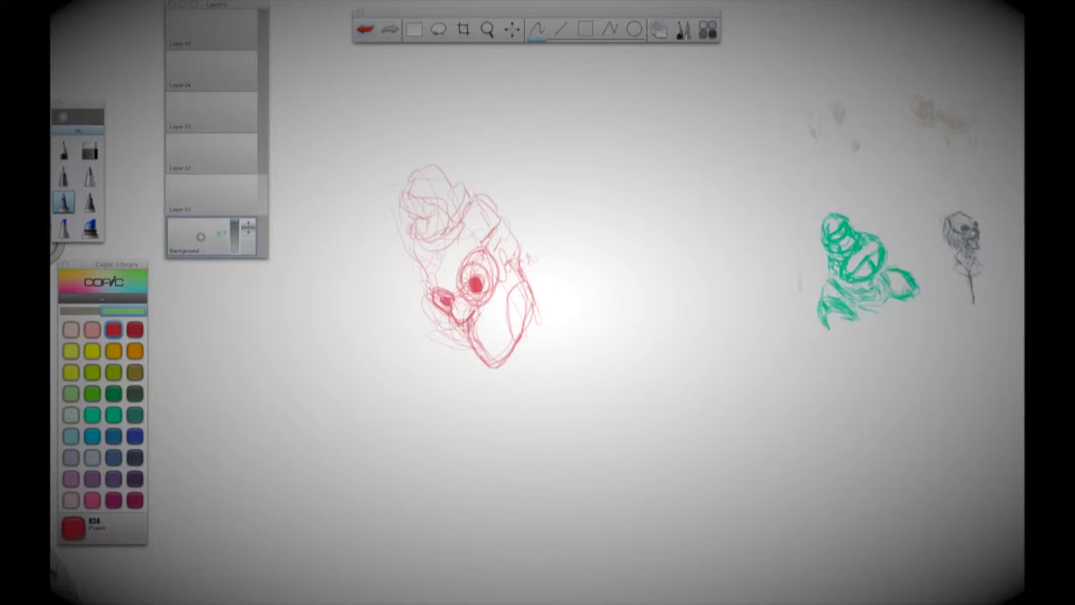
Strengthen the red head's eye and jaw contours and shade its mouth area, chin and brow
drag(502, 272, 489, 251)
mouse_move(457, 294)
mouse_down()
mouse_move(436, 285)
mouse_move(454, 290)
mouse_up()
mouse_move(496, 329)
mouse_down()
mouse_move(483, 353)
mouse_move(499, 336)
mouse_move(492, 311)
mouse_up()
mouse_move(502, 362)
mouse_down()
mouse_move(511, 342)
mouse_move(494, 368)
mouse_move(521, 286)
mouse_move(527, 335)
mouse_move(512, 285)
mouse_up()
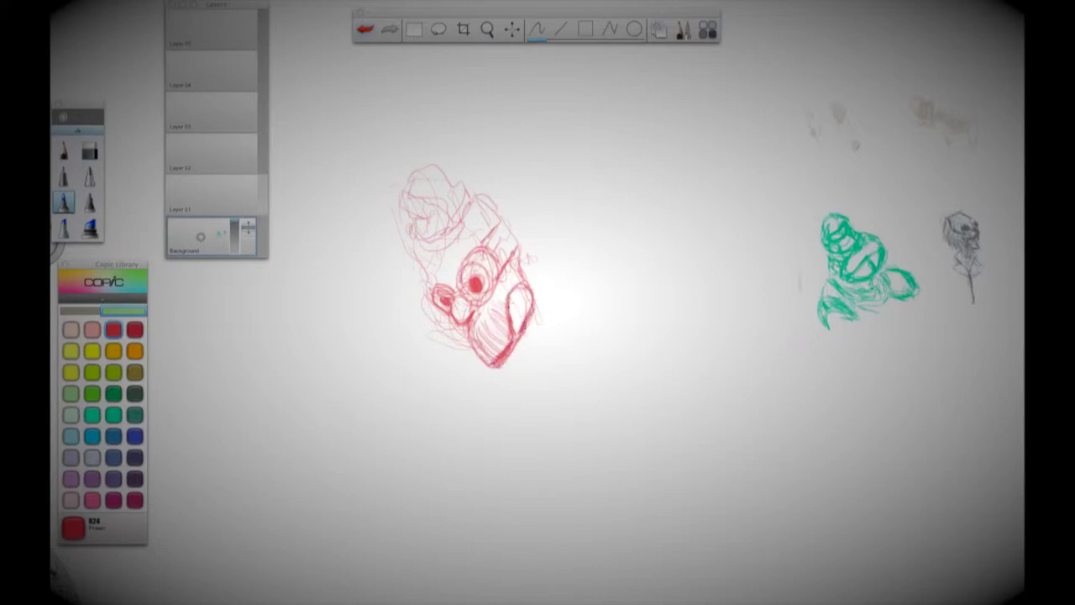
mouse_move(481, 219)
mouse_down()
mouse_move(504, 202)
mouse_move(509, 223)
mouse_up()
mouse_move(496, 328)
mouse_down()
mouse_move(484, 344)
mouse_move(499, 326)
mouse_up()
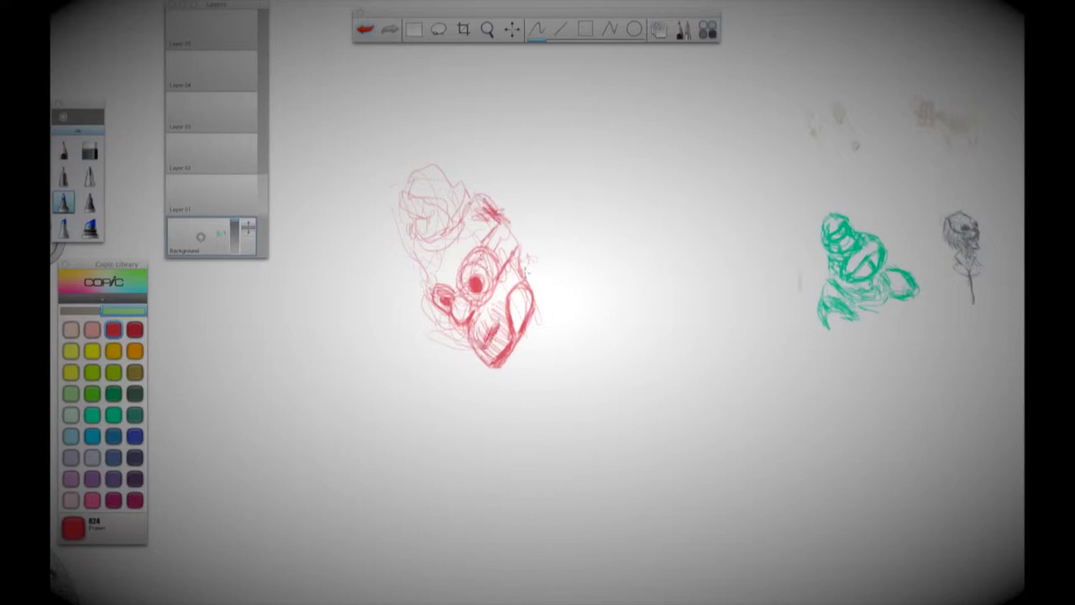
Select the red head and move it to the canvas's right side, below the green character
click(414, 31)
drag(360, 145, 586, 378)
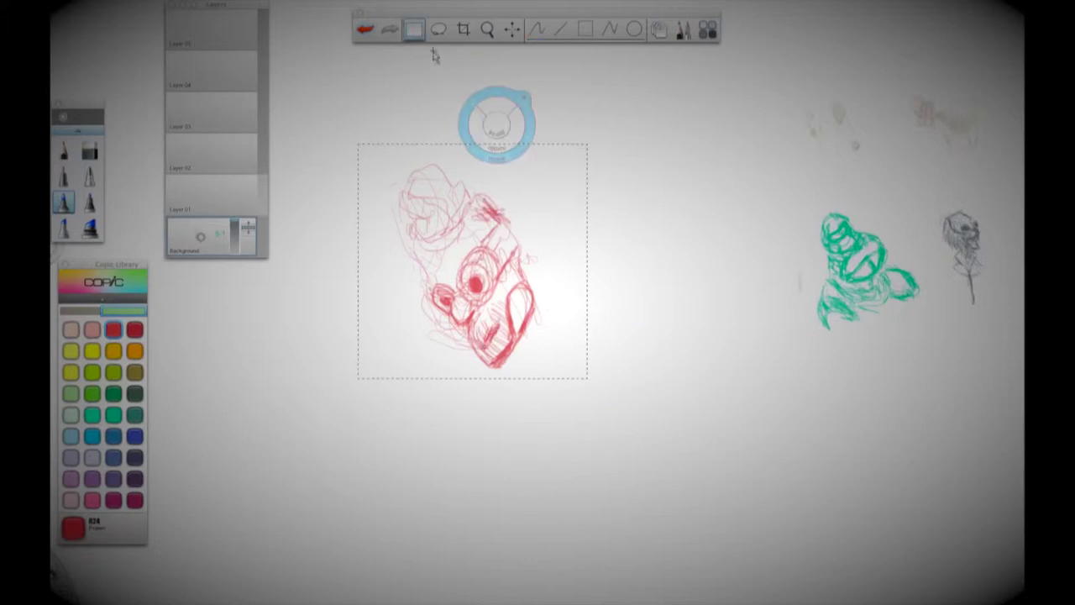
mouse_move(523, 177)
mouse_down()
mouse_move(518, 263)
mouse_move(444, 283)
mouse_move(497, 261)
mouse_move(872, 372)
mouse_up()
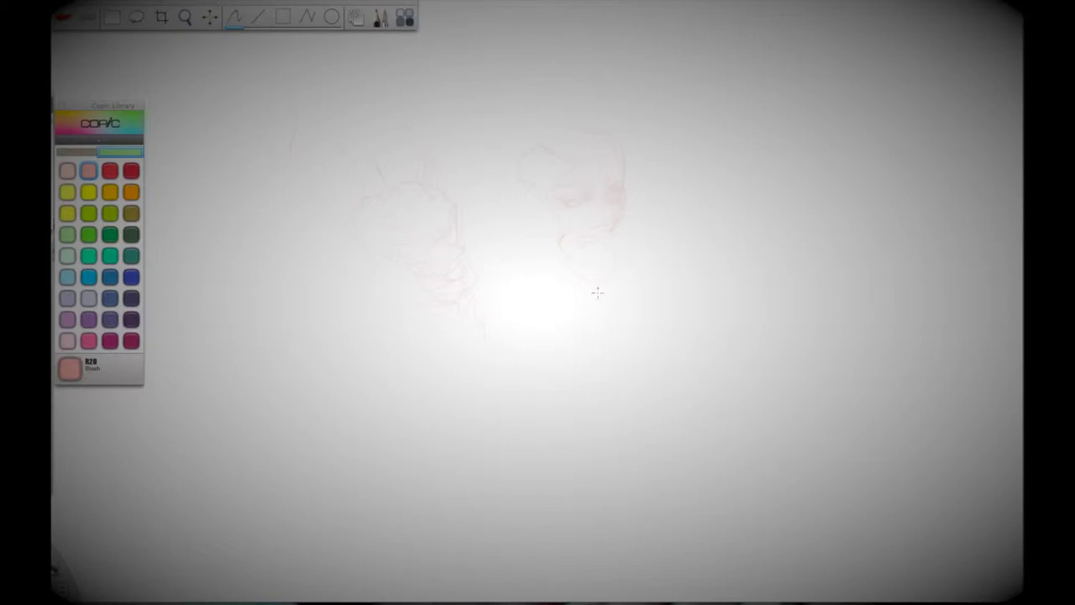
Select the faint pink face sketches, shrink them into the canvas's upper-right corner and clear the selection
click(112, 17)
drag(295, 84, 662, 336)
mouse_move(688, 200)
mouse_down()
mouse_move(545, 216)
mouse_move(944, 54)
mouse_up()
key(ctrl+d)
Sketch a grinning face with glasses, a big nose and spiky hair in R20 Blush
mouse_move(355, 109)
mouse_down()
mouse_move(372, 221)
mouse_move(382, 198)
mouse_up()
mouse_move(641, 284)
mouse_down()
mouse_move(650, 250)
mouse_move(590, 283)
mouse_move(568, 216)
mouse_move(658, 225)
mouse_move(644, 191)
mouse_move(602, 194)
mouse_move(611, 164)
mouse_move(549, 208)
mouse_move(563, 244)
mouse_move(562, 197)
mouse_move(655, 248)
mouse_move(661, 230)
mouse_move(634, 294)
mouse_move(587, 270)
mouse_move(643, 274)
mouse_move(630, 267)
mouse_move(607, 295)
mouse_move(612, 267)
mouse_up()
mouse_move(617, 162)
mouse_down()
mouse_move(601, 184)
mouse_move(611, 215)
mouse_move(649, 237)
mouse_move(646, 221)
mouse_move(657, 236)
mouse_move(661, 196)
mouse_move(643, 191)
mouse_move(666, 226)
mouse_move(619, 244)
mouse_move(594, 239)
mouse_move(599, 294)
mouse_move(637, 300)
mouse_move(654, 242)
mouse_up()
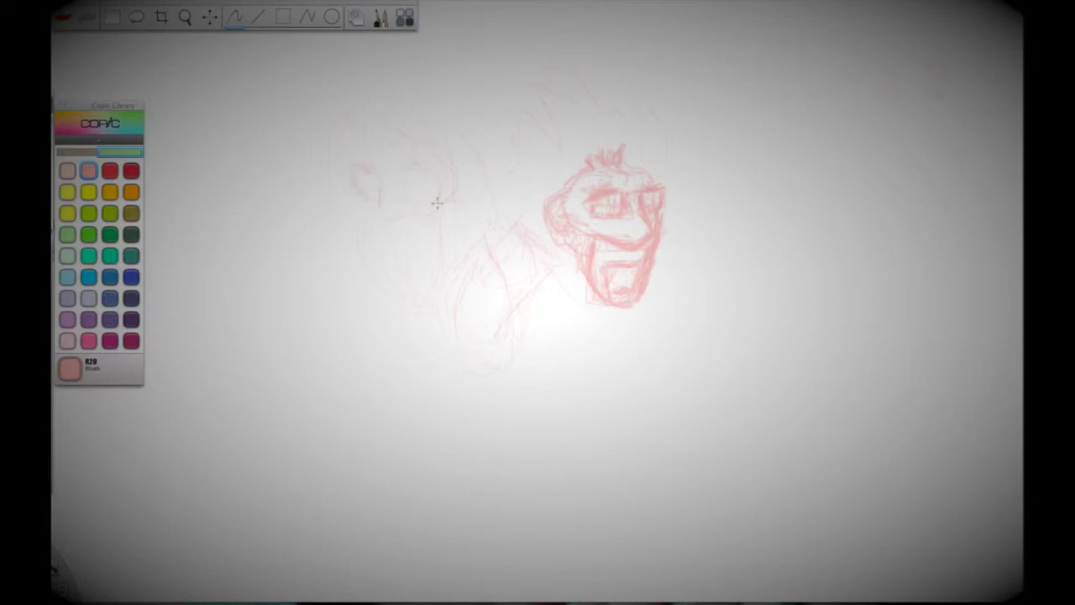
Sketch a long open-mouthed face left of the grinning one, with a shoulder and segmented arm below it
mouse_move(414, 258)
mouse_down()
mouse_move(439, 274)
mouse_move(403, 271)
mouse_up()
drag(466, 210, 468, 239)
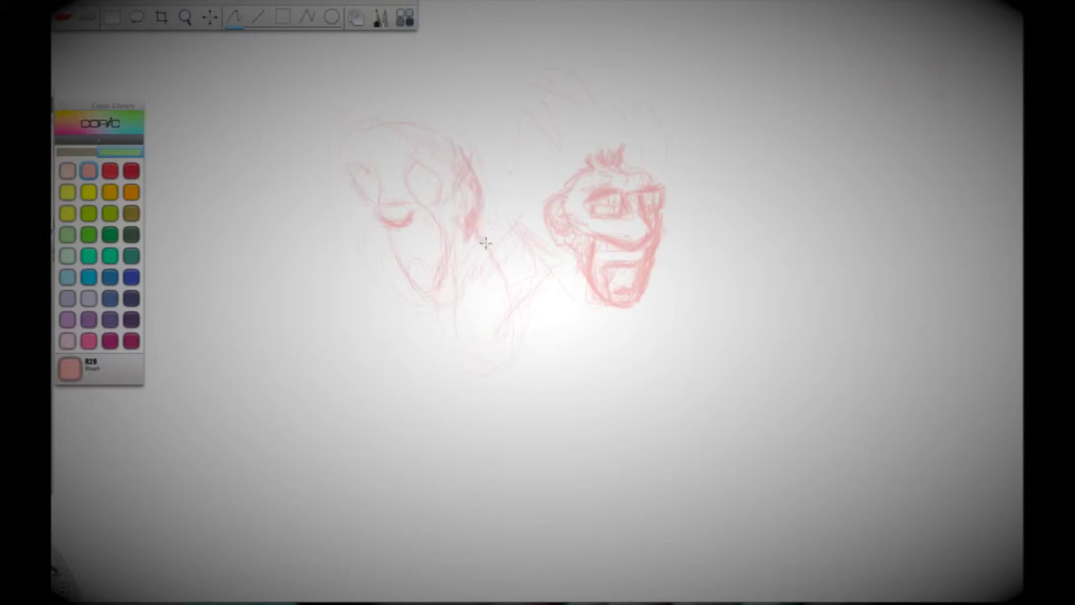
mouse_move(415, 298)
mouse_down()
mouse_move(453, 280)
mouse_move(442, 226)
mouse_move(436, 278)
mouse_up()
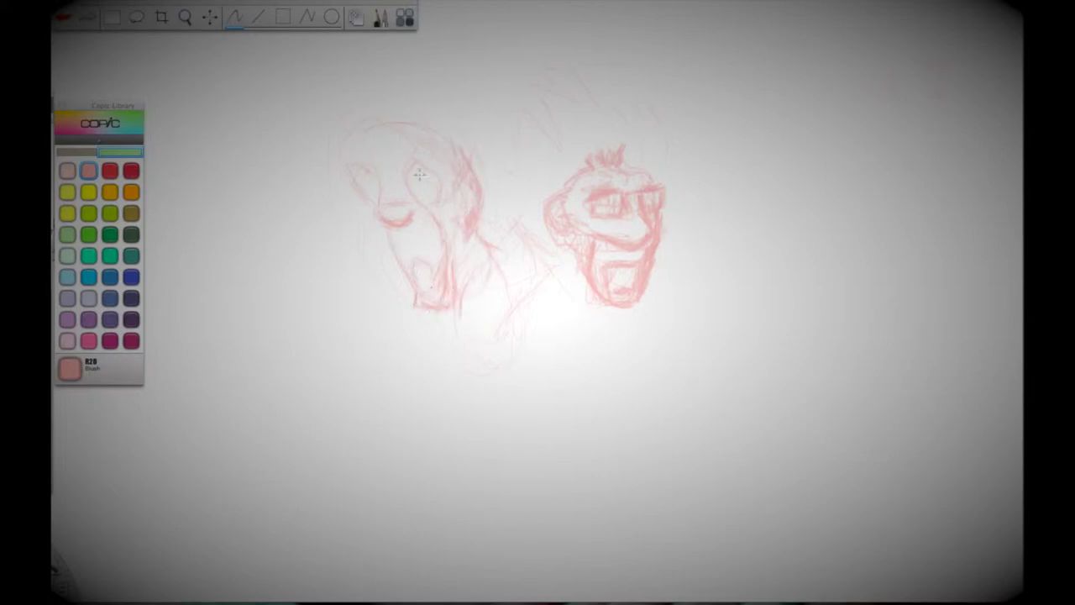
mouse_move(432, 131)
mouse_down()
mouse_move(453, 178)
mouse_move(485, 185)
mouse_up()
mouse_move(471, 253)
mouse_down()
mouse_move(466, 323)
mouse_move(526, 293)
mouse_move(498, 306)
mouse_move(477, 352)
mouse_move(519, 277)
mouse_move(482, 342)
mouse_move(522, 354)
mouse_move(480, 420)
mouse_move(526, 361)
mouse_move(472, 370)
mouse_move(503, 439)
mouse_move(530, 432)
mouse_move(539, 412)
mouse_move(540, 458)
mouse_up()
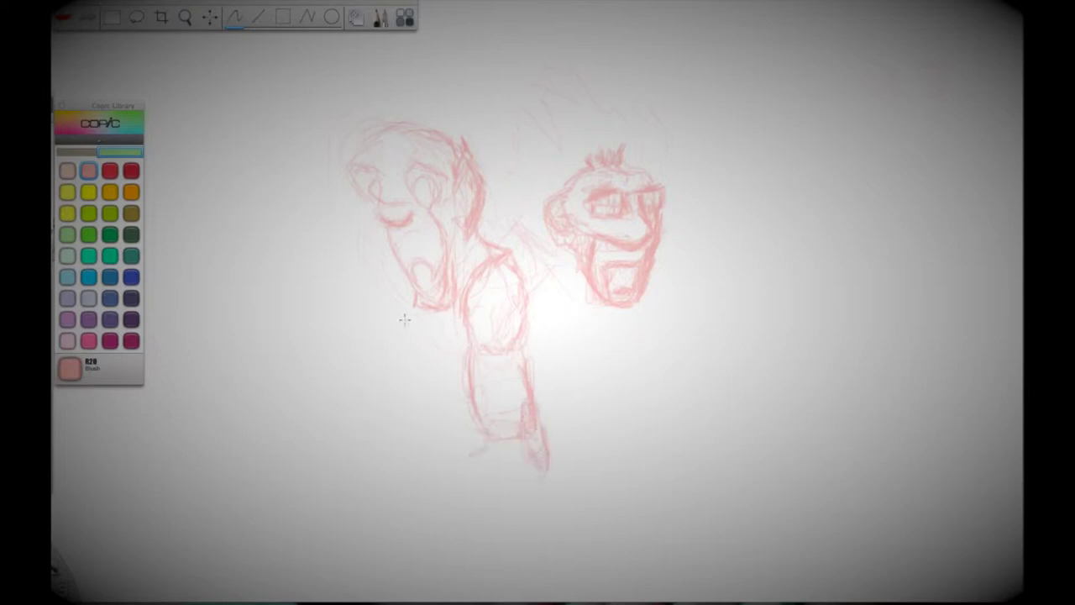
Reinforce the upper arm lines below the long open-mouthed face
mouse_move(507, 267)
mouse_down()
mouse_move(519, 248)
mouse_move(521, 261)
mouse_move(411, 336)
mouse_move(416, 353)
mouse_move(445, 319)
mouse_move(428, 370)
mouse_move(462, 412)
mouse_move(435, 325)
mouse_move(460, 412)
mouse_move(429, 374)
mouse_move(520, 315)
mouse_up()
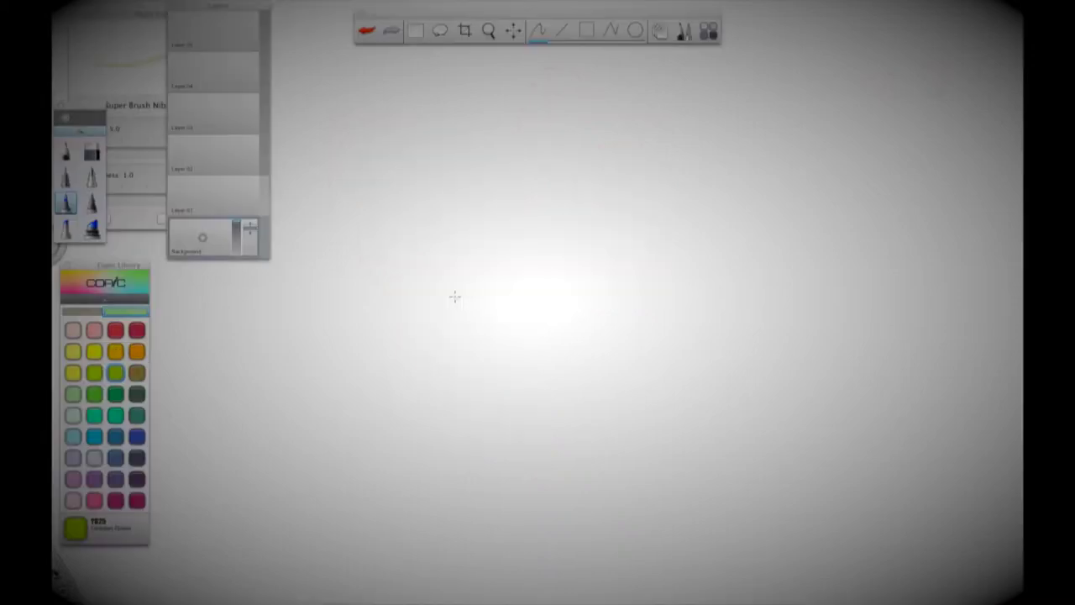
Sketch a small narrow head with hollow eyes, a nose, a mouth and a neck in Neutral Gray No.4 near the canvas's upper middle
click(83, 311)
click(94, 352)
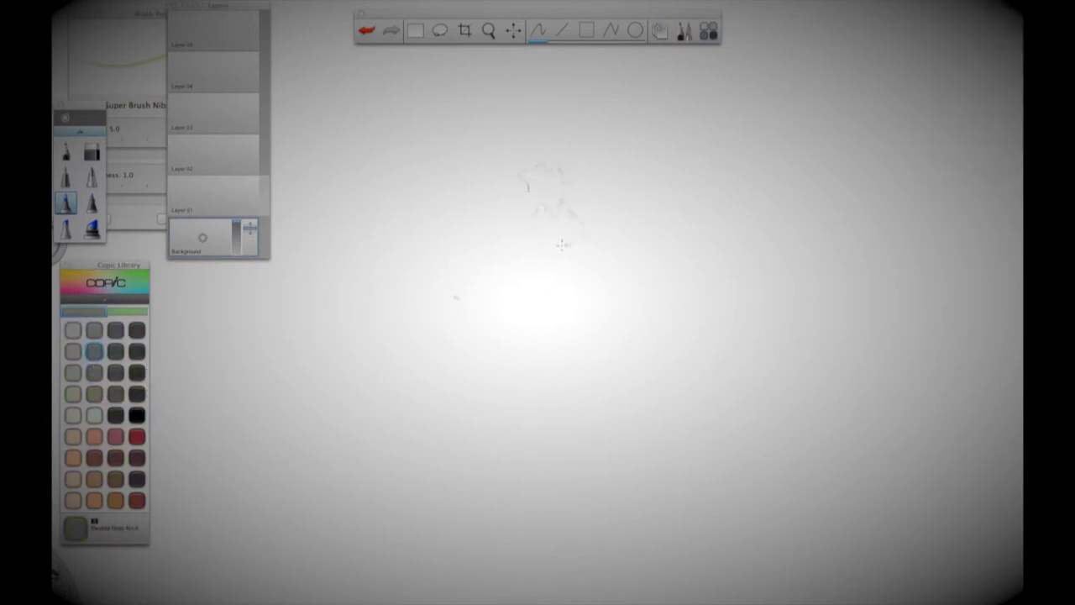
drag(581, 227, 552, 268)
mouse_move(590, 235)
mouse_down()
mouse_move(556, 280)
mouse_move(565, 306)
mouse_move(606, 299)
mouse_move(577, 284)
mouse_move(583, 305)
mouse_move(594, 237)
mouse_move(632, 249)
mouse_move(559, 213)
mouse_up()
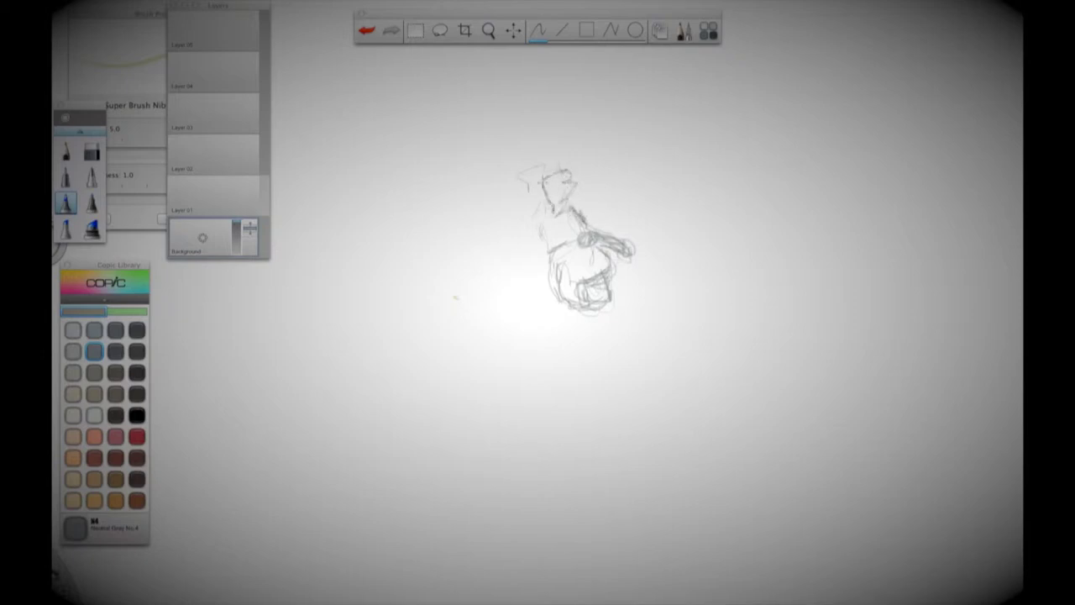
drag(544, 207, 533, 254)
mouse_move(536, 242)
mouse_down()
mouse_move(551, 267)
mouse_move(569, 269)
mouse_up()
mouse_move(558, 243)
mouse_down()
mouse_move(537, 258)
mouse_move(562, 269)
mouse_up()
mouse_move(568, 269)
mouse_down()
mouse_move(594, 279)
mouse_move(600, 306)
mouse_move(626, 273)
mouse_move(617, 302)
mouse_move(554, 278)
mouse_move(598, 257)
mouse_move(620, 225)
mouse_move(603, 182)
mouse_move(563, 180)
mouse_move(550, 240)
mouse_move(621, 202)
mouse_move(615, 256)
mouse_move(567, 295)
mouse_move(575, 280)
mouse_up()
drag(589, 207, 615, 205)
mouse_move(593, 210)
mouse_down()
mouse_move(596, 229)
mouse_move(619, 227)
mouse_move(563, 243)
mouse_move(561, 219)
mouse_move(553, 244)
mouse_move(592, 265)
mouse_move(607, 307)
mouse_move(568, 309)
mouse_up()
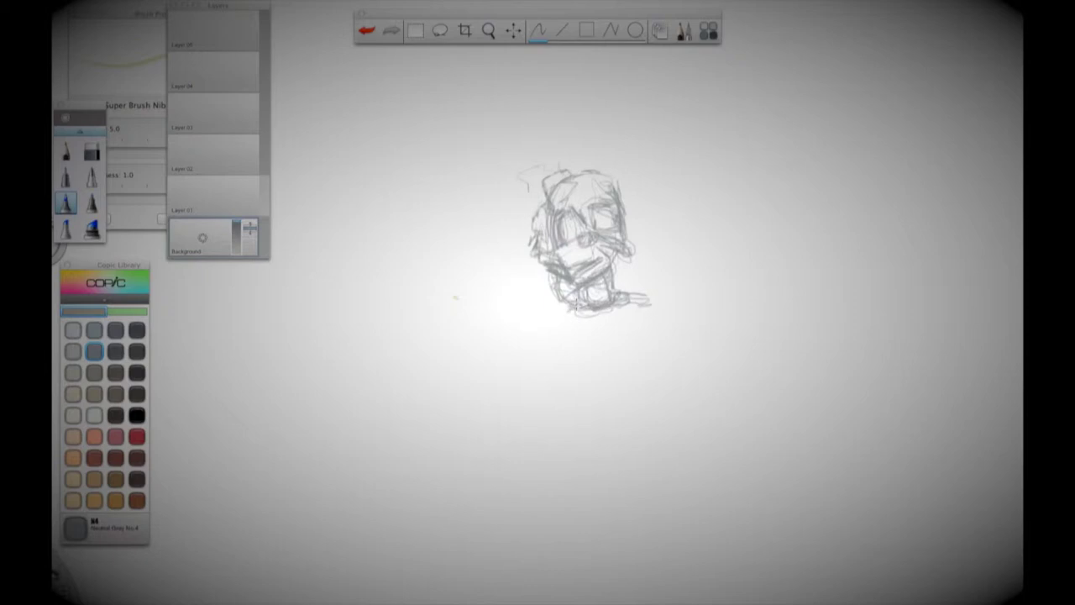
Clean up the stray lines around the narrow gray head and refine its side contour
mouse_move(526, 188)
mouse_down()
mouse_move(516, 250)
mouse_move(538, 291)
mouse_move(522, 236)
mouse_up()
mouse_move(660, 258)
mouse_down()
mouse_move(644, 257)
mouse_move(647, 214)
mouse_up()
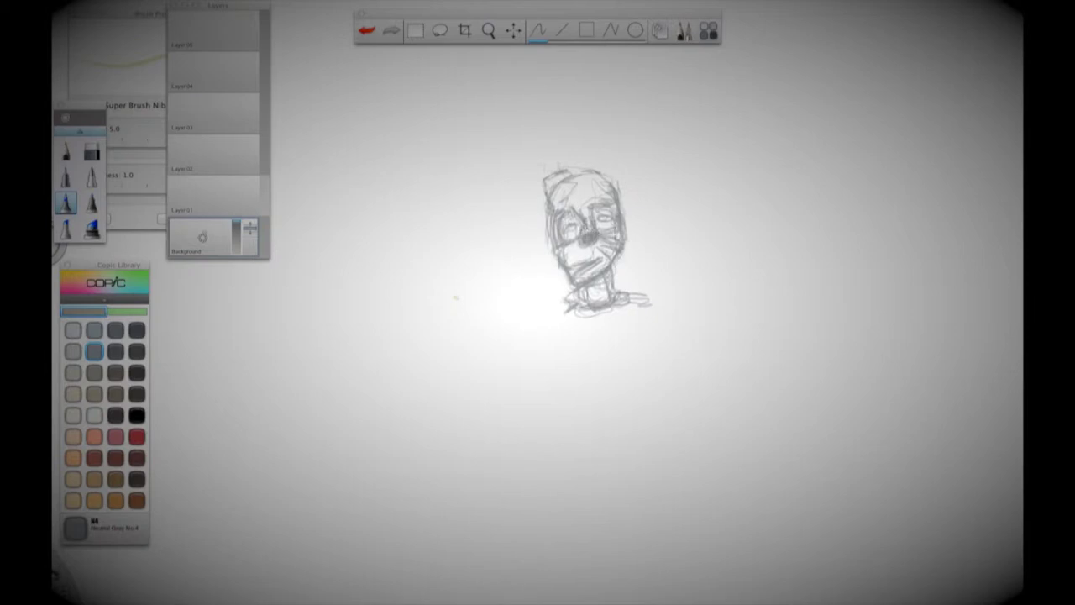
drag(626, 213, 630, 232)
Sketch the figure's shoulders, torso and arm below the narrow head
mouse_move(551, 305)
mouse_down()
mouse_move(629, 324)
mouse_move(649, 303)
mouse_move(682, 329)
mouse_move(662, 343)
mouse_up()
mouse_move(663, 294)
mouse_down()
mouse_move(686, 317)
mouse_move(660, 354)
mouse_move(606, 344)
mouse_move(647, 371)
mouse_move(602, 341)
mouse_move(565, 361)
mouse_move(570, 341)
mouse_move(541, 312)
mouse_move(565, 357)
mouse_move(615, 370)
mouse_move(613, 397)
mouse_move(685, 336)
mouse_move(677, 400)
mouse_move(689, 408)
mouse_move(676, 420)
mouse_move(685, 472)
mouse_move(701, 482)
mouse_move(679, 492)
mouse_up()
drag(687, 417, 704, 445)
drag(703, 426, 699, 489)
drag(703, 432, 704, 460)
drag(658, 372, 655, 411)
drag(577, 368, 590, 421)
Sketch the figure's hips and legs beneath the torso
mouse_move(601, 422)
mouse_down()
mouse_move(647, 432)
mouse_move(605, 437)
mouse_move(630, 445)
mouse_move(602, 454)
mouse_move(651, 436)
mouse_move(621, 455)
mouse_move(650, 489)
mouse_up()
drag(593, 455, 592, 474)
drag(660, 449, 669, 479)
mouse_move(666, 485)
mouse_down()
mouse_move(598, 514)
mouse_move(644, 562)
mouse_up()
mouse_move(598, 511)
mouse_down()
mouse_move(606, 568)
mouse_move(644, 593)
mouse_move(607, 597)
mouse_move(545, 396)
mouse_move(543, 326)
mouse_move(551, 454)
mouse_move(561, 472)
mouse_move(565, 421)
mouse_move(546, 384)
mouse_move(563, 360)
mouse_up()
mouse_move(672, 481)
mouse_down()
mouse_move(682, 580)
mouse_move(659, 598)
mouse_move(687, 578)
mouse_up()
drag(670, 492, 687, 561)
drag(643, 509, 651, 561)
mouse_move(670, 492)
mouse_down()
mouse_move(679, 520)
mouse_move(677, 505)
mouse_move(647, 529)
mouse_up()
drag(607, 511, 602, 540)
mouse_move(595, 457)
mouse_down()
mouse_move(593, 480)
mouse_move(654, 452)
mouse_move(670, 481)
mouse_move(593, 481)
mouse_up()
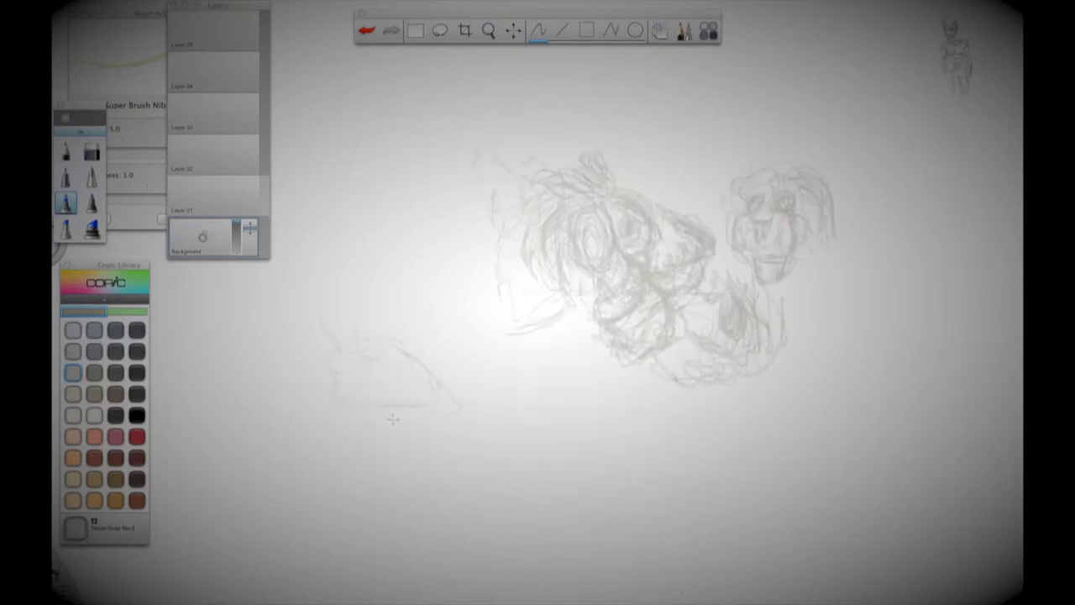
Sketch a big-lipped character with a pointed hat and an X-shaped eye in Toner Gray No.2 at the canvas's left
mouse_move(430, 415)
mouse_down()
mouse_move(347, 415)
mouse_move(415, 442)
mouse_move(396, 455)
mouse_move(409, 458)
mouse_move(432, 406)
mouse_move(373, 394)
mouse_move(333, 401)
mouse_move(345, 360)
mouse_move(334, 367)
mouse_move(371, 339)
mouse_move(421, 361)
mouse_move(438, 394)
mouse_move(416, 454)
mouse_up()
drag(346, 425, 370, 452)
drag(421, 423, 403, 455)
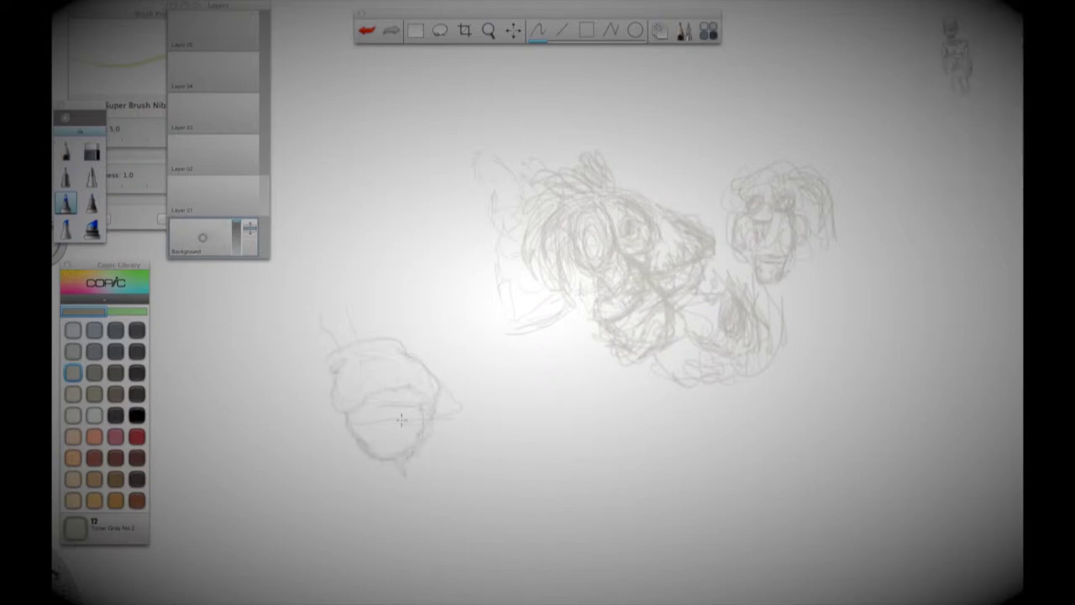
mouse_move(339, 343)
mouse_down()
mouse_move(396, 259)
mouse_move(446, 339)
mouse_move(330, 337)
mouse_move(355, 383)
mouse_move(352, 352)
mouse_move(379, 360)
mouse_up()
mouse_move(383, 413)
mouse_down()
mouse_move(428, 397)
mouse_move(455, 436)
mouse_move(438, 445)
mouse_move(457, 397)
mouse_move(438, 366)
mouse_move(464, 351)
mouse_up()
mouse_move(355, 314)
mouse_down()
mouse_move(361, 340)
mouse_move(346, 351)
mouse_move(354, 321)
mouse_move(334, 355)
mouse_move(366, 345)
mouse_move(346, 329)
mouse_up()
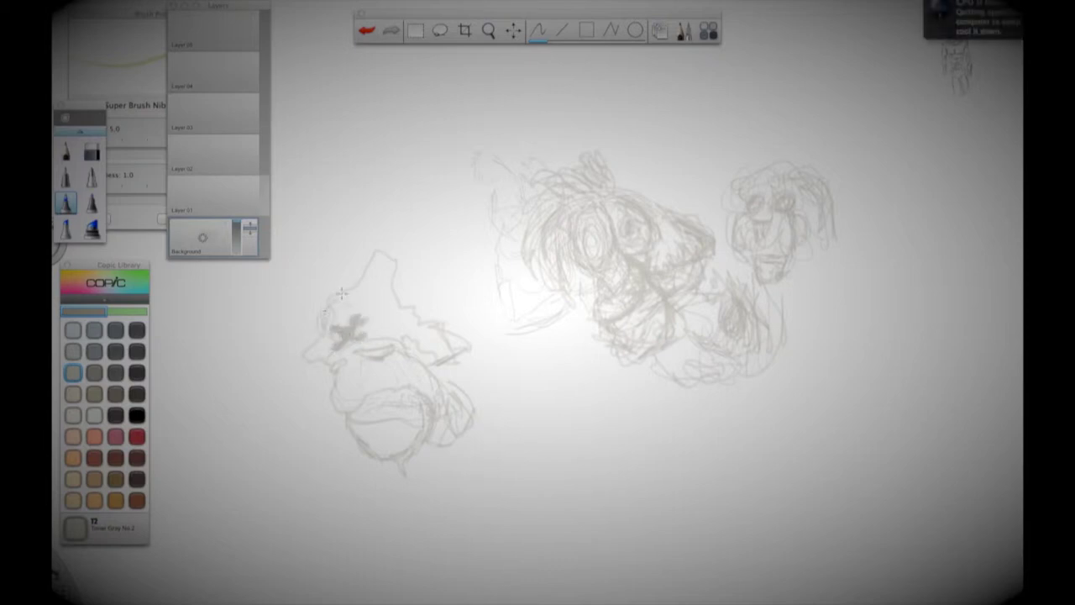
mouse_move(422, 412)
mouse_down()
mouse_move(406, 463)
mouse_move(372, 460)
mouse_up()
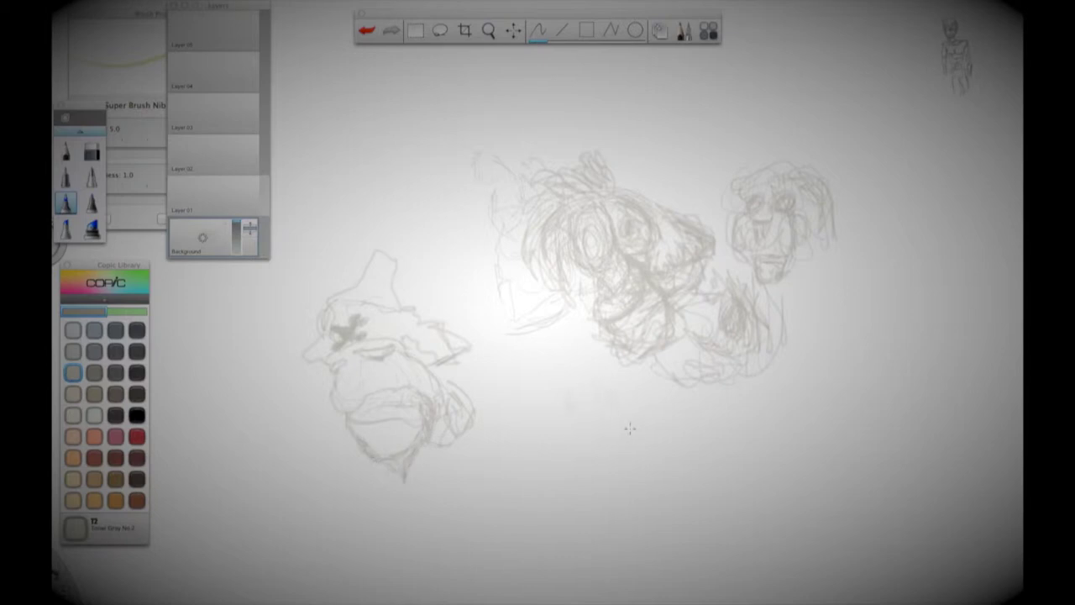
Sketch a pointy-eared creature with a large round eye and a long flat snout below the central heads
drag(612, 391, 608, 461)
mouse_move(618, 410)
mouse_down()
mouse_move(647, 460)
mouse_move(593, 441)
mouse_move(630, 469)
mouse_up()
mouse_move(582, 422)
mouse_down()
mouse_move(590, 403)
mouse_move(570, 354)
mouse_up()
mouse_move(598, 473)
mouse_down()
mouse_move(626, 469)
mouse_move(648, 405)
mouse_move(669, 449)
mouse_move(666, 403)
mouse_move(652, 440)
mouse_move(656, 377)
mouse_move(662, 447)
mouse_move(707, 480)
mouse_up()
drag(573, 402, 577, 395)
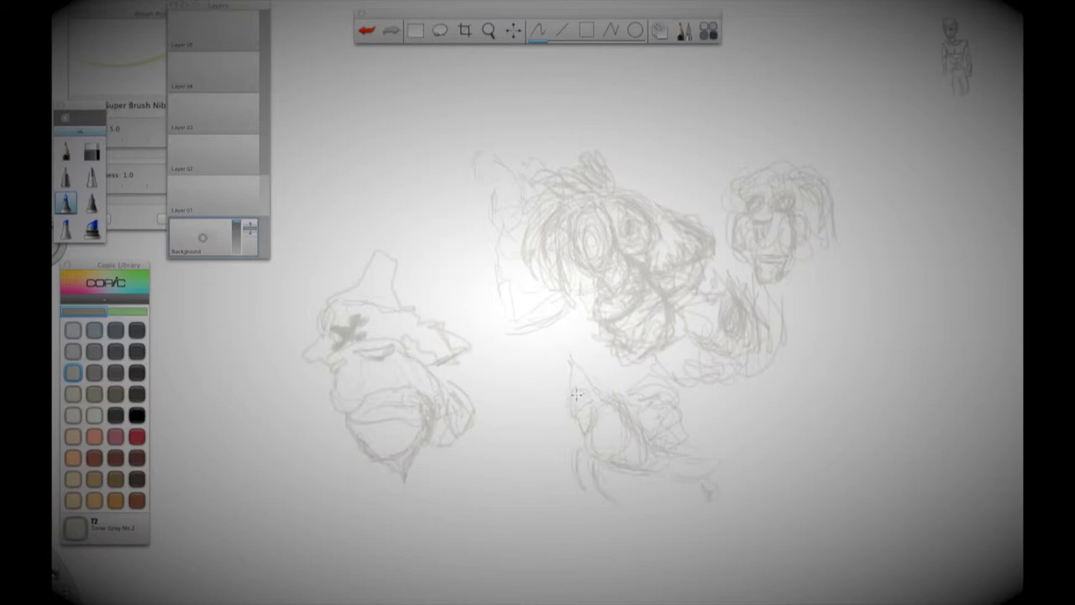
mouse_move(589, 448)
mouse_down()
mouse_move(630, 418)
mouse_move(641, 461)
mouse_up()
mouse_move(619, 405)
mouse_down()
mouse_move(648, 444)
mouse_move(702, 463)
mouse_move(680, 484)
mouse_move(667, 471)
mouse_move(731, 461)
mouse_move(656, 454)
mouse_move(682, 456)
mouse_up()
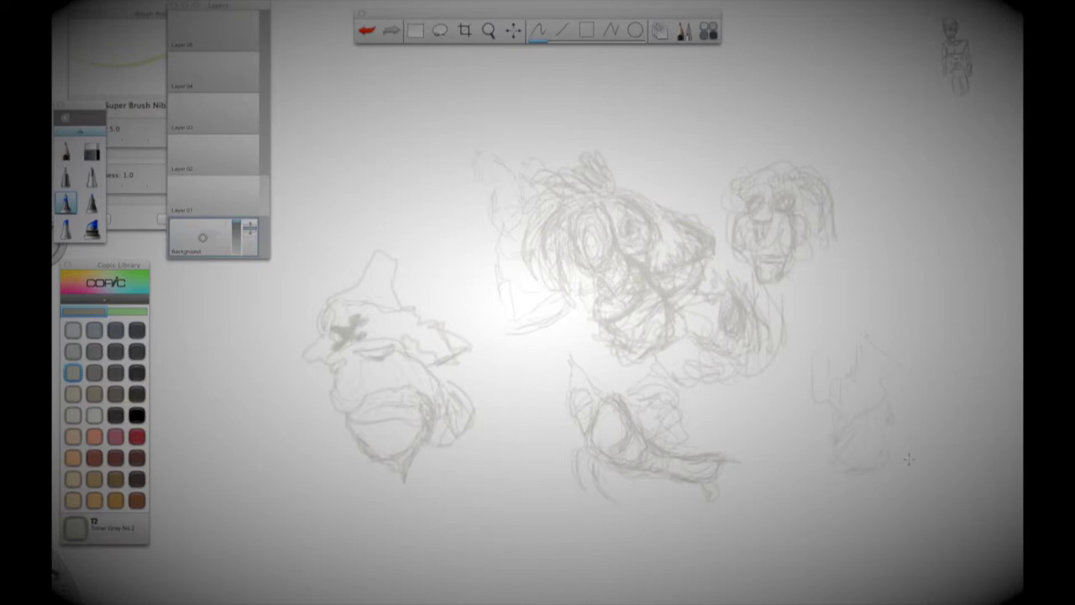
Sketch a beaked creature with a spiked, jagged head at the canvas's lower right
drag(874, 425, 866, 432)
drag(899, 480, 866, 486)
drag(840, 427, 855, 425)
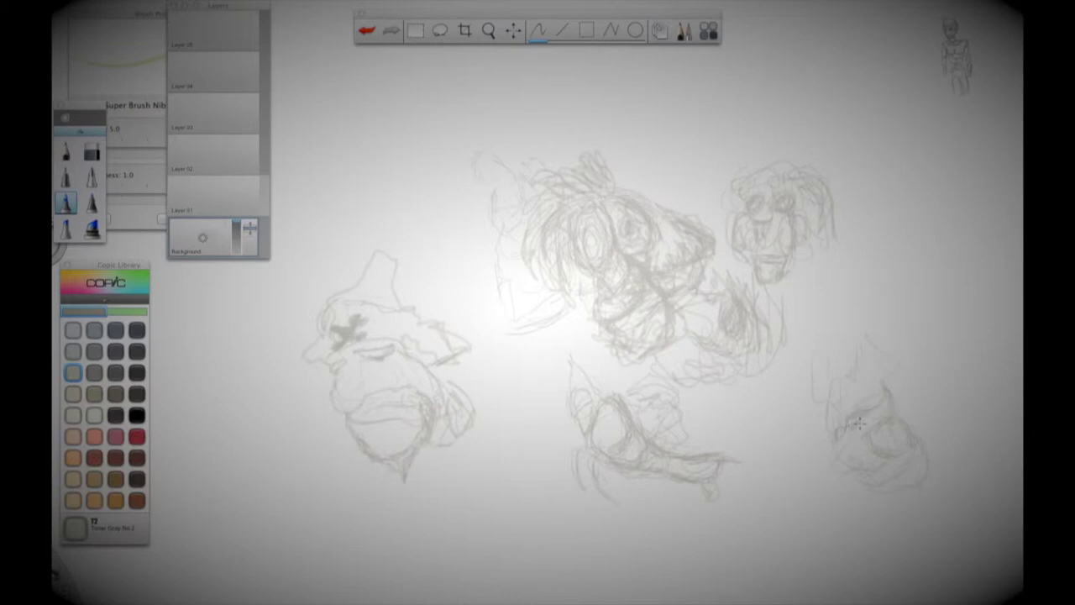
drag(880, 346, 885, 320)
drag(887, 382, 930, 383)
mouse_move(889, 328)
mouse_down()
mouse_move(858, 375)
mouse_move(830, 380)
mouse_move(830, 430)
mouse_up()
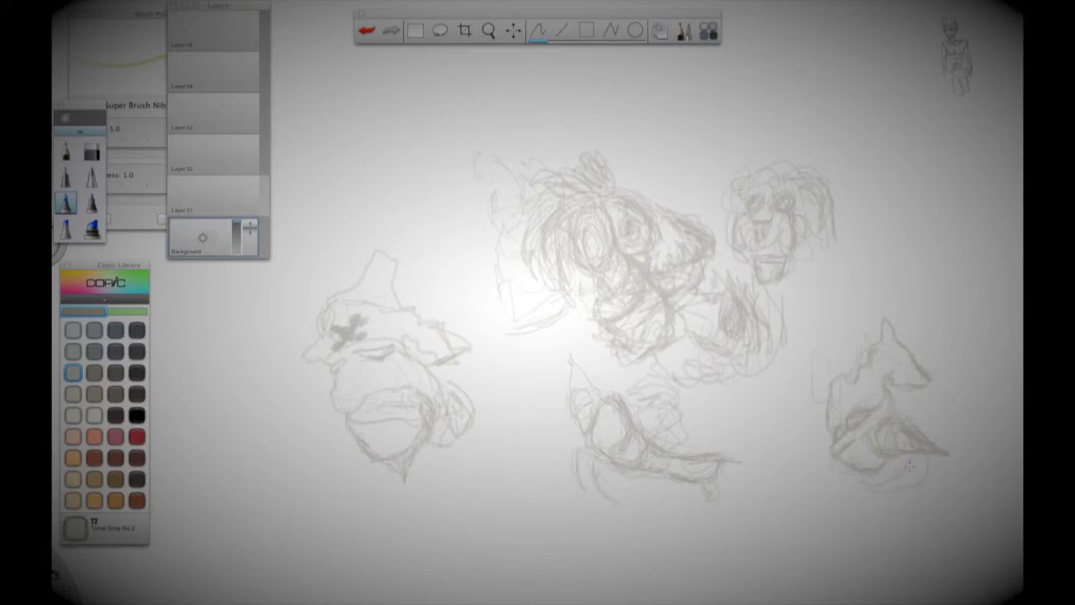
Strengthen the beaked creature's jaw and head contours and darken its eye
drag(894, 362, 907, 368)
drag(848, 470, 885, 460)
mouse_move(858, 439)
mouse_down()
mouse_move(849, 464)
mouse_move(907, 444)
mouse_move(880, 456)
mouse_up()
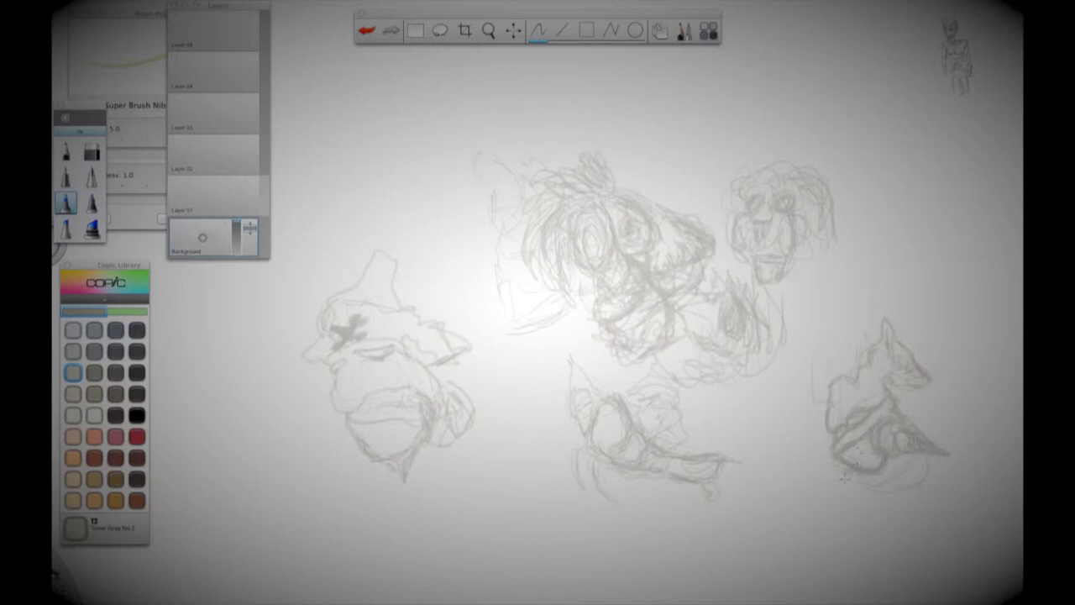
drag(898, 373, 896, 388)
drag(862, 372, 883, 322)
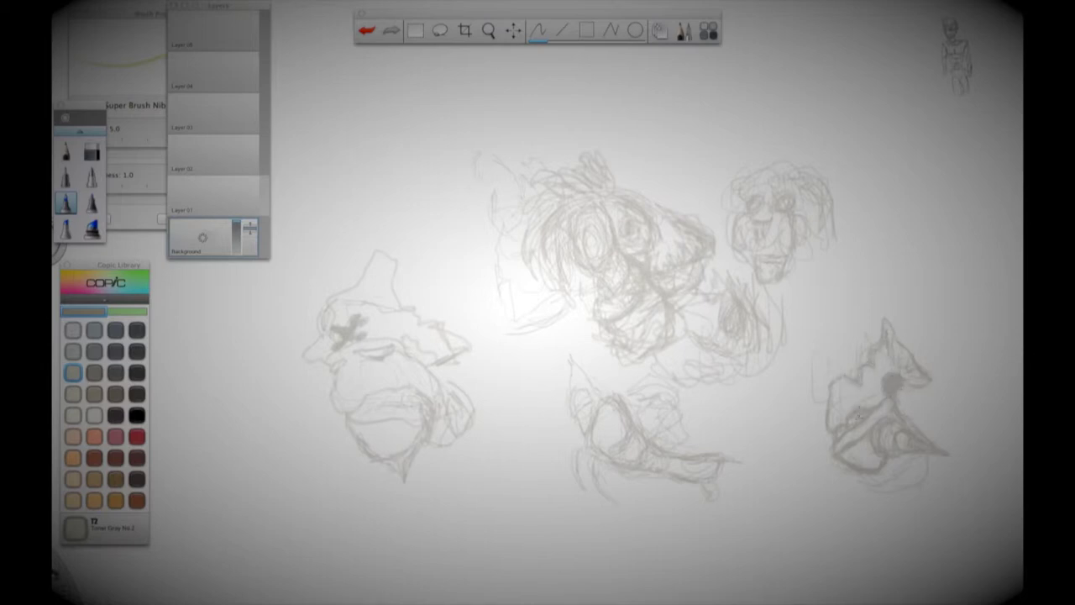
Try accenting the beaked creature and outlining its lower jaw in Special Black
click(140, 414)
drag(851, 411, 869, 432)
mouse_move(818, 303)
mouse_down()
mouse_move(861, 304)
mouse_move(834, 310)
mouse_move(802, 284)
mouse_move(823, 340)
mouse_up()
drag(823, 335, 821, 370)
click(538, 31)
mouse_move(868, 472)
mouse_down()
mouse_move(894, 493)
mouse_move(927, 457)
mouse_move(882, 492)
mouse_up()
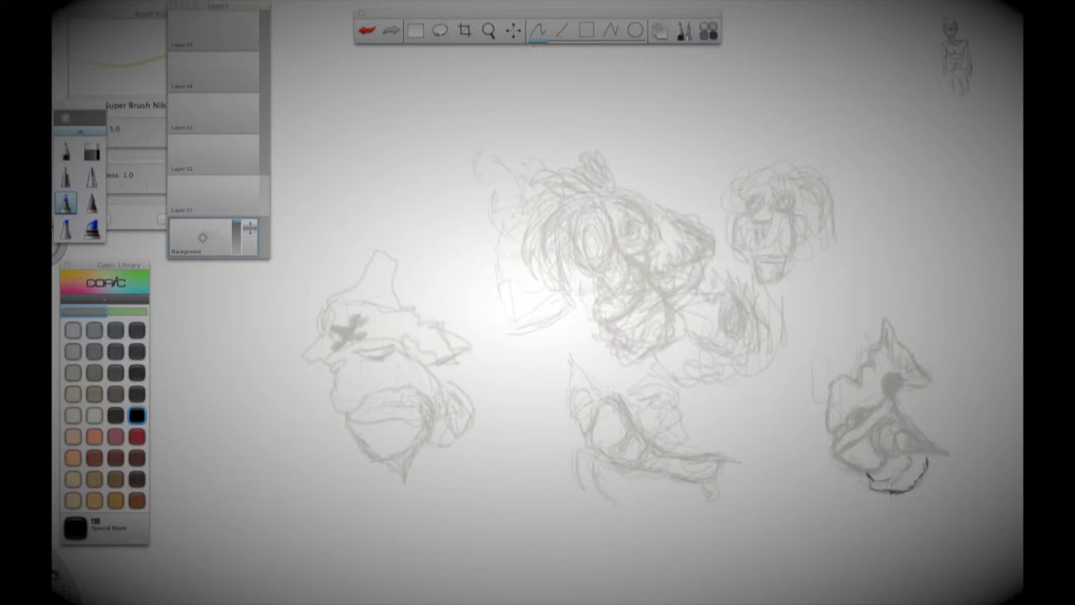
Try coloring the beaked creature's lower jaw and the back of its head in E04 Lipstick Natural
click(115, 436)
mouse_move(891, 488)
mouse_down()
mouse_move(874, 481)
mouse_move(912, 460)
mouse_up()
mouse_move(815, 359)
mouse_down()
mouse_move(828, 410)
mouse_move(845, 422)
mouse_up()
mouse_move(878, 344)
mouse_down()
mouse_move(865, 334)
mouse_move(831, 341)
mouse_move(814, 369)
mouse_up()
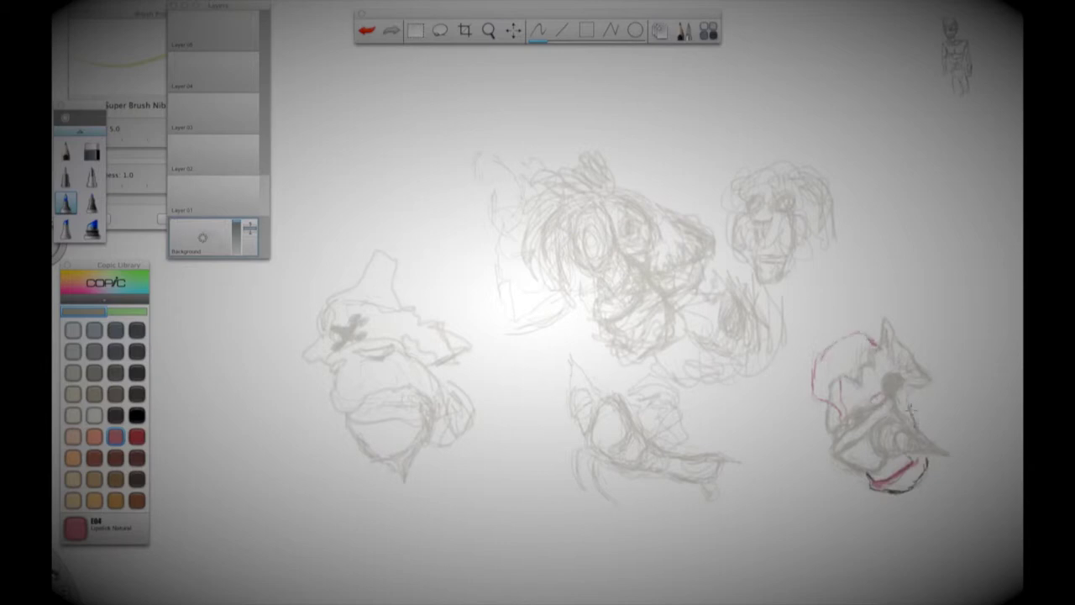
drag(821, 400, 825, 421)
Undo the black and pink strokes on the beaked creature
key(super+z)
key(super+z)
key(super+z)
key(super+z)
key(super+z)
key(super+z)
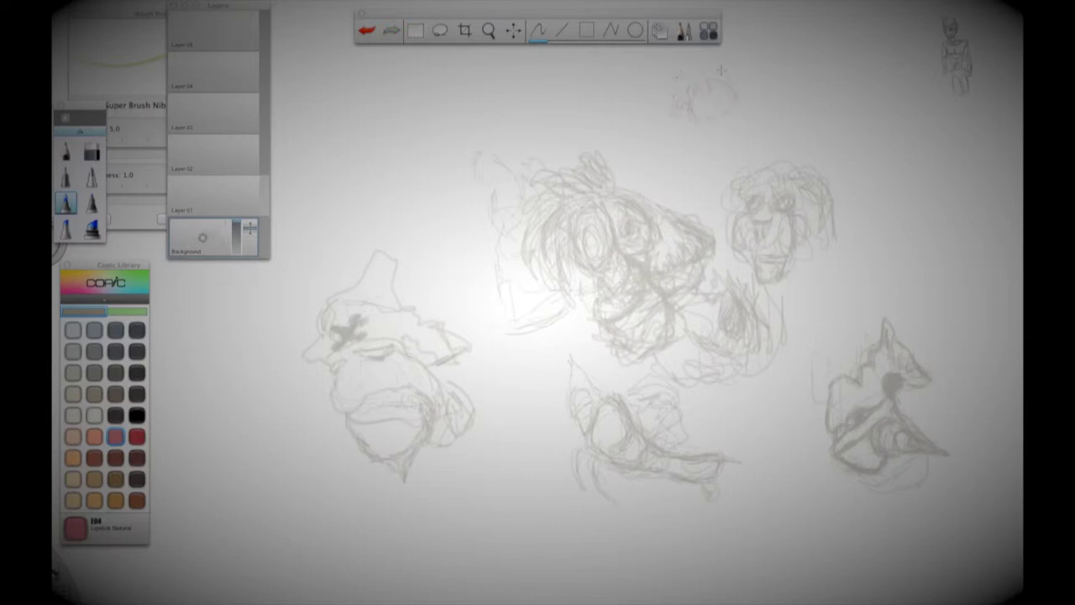
Sketch a small shaggy dog head in E04 Lipstick Natural near the canvas's top and erase the large gray heads in the middle
drag(724, 120, 713, 136)
mouse_move(517, 153)
mouse_down()
mouse_move(494, 137)
mouse_move(544, 243)
mouse_move(613, 243)
mouse_move(743, 323)
mouse_move(789, 176)
mouse_move(760, 332)
mouse_move(609, 320)
mouse_move(638, 353)
mouse_move(698, 372)
mouse_move(659, 416)
mouse_move(671, 430)
mouse_up()
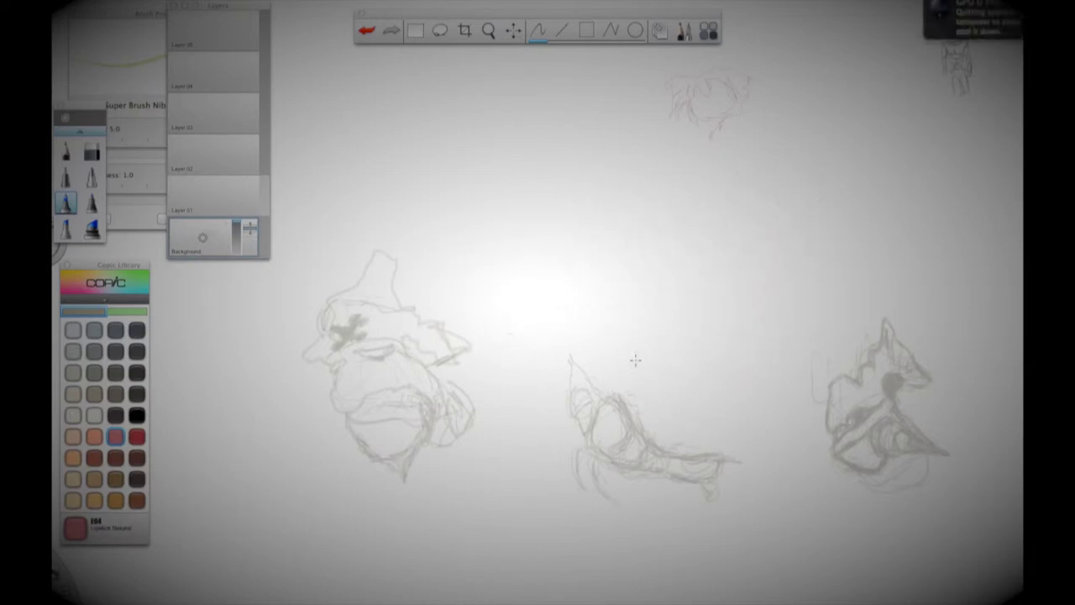
mouse_move(711, 139)
mouse_down()
mouse_move(714, 152)
mouse_move(724, 148)
mouse_up()
mouse_move(731, 121)
mouse_down()
mouse_move(745, 96)
mouse_move(719, 67)
mouse_move(682, 76)
mouse_move(668, 100)
mouse_move(689, 107)
mouse_up()
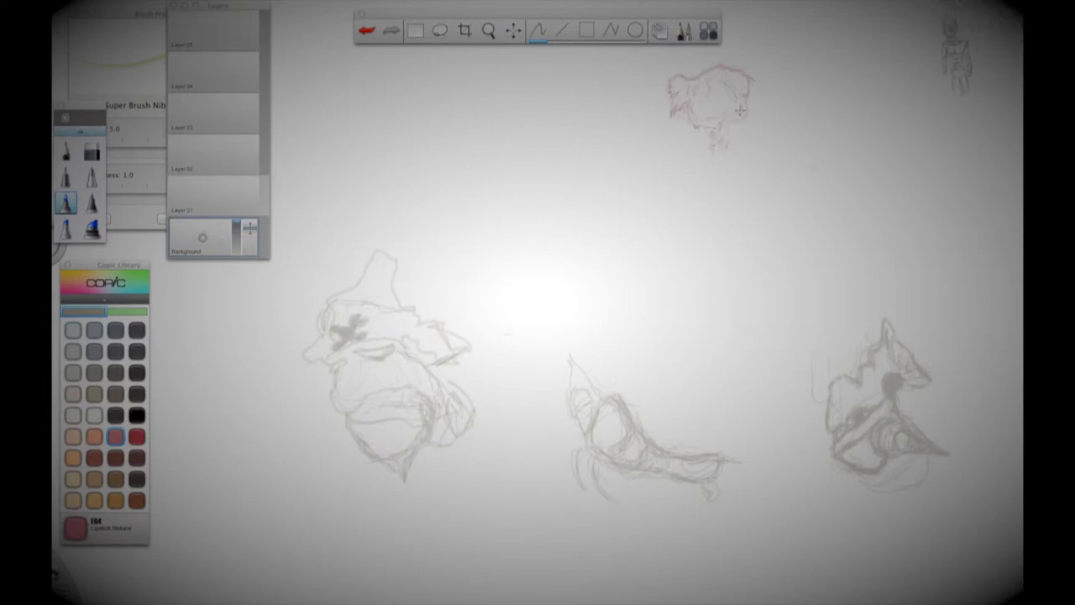
Try sketching a body with front legs below the shaggy dog head, and undo it
mouse_move(729, 145)
mouse_down()
mouse_move(754, 150)
mouse_move(740, 173)
mouse_up()
mouse_move(749, 186)
mouse_down()
mouse_move(754, 141)
mouse_move(763, 167)
mouse_move(741, 152)
mouse_move(782, 155)
mouse_move(766, 187)
mouse_up()
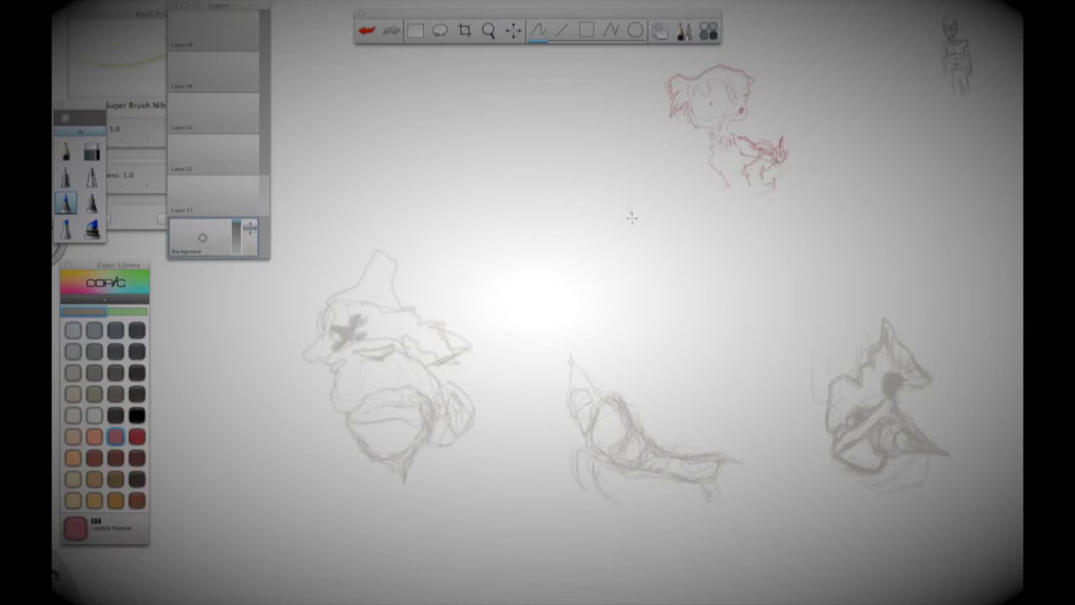
key(ctrl+z)
key(ctrl+z)
key(ctrl+z)
key(ctrl+z)
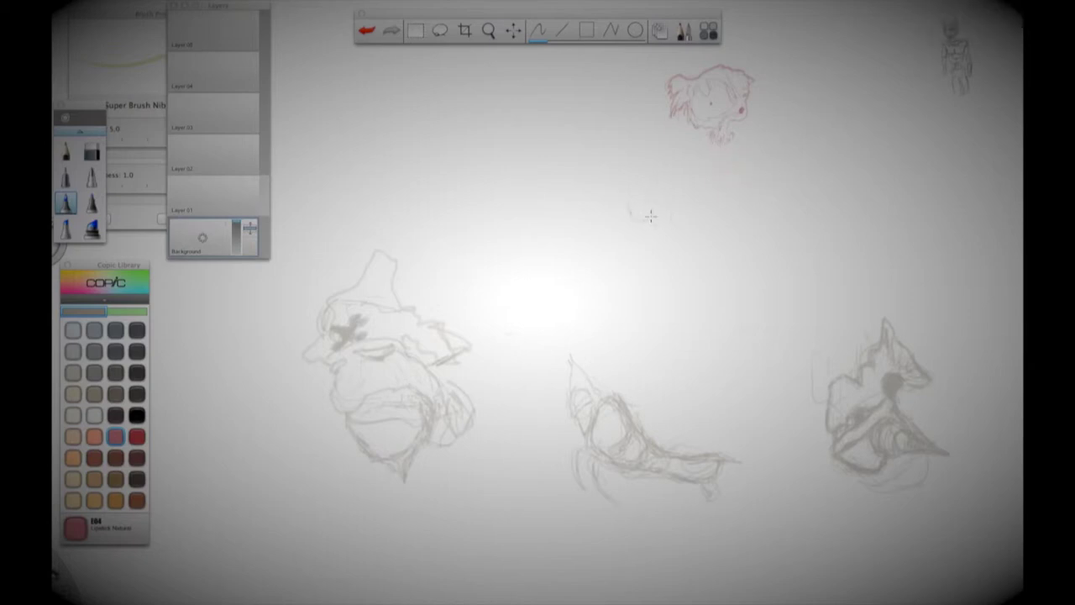
Rough in a rounded creature head in Cool Gray No.2 below the shaggy dog head
click(73, 330)
mouse_move(586, 192)
mouse_down()
mouse_move(622, 198)
mouse_move(624, 240)
mouse_move(635, 233)
mouse_move(617, 242)
mouse_up()
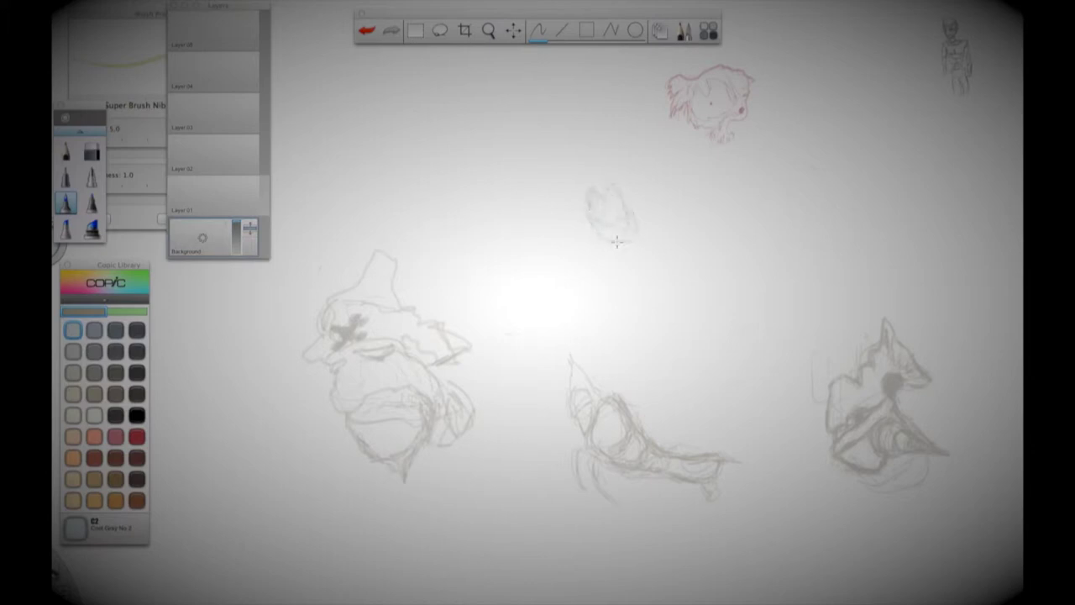
mouse_move(627, 200)
mouse_down()
mouse_move(656, 214)
mouse_move(600, 172)
mouse_move(573, 186)
mouse_move(576, 227)
mouse_up()
mouse_move(626, 244)
mouse_down()
mouse_move(652, 208)
mouse_move(650, 222)
mouse_up()
mouse_move(635, 263)
mouse_down()
mouse_move(653, 206)
mouse_move(670, 244)
mouse_move(637, 259)
mouse_up()
key(space)
click(540, 30)
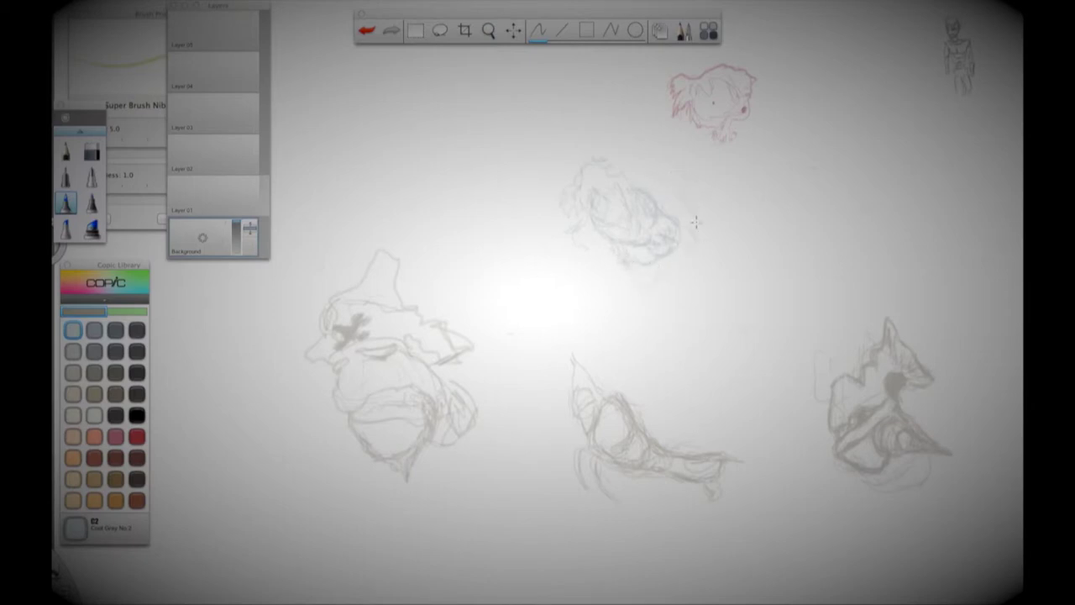
Add an open mouth, a pronged jaw and a cheek outline to the cool gray creature
mouse_move(677, 231)
mouse_down()
mouse_move(675, 246)
mouse_move(627, 267)
mouse_move(607, 239)
mouse_move(641, 255)
mouse_move(634, 285)
mouse_up()
drag(675, 264, 671, 284)
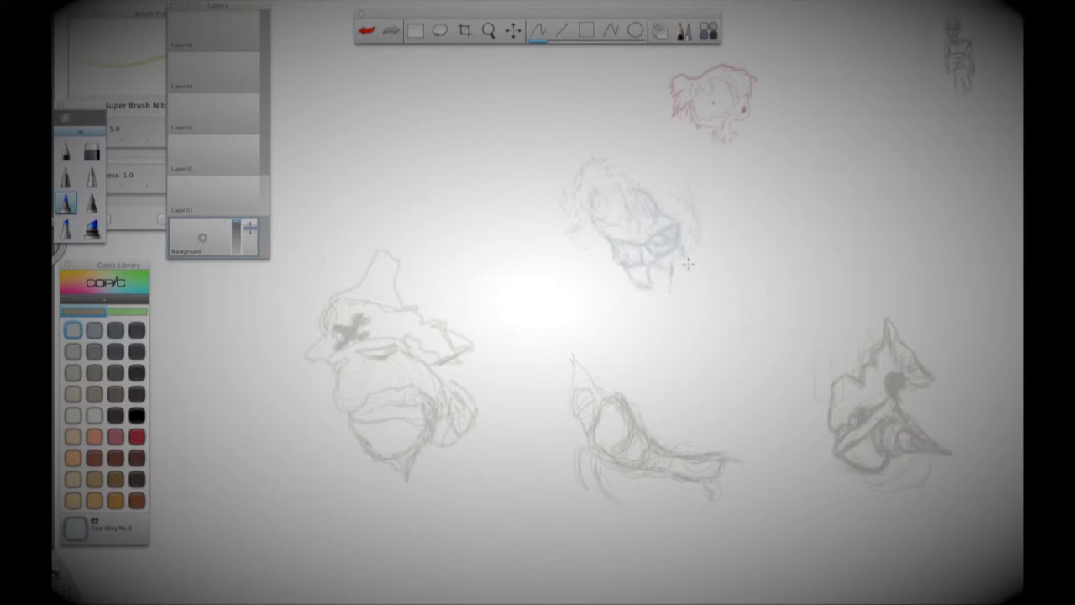
mouse_move(683, 247)
mouse_down()
mouse_move(694, 268)
mouse_move(677, 289)
mouse_up()
mouse_move(660, 198)
mouse_down()
mouse_move(689, 204)
mouse_move(695, 255)
mouse_up()
mouse_move(612, 200)
mouse_down()
mouse_move(609, 211)
mouse_move(613, 193)
mouse_move(645, 196)
mouse_up()
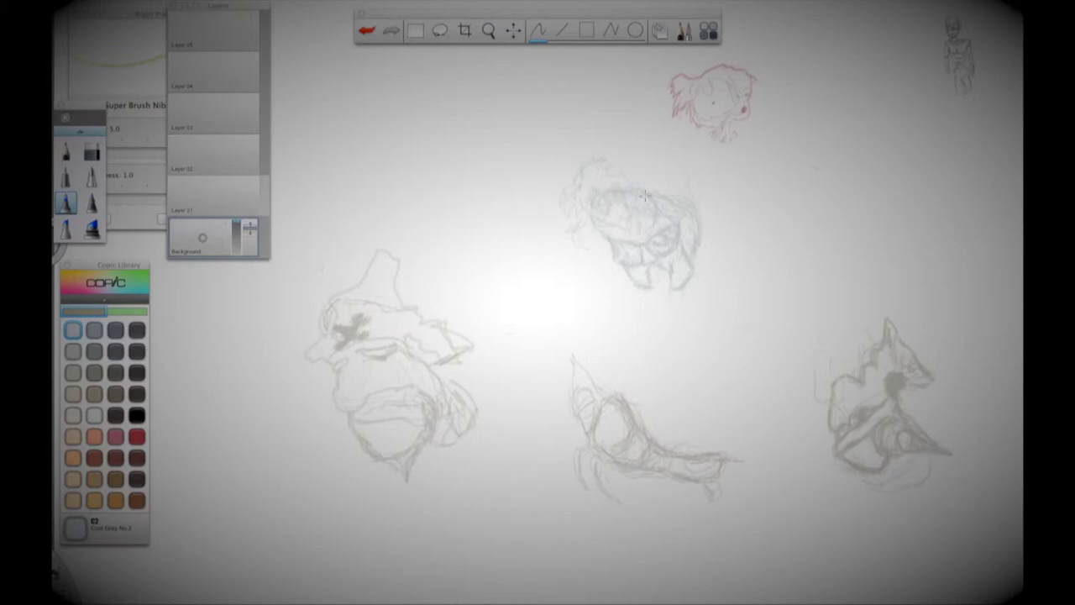
Shade the cool gray creature's dark round snout, define its brow and clear the stray lines around its head
mouse_move(623, 205)
mouse_down()
mouse_move(621, 215)
mouse_move(607, 202)
mouse_up()
mouse_move(627, 242)
mouse_down()
mouse_move(701, 204)
mouse_move(705, 190)
mouse_up()
drag(658, 227, 701, 211)
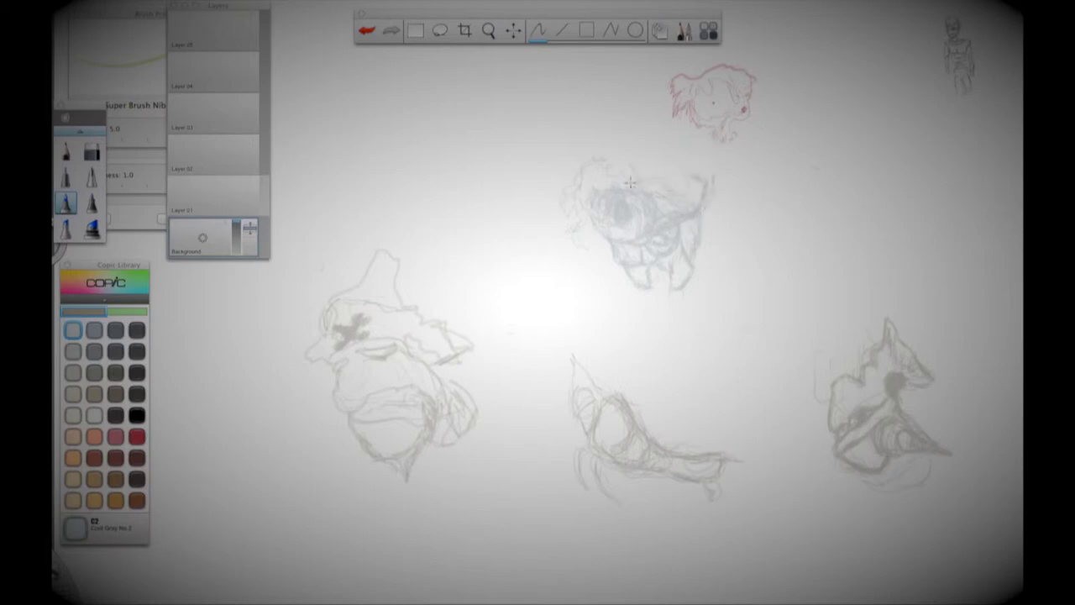
mouse_move(610, 136)
mouse_down()
mouse_move(572, 225)
mouse_move(564, 189)
mouse_up()
Sketch a long, tilted skull-like face with round eyes and a gaping jaw in R20 Blush at the canvas's upper left
click(126, 312)
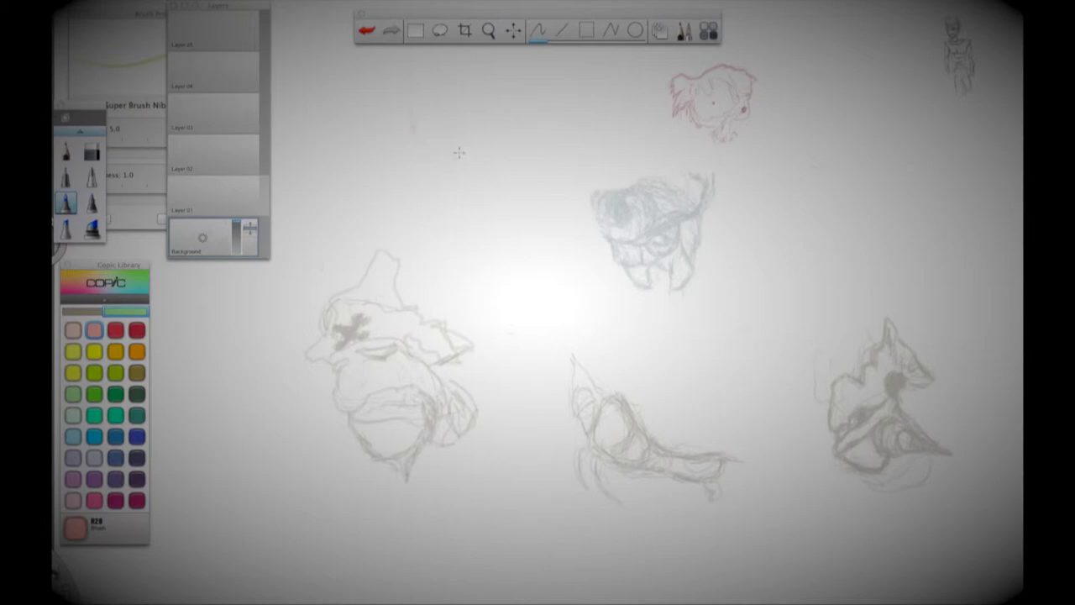
mouse_move(468, 206)
mouse_down()
mouse_move(460, 149)
mouse_move(466, 179)
mouse_move(512, 164)
mouse_move(462, 197)
mouse_move(509, 158)
mouse_move(486, 145)
mouse_move(507, 158)
mouse_move(481, 152)
mouse_move(511, 178)
mouse_move(484, 191)
mouse_move(505, 177)
mouse_move(485, 189)
mouse_move(504, 195)
mouse_move(484, 225)
mouse_move(490, 237)
mouse_move(470, 205)
mouse_move(495, 248)
mouse_move(506, 176)
mouse_up()
mouse_move(467, 115)
mouse_down()
mouse_move(511, 178)
mouse_move(452, 177)
mouse_move(515, 177)
mouse_move(422, 119)
mouse_move(408, 134)
mouse_move(419, 150)
mouse_move(414, 128)
mouse_move(455, 141)
mouse_move(434, 127)
mouse_move(444, 149)
mouse_move(414, 131)
mouse_move(441, 128)
mouse_move(451, 146)
mouse_move(407, 135)
mouse_move(449, 191)
mouse_move(513, 171)
mouse_move(495, 191)
mouse_move(504, 188)
mouse_move(483, 192)
mouse_move(485, 216)
mouse_move(499, 190)
mouse_move(505, 216)
mouse_move(497, 212)
mouse_move(514, 225)
mouse_move(498, 229)
mouse_move(506, 215)
mouse_move(518, 238)
mouse_move(488, 245)
mouse_move(440, 141)
mouse_move(476, 123)
mouse_move(455, 125)
mouse_move(484, 122)
mouse_move(489, 145)
mouse_move(465, 124)
mouse_move(440, 132)
mouse_move(449, 131)
mouse_move(442, 148)
mouse_move(410, 147)
mouse_move(418, 129)
mouse_move(423, 179)
mouse_move(467, 169)
mouse_move(465, 152)
mouse_move(471, 177)
mouse_move(476, 159)
mouse_move(452, 193)
mouse_move(509, 255)
mouse_move(507, 211)
mouse_up()
mouse_move(434, 142)
mouse_down()
mouse_move(494, 126)
mouse_move(422, 108)
mouse_move(459, 119)
mouse_move(439, 101)
mouse_up()
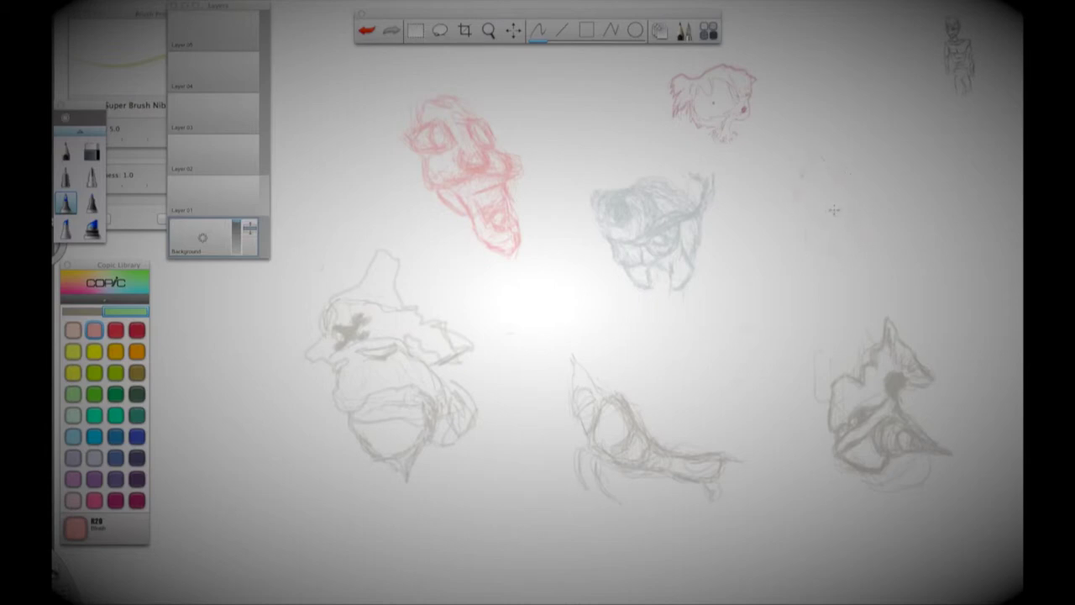
Sketch a round bushy-haired head with a small central face in R20 Blush above the beaked creature
mouse_move(841, 223)
mouse_down()
mouse_move(848, 207)
mouse_move(813, 210)
mouse_move(837, 231)
mouse_up()
mouse_move(799, 194)
mouse_down()
mouse_move(796, 208)
mouse_move(818, 217)
mouse_move(809, 242)
mouse_move(843, 232)
mouse_up()
drag(823, 274, 835, 287)
mouse_move(863, 242)
mouse_down()
mouse_move(884, 222)
mouse_move(864, 186)
mouse_move(881, 213)
mouse_move(875, 255)
mouse_move(848, 270)
mouse_move(876, 266)
mouse_move(877, 192)
mouse_move(891, 254)
mouse_up()
mouse_move(795, 221)
mouse_down()
mouse_move(823, 285)
mouse_move(853, 279)
mouse_move(886, 208)
mouse_up()
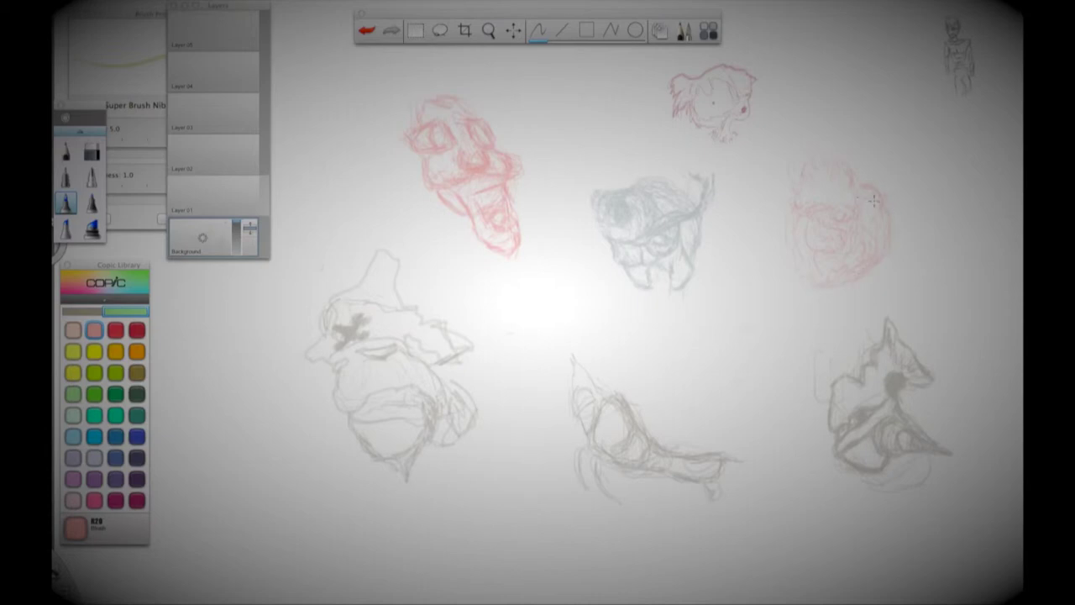
drag(793, 225, 816, 286)
drag(855, 201, 847, 144)
drag(809, 241, 819, 219)
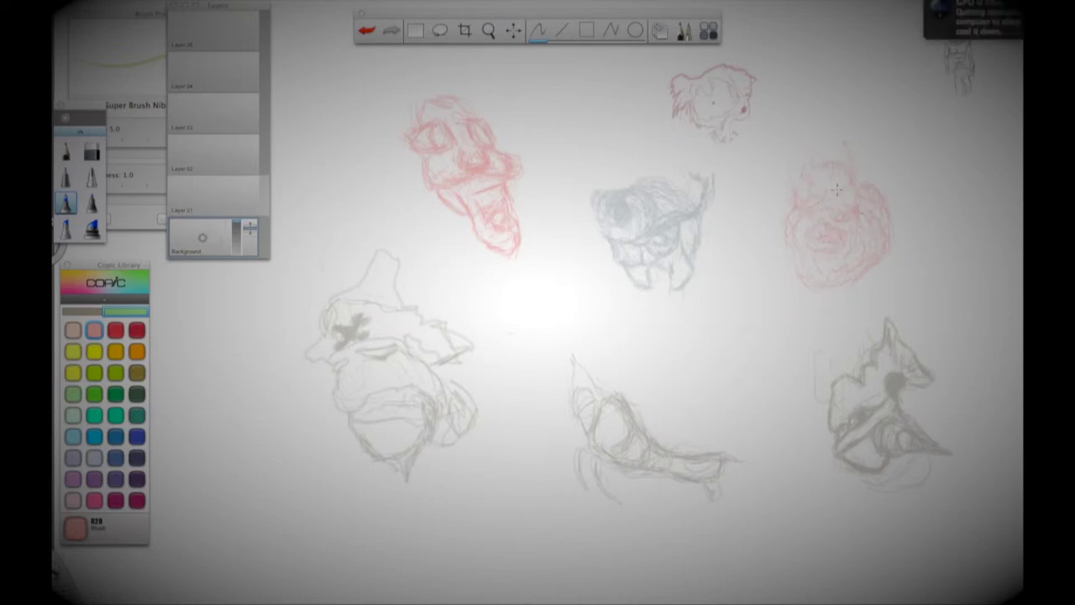
Sketch a faint rounded face in R20 Blush just below the cool gray creature
mouse_move(656, 299)
mouse_down()
mouse_move(703, 310)
mouse_move(669, 328)
mouse_move(709, 297)
mouse_move(691, 352)
mouse_move(673, 351)
mouse_move(720, 319)
mouse_up()
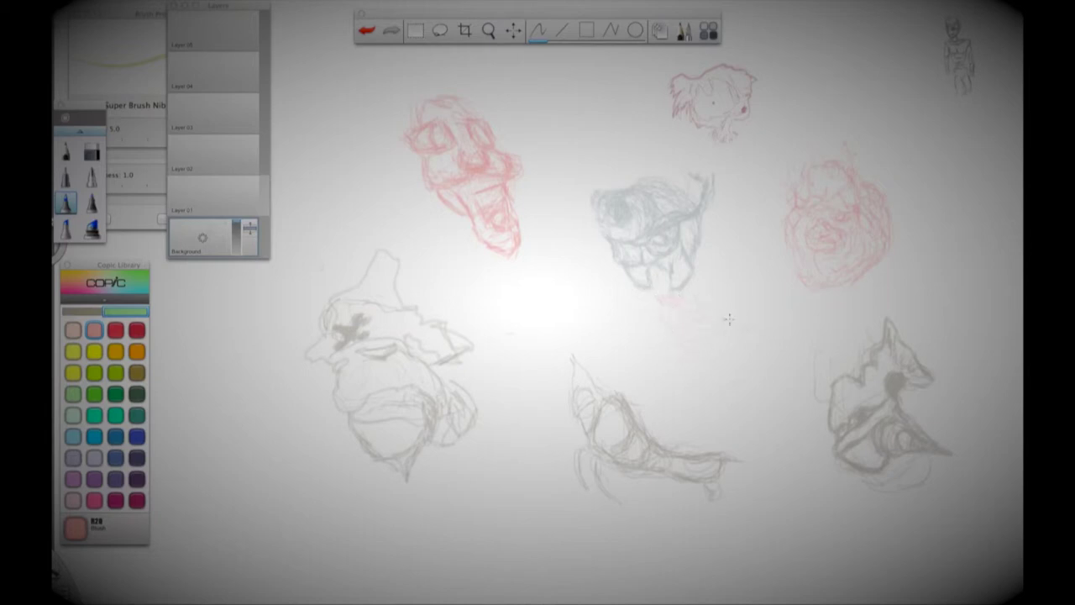
mouse_move(706, 269)
mouse_down()
mouse_move(716, 337)
mouse_move(682, 336)
mouse_move(693, 341)
mouse_move(667, 307)
mouse_move(702, 318)
mouse_up()
mouse_move(660, 343)
mouse_down()
mouse_move(731, 352)
mouse_move(682, 347)
mouse_move(711, 347)
mouse_move(730, 299)
mouse_move(650, 320)
mouse_move(717, 312)
mouse_up()
Define the bushy head's face and darken its hair and side contour
mouse_move(808, 179)
mouse_down()
mouse_move(840, 161)
mouse_move(829, 178)
mouse_move(831, 164)
mouse_move(850, 175)
mouse_move(814, 199)
mouse_move(834, 200)
mouse_move(803, 212)
mouse_move(857, 196)
mouse_move(865, 255)
mouse_move(872, 244)
mouse_move(840, 279)
mouse_up()
mouse_move(852, 210)
mouse_down()
mouse_move(850, 246)
mouse_move(828, 222)
mouse_up()
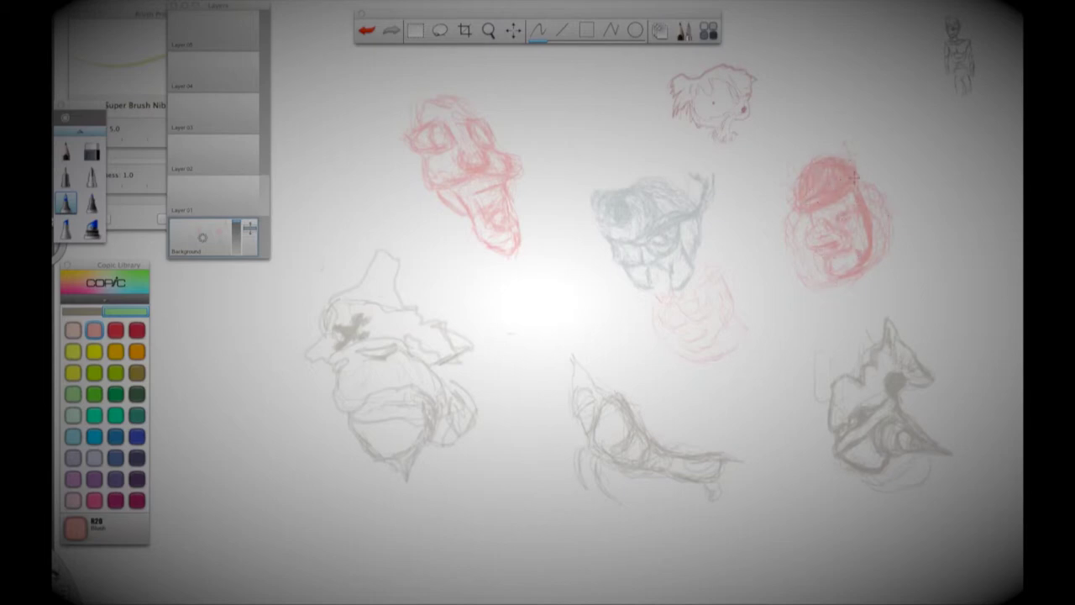
drag(874, 227, 850, 278)
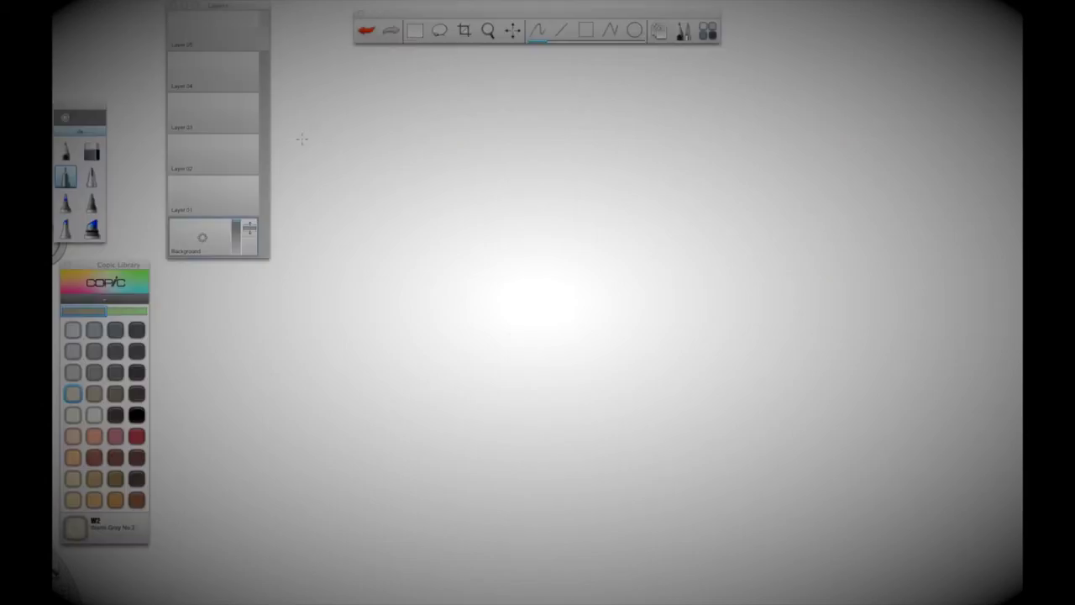
Sketch a large bushy-haired figure in W2 Warm Gray with the Super Brush Nib on the layer above the background
click(237, 200)
click(65, 203)
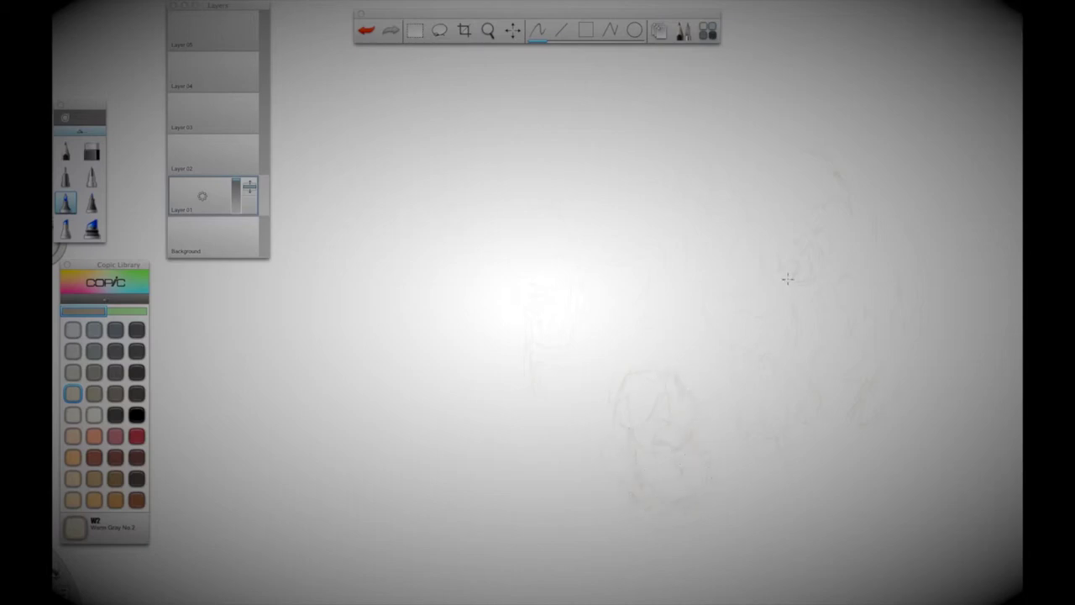
mouse_move(811, 267)
mouse_down()
mouse_move(844, 266)
mouse_move(854, 260)
mouse_move(882, 378)
mouse_move(862, 377)
mouse_move(860, 296)
mouse_move(848, 325)
mouse_up()
mouse_move(793, 303)
mouse_down()
mouse_move(772, 274)
mouse_move(804, 234)
mouse_up()
Sketch a slender figure with a plumed head at the canvas center and extend the neighboring round-headed figure's body outline
mouse_move(537, 319)
mouse_down()
mouse_move(563, 342)
mouse_move(534, 354)
mouse_move(574, 339)
mouse_up()
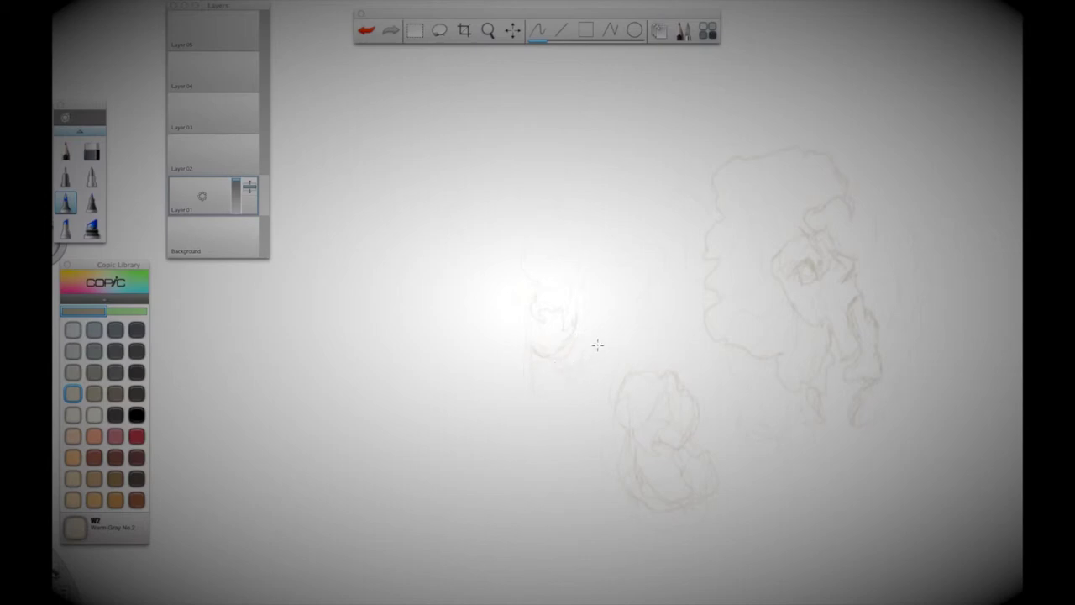
mouse_move(573, 308)
mouse_down()
mouse_move(537, 291)
mouse_move(533, 306)
mouse_move(549, 321)
mouse_move(575, 319)
mouse_up()
mouse_move(594, 380)
mouse_down()
mouse_move(576, 418)
mouse_move(565, 401)
mouse_move(543, 404)
mouse_move(551, 369)
mouse_move(542, 414)
mouse_move(560, 433)
mouse_move(582, 428)
mouse_move(568, 454)
mouse_move(548, 454)
mouse_move(545, 437)
mouse_move(564, 461)
mouse_up()
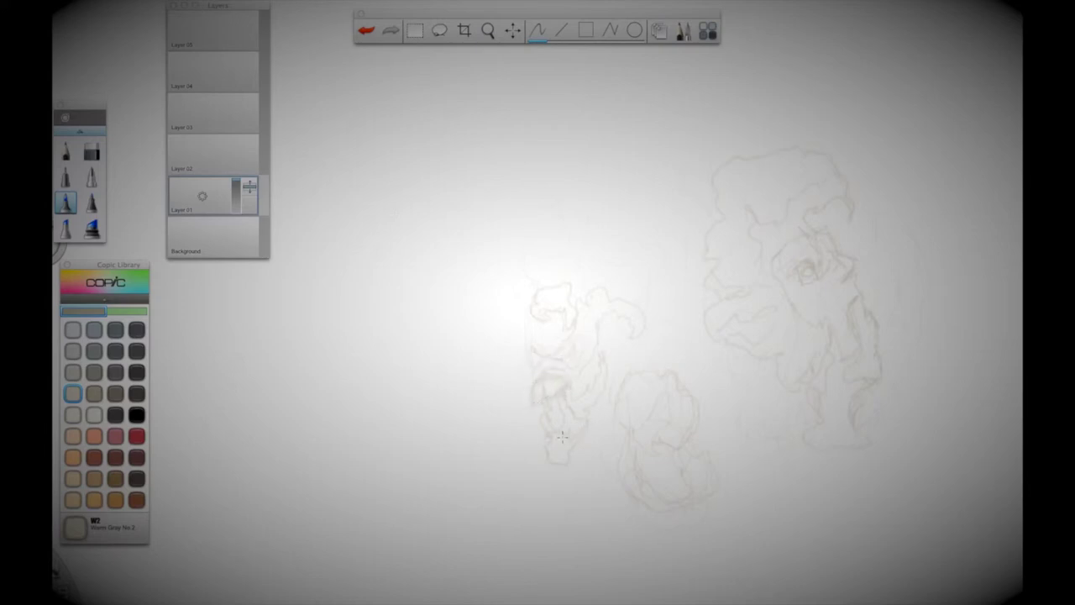
mouse_move(577, 401)
mouse_down()
mouse_move(572, 421)
mouse_move(598, 382)
mouse_move(591, 401)
mouse_up()
drag(572, 350, 574, 358)
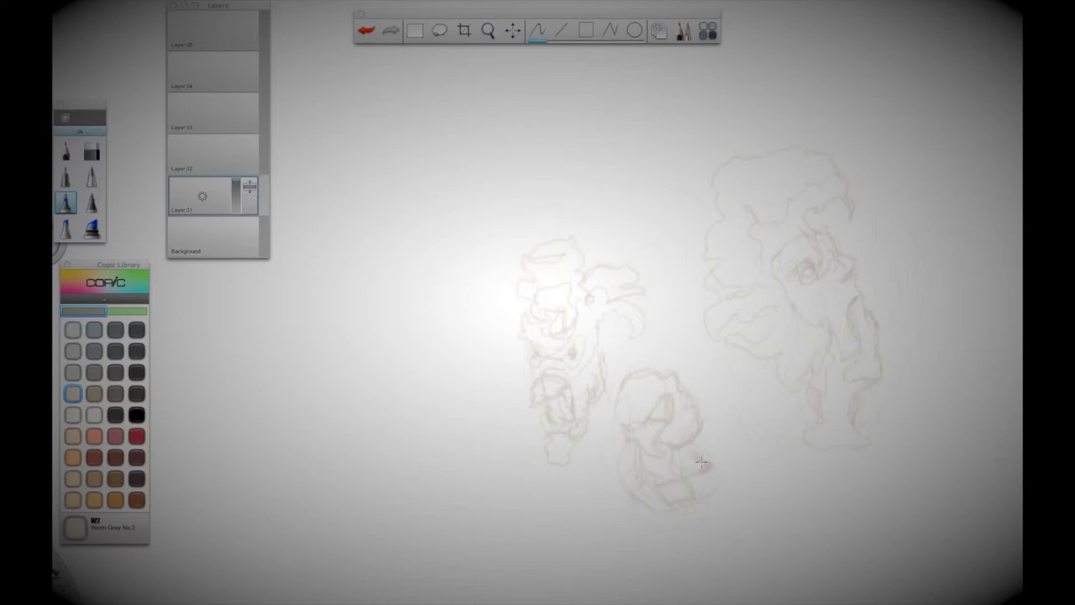
drag(722, 462, 707, 511)
Sketch a curly-haired figure with a dense, rounded lower body in W2 Warm Gray beside the slender central figure
drag(381, 294, 411, 308)
mouse_move(397, 284)
mouse_down()
mouse_move(415, 302)
mouse_move(429, 380)
mouse_move(392, 399)
mouse_move(385, 439)
mouse_move(422, 415)
mouse_move(412, 463)
mouse_up()
mouse_move(424, 421)
mouse_down()
mouse_move(397, 412)
mouse_move(404, 440)
mouse_up()
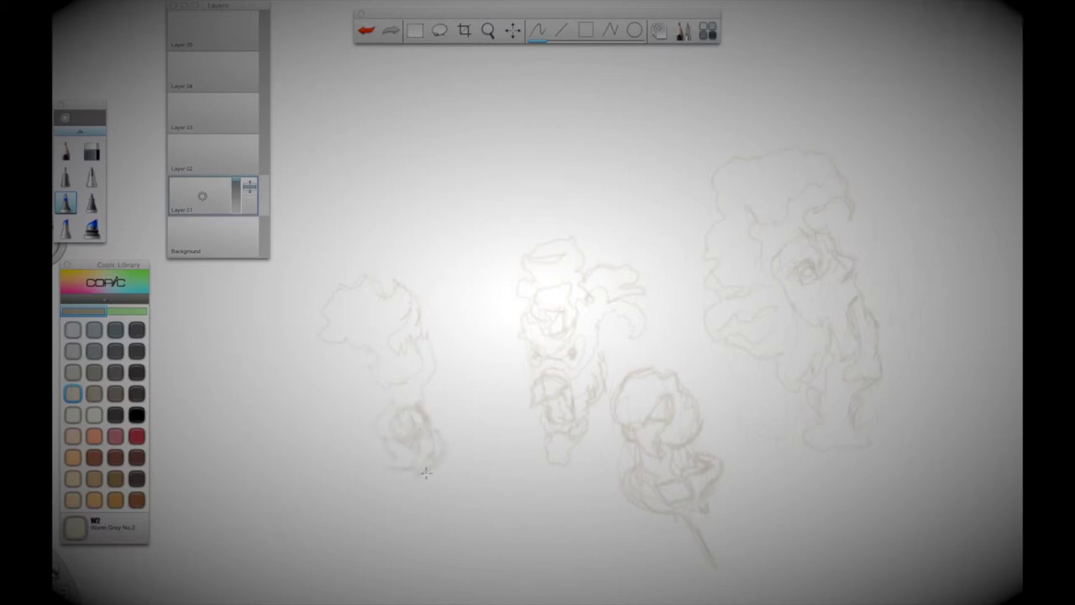
mouse_move(454, 403)
mouse_down()
mouse_move(447, 362)
mouse_move(432, 381)
mouse_move(450, 404)
mouse_move(415, 403)
mouse_move(401, 444)
mouse_move(397, 405)
mouse_move(420, 380)
mouse_up()
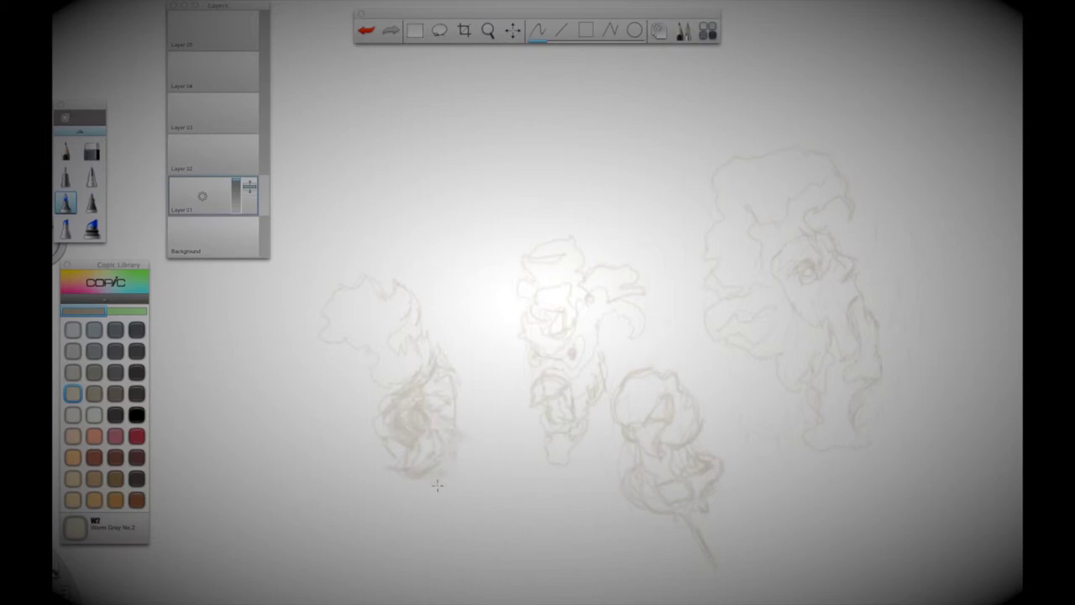
Color the curly-haired figure's lower body with E00 Skin White
click(73, 435)
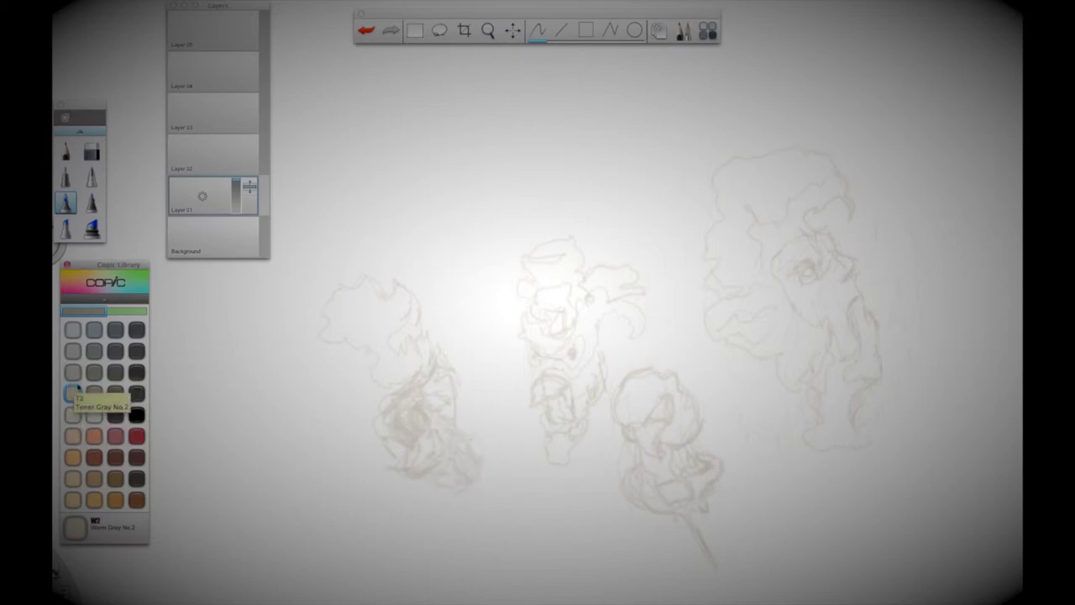
drag(439, 387, 441, 403)
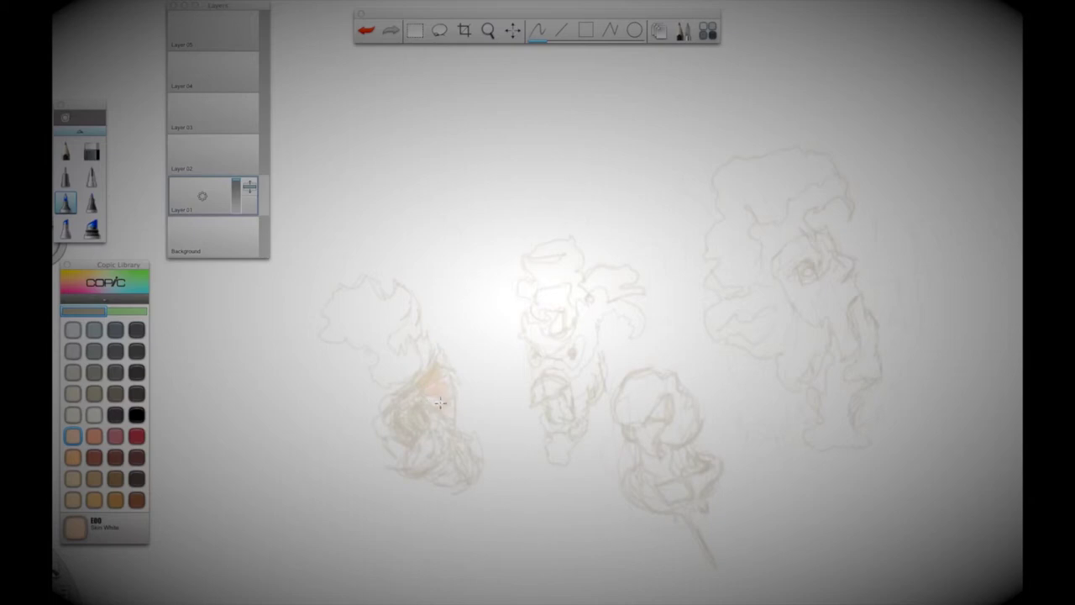
drag(471, 477, 454, 423)
drag(444, 453, 429, 465)
drag(440, 349, 435, 392)
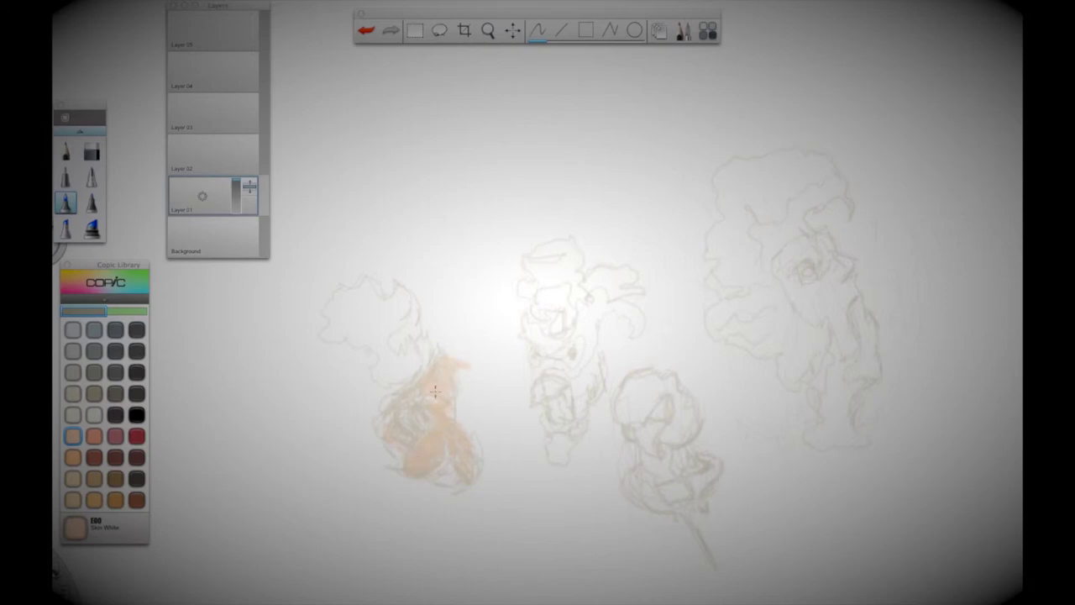
Mark details on the round-headed figure in Neutral Gray No.6, undoing the unwanted strokes
click(115, 351)
mouse_move(640, 409)
mouse_down()
mouse_move(663, 398)
mouse_move(662, 415)
mouse_move(690, 449)
mouse_up()
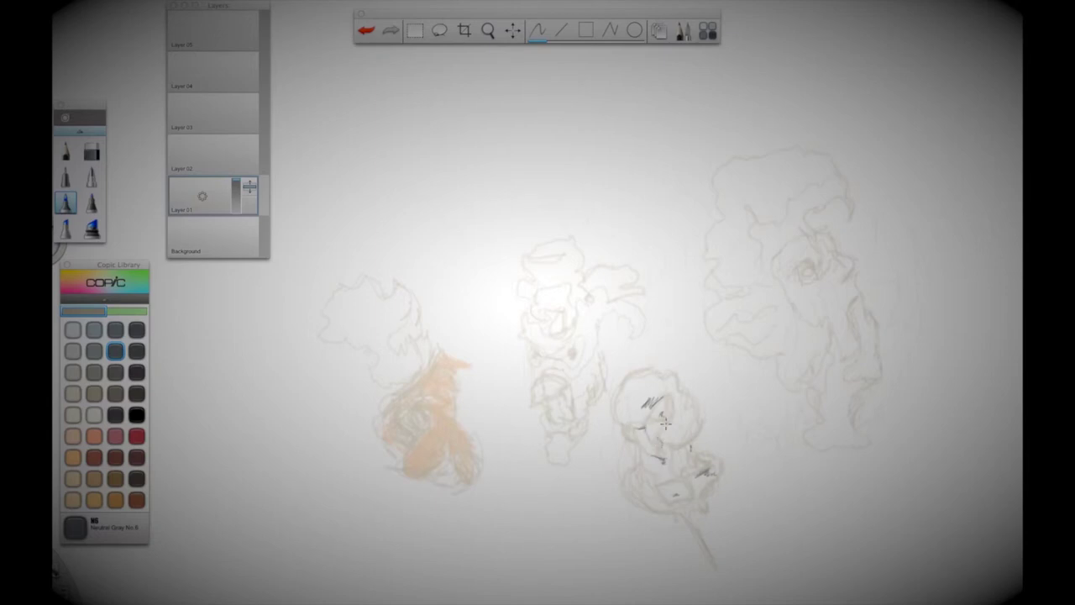
key(super+z)
key(super+z)
key(super+z)
drag(625, 398, 623, 403)
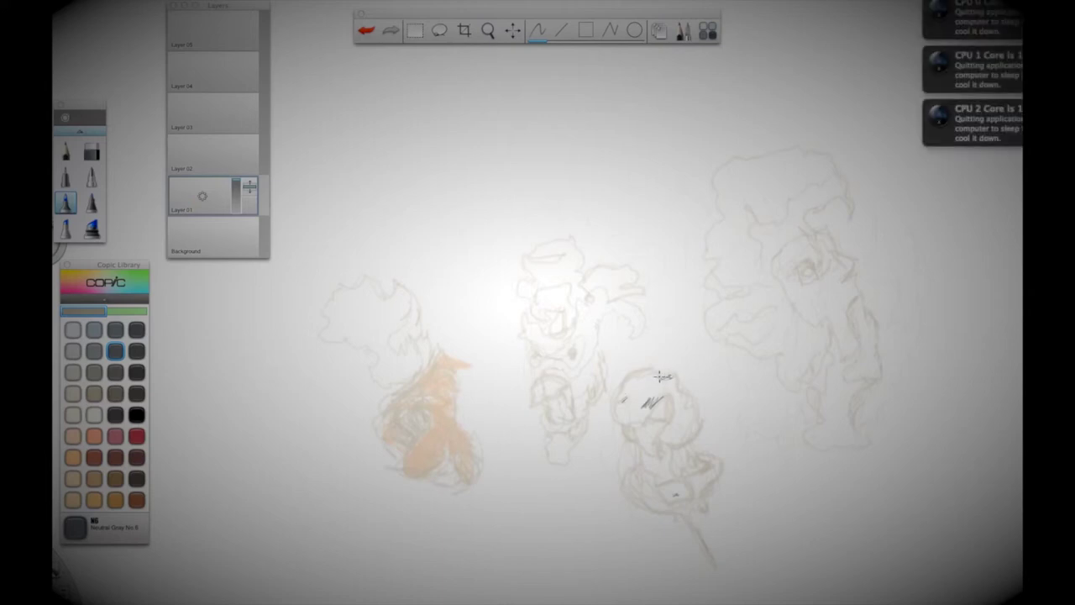
key(super+z)
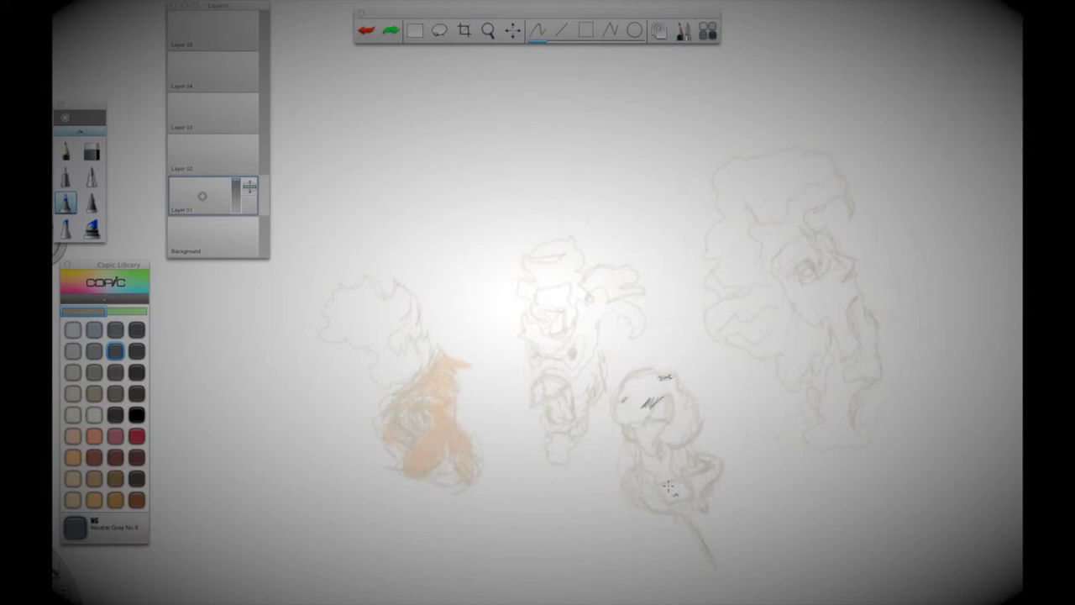
Choose E44 Clay, dab it on the large figure's bushy hair, and undo the dab
click(115, 478)
click(758, 177)
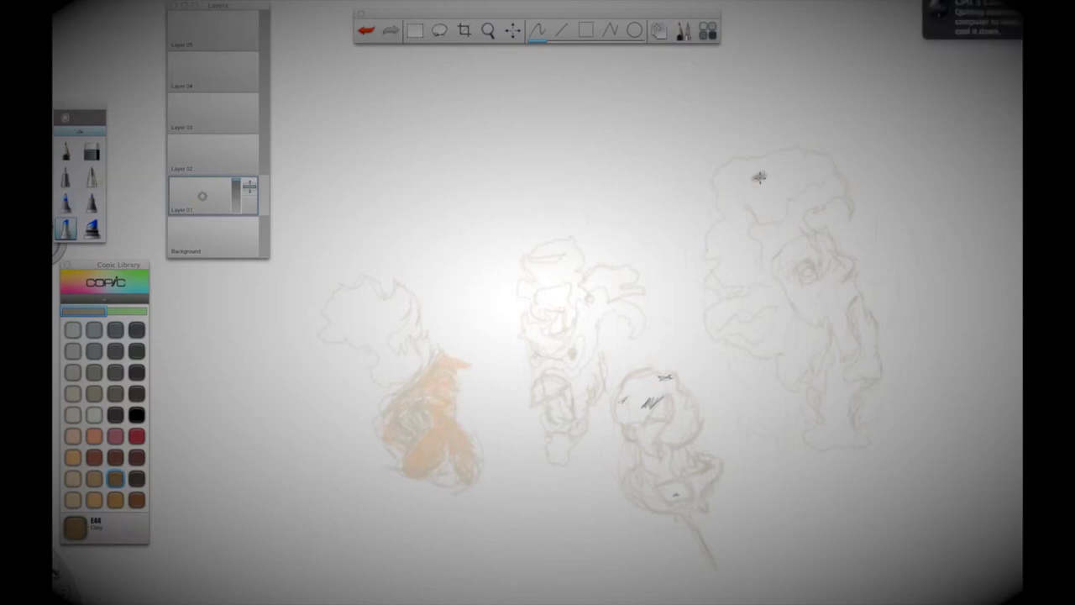
mouse_move(250, 193)
mouse_down()
mouse_move(236, 202)
mouse_move(241, 163)
mouse_up()
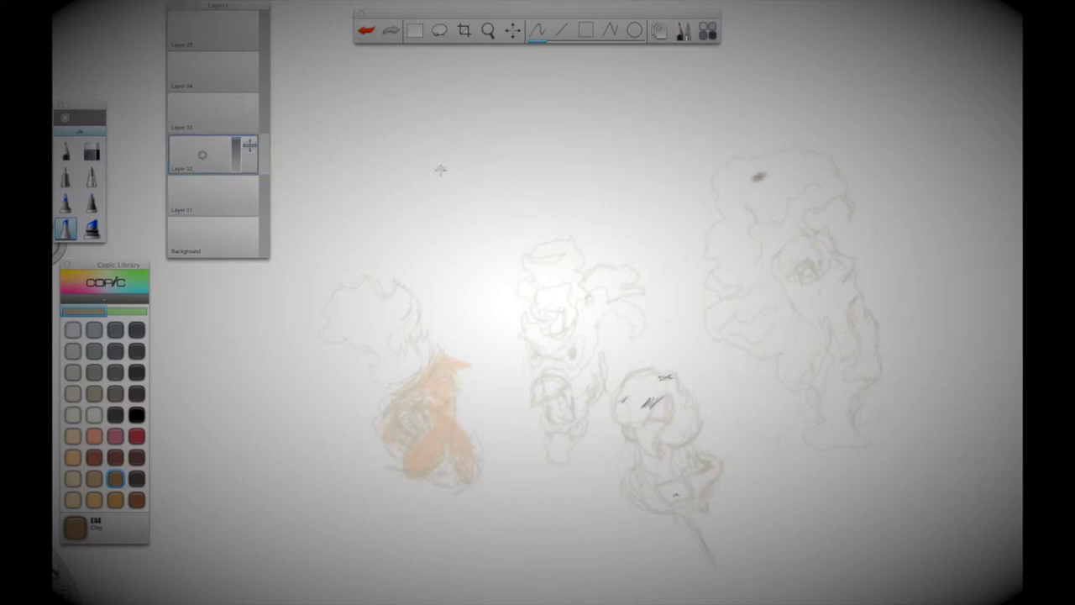
key(super+z)
key(super+z)
key(super+z)
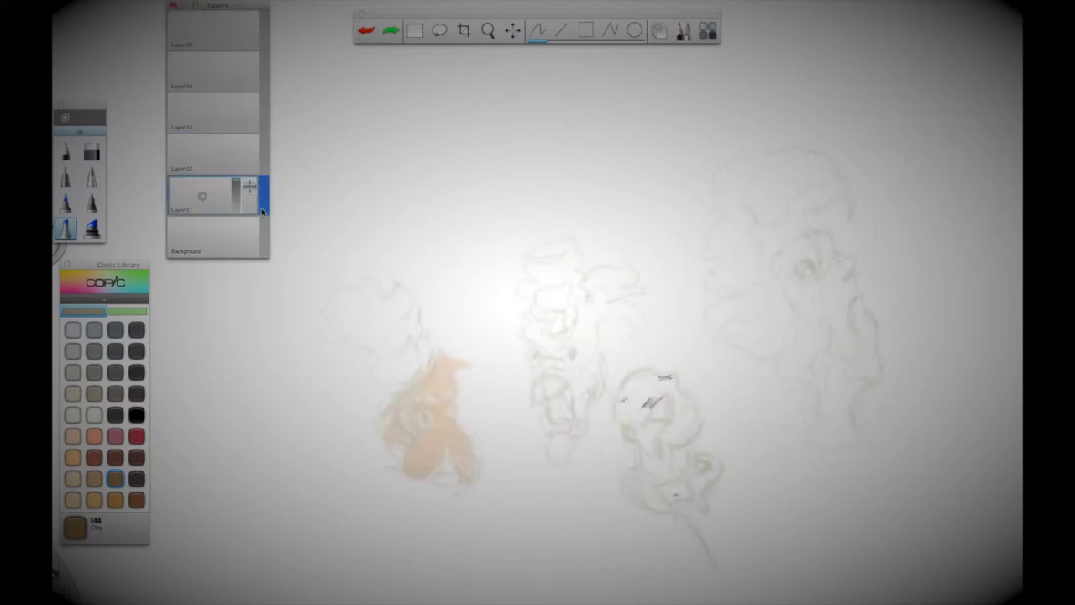
Try shading the large figure's hair in E44 Clay on the second layer above the background
click(240, 150)
mouse_move(760, 178)
mouse_down()
mouse_move(805, 172)
mouse_move(780, 161)
mouse_move(796, 153)
mouse_move(802, 162)
mouse_move(780, 192)
mouse_move(792, 192)
mouse_move(767, 183)
mouse_move(741, 193)
mouse_move(783, 156)
mouse_up()
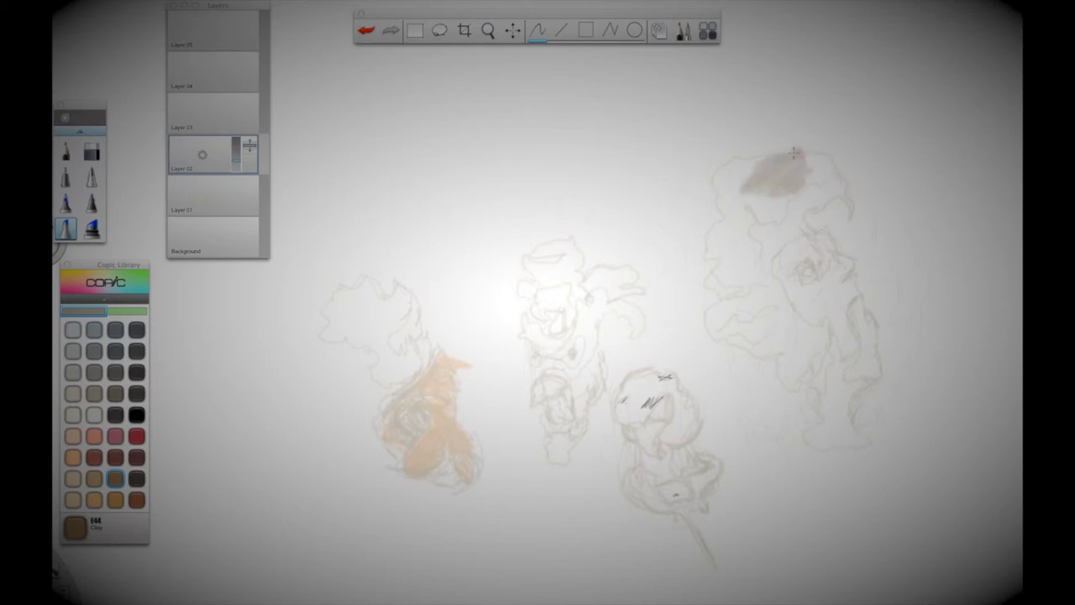
key(ctrl+z)
key(ctrl+z)
key(ctrl+z)
Switch to the third layer above the background and place an E44 Clay dab on the orange-colored figure
click(193, 159)
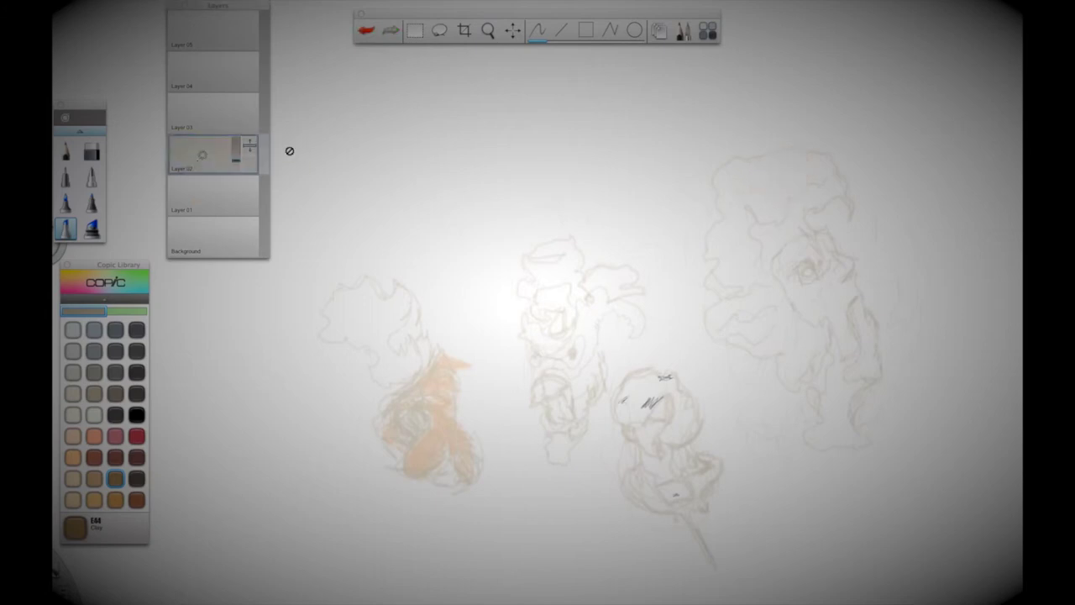
click(224, 160)
click(216, 158)
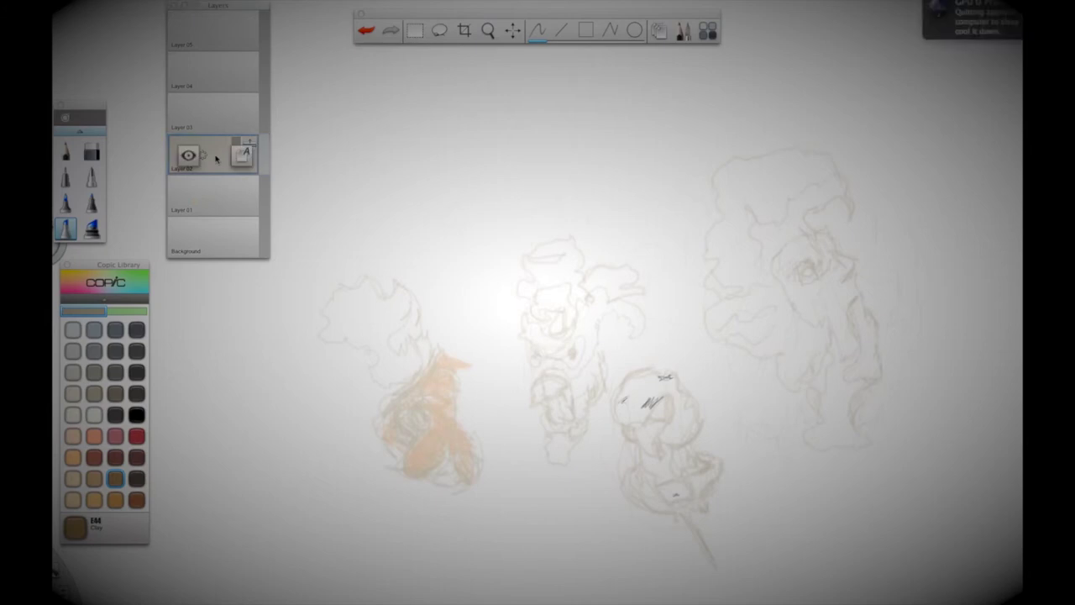
click(227, 119)
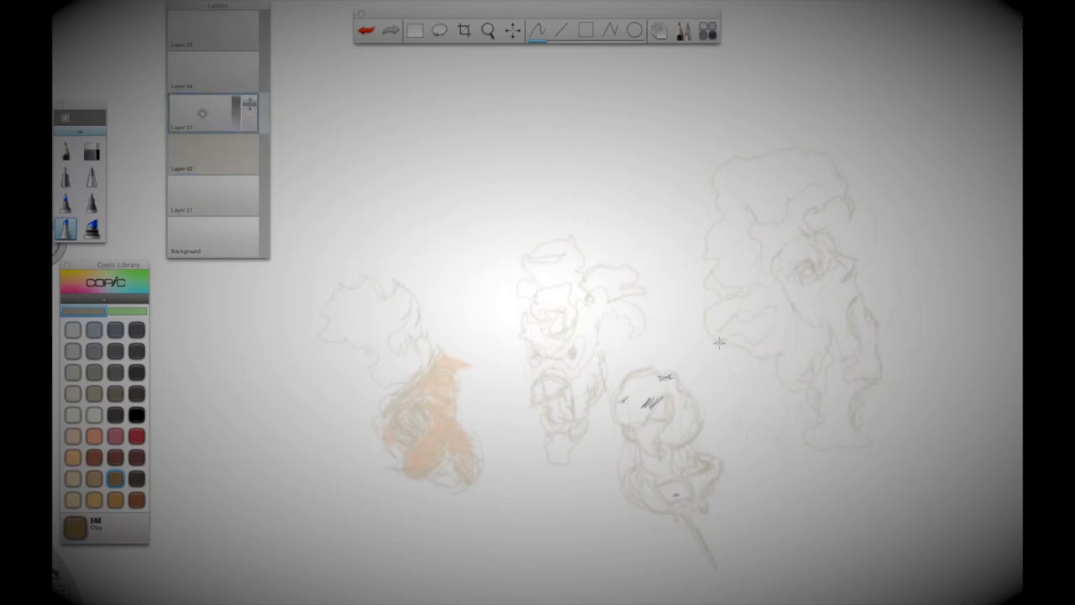
click(416, 401)
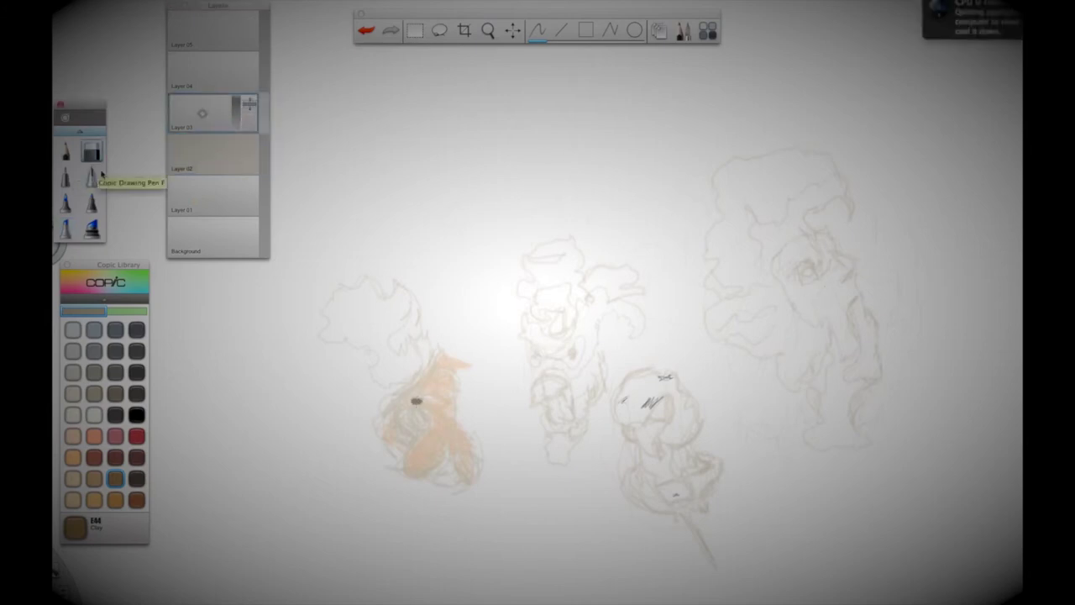
Erase the orange-colored and slender central figures from the lowest sketch layer, adjusting the eraser size as needed
click(240, 204)
drag(419, 349, 432, 470)
double_click(92, 152)
drag(96, 148, 164, 147)
mouse_move(393, 286)
mouse_down()
mouse_move(470, 454)
mouse_move(562, 411)
mouse_move(571, 285)
mouse_move(638, 320)
mouse_move(628, 334)
mouse_up()
key(super+z)
mouse_move(393, 294)
mouse_down()
mouse_move(420, 440)
mouse_move(529, 434)
mouse_up()
drag(165, 147, 137, 147)
mouse_move(580, 410)
mouse_down()
mouse_move(571, 385)
mouse_move(589, 380)
mouse_move(550, 343)
mouse_move(531, 258)
mouse_move(612, 306)
mouse_move(646, 300)
mouse_up()
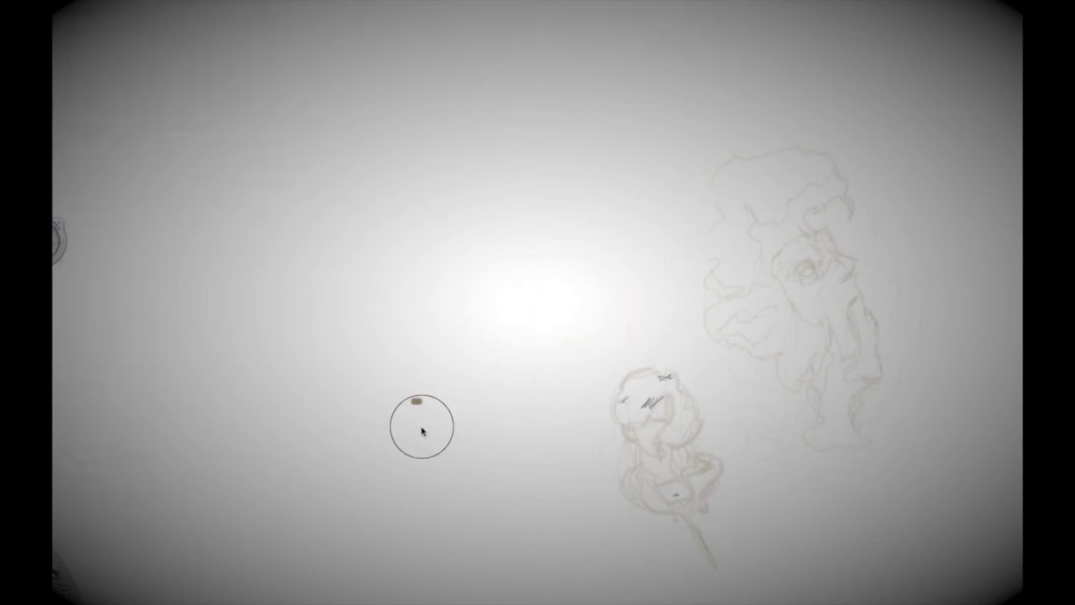
Darken the large bushy-haired figure's hair edge, face, arm and leg contours in E44 Clay with the Super Brush Nib
click(65, 202)
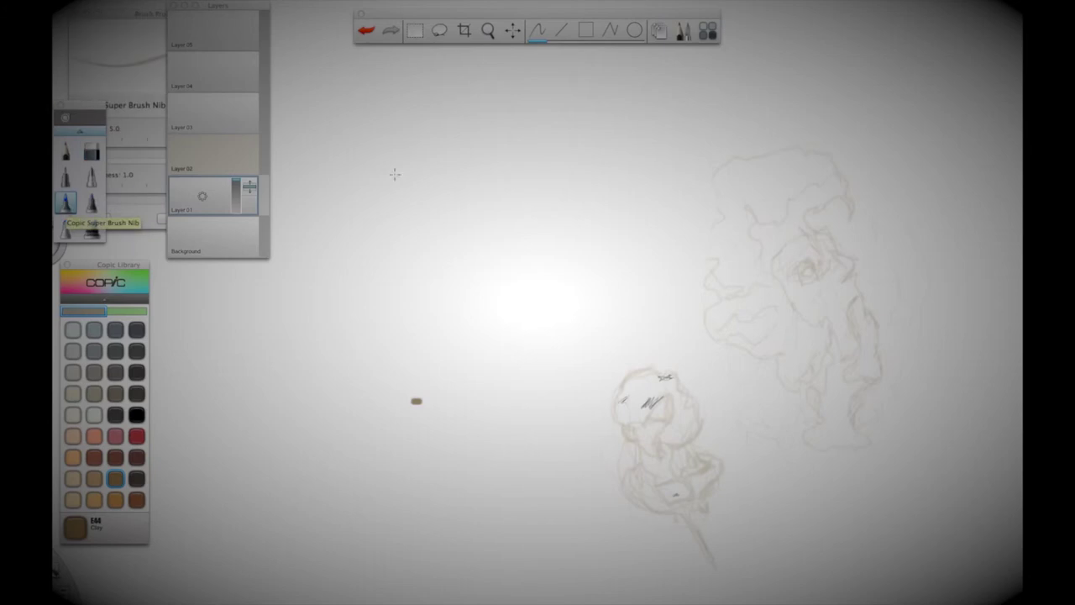
mouse_move(713, 227)
mouse_down()
mouse_move(702, 252)
mouse_move(729, 256)
mouse_move(718, 217)
mouse_up()
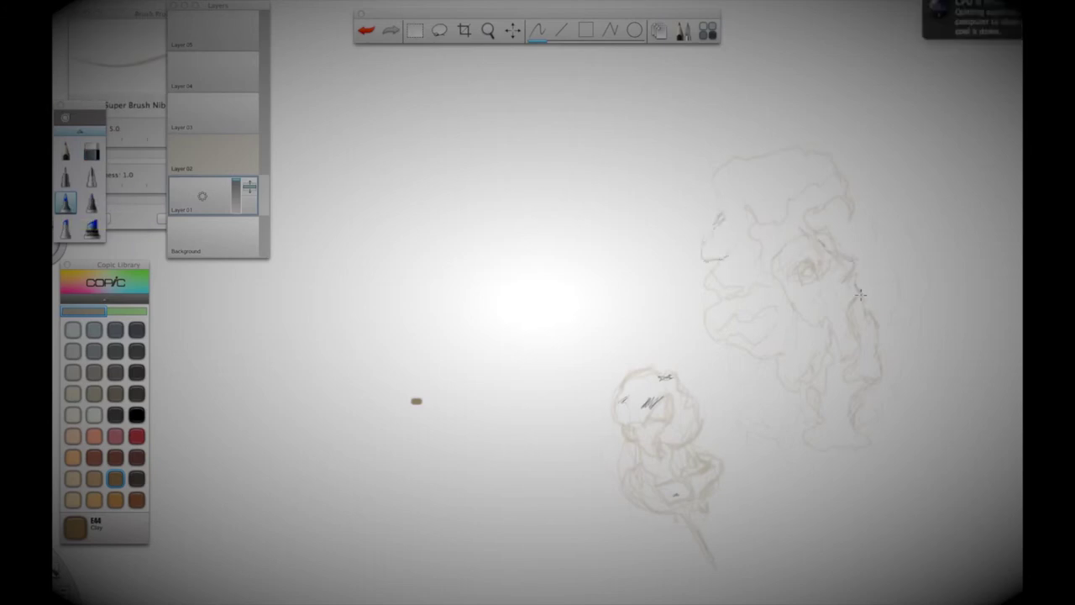
drag(846, 359, 825, 320)
drag(777, 256, 770, 278)
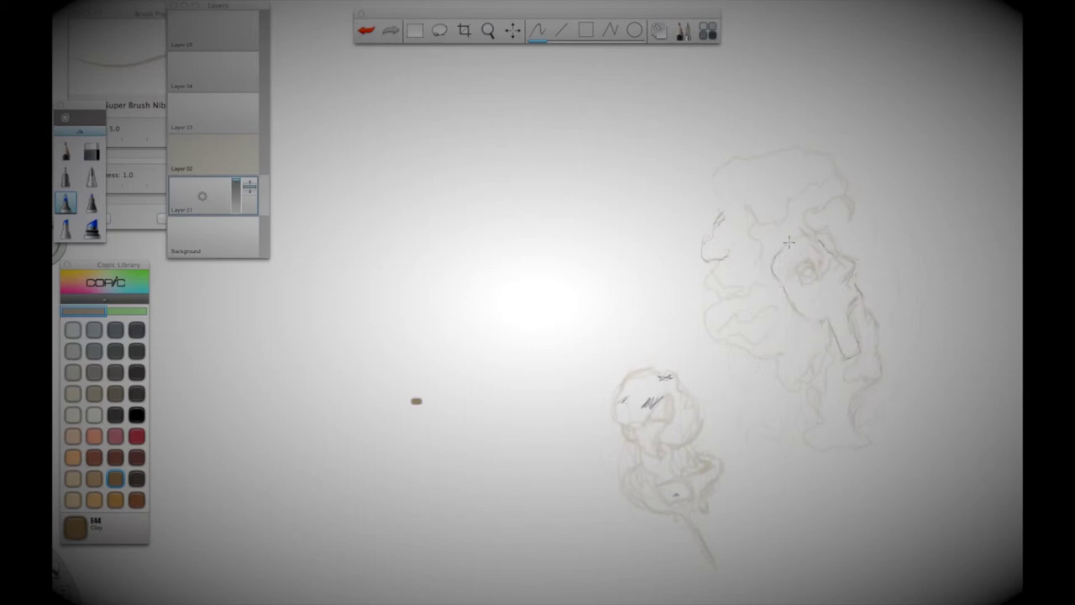
mouse_move(860, 307)
mouse_down()
mouse_move(884, 379)
mouse_move(875, 334)
mouse_move(882, 379)
mouse_move(848, 361)
mouse_up()
drag(861, 439, 873, 454)
drag(662, 398, 652, 415)
key(ctrl+z)
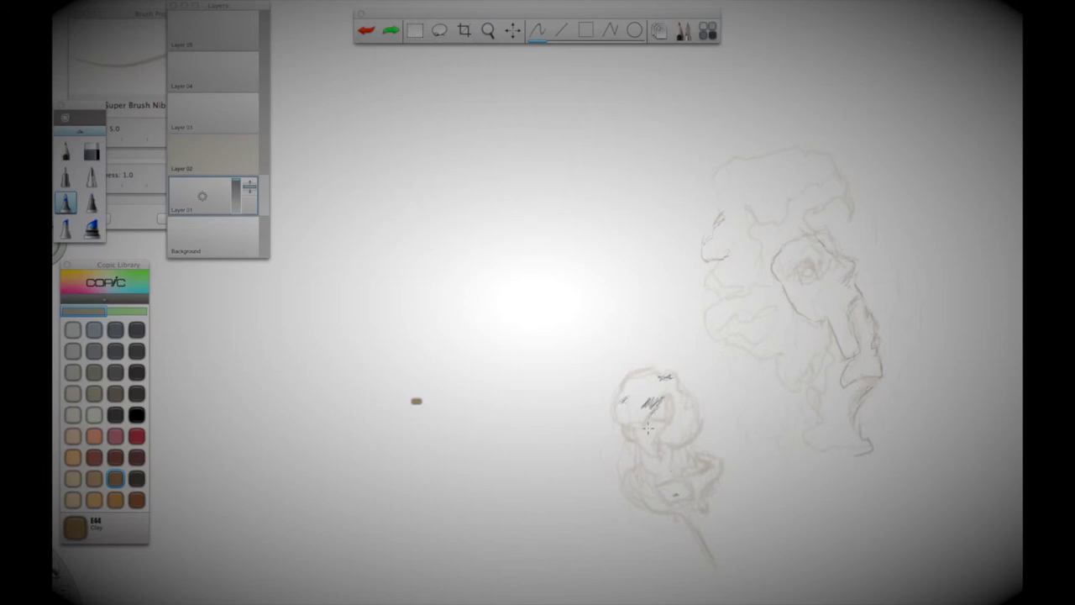
Rough in a tilted head in E44 Clay in the empty area at the canvas's upper left
drag(453, 128, 445, 132)
mouse_move(470, 190)
mouse_down()
mouse_move(455, 153)
mouse_move(451, 215)
mouse_move(403, 192)
mouse_move(444, 233)
mouse_up()
drag(443, 151, 451, 157)
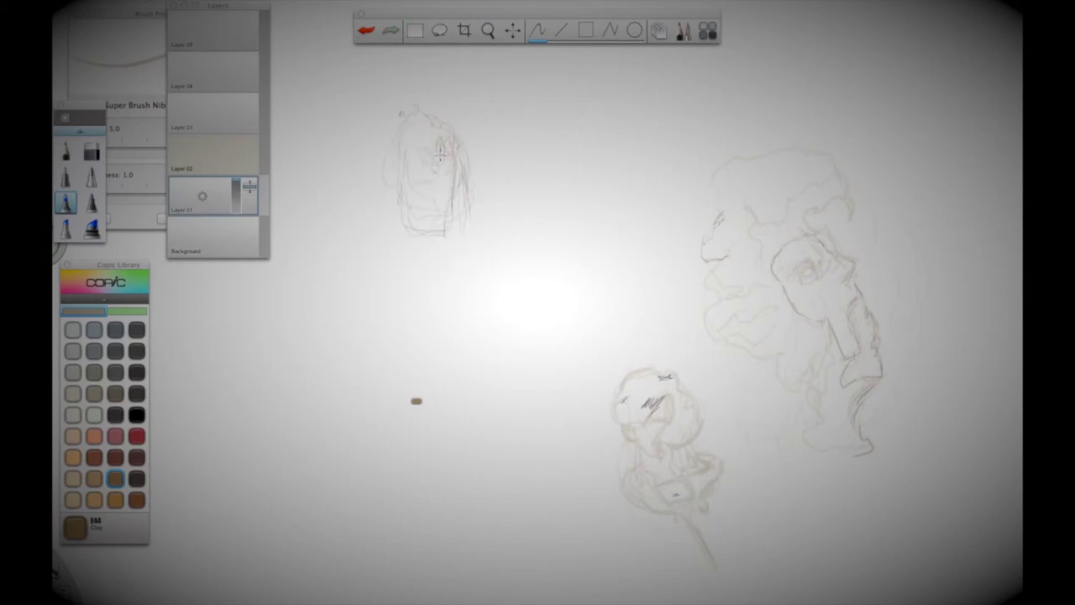
drag(483, 195, 445, 234)
drag(503, 190, 440, 271)
drag(454, 202, 415, 244)
Define the tilted head's rounded cranium, circular eyes, boxy jaw and narrow neck with heavier E44 Clay outlines
mouse_move(476, 183)
mouse_down()
mouse_move(426, 232)
mouse_move(509, 201)
mouse_move(435, 285)
mouse_move(491, 242)
mouse_move(469, 296)
mouse_move(518, 220)
mouse_move(512, 273)
mouse_move(471, 290)
mouse_move(525, 244)
mouse_move(493, 191)
mouse_move(477, 133)
mouse_move(383, 134)
mouse_move(395, 210)
mouse_move(392, 168)
mouse_move(453, 139)
mouse_move(503, 162)
mouse_up()
mouse_move(500, 210)
mouse_down()
mouse_move(486, 277)
mouse_move(444, 260)
mouse_move(488, 333)
mouse_move(440, 327)
mouse_move(472, 263)
mouse_move(520, 273)
mouse_move(448, 250)
mouse_move(513, 217)
mouse_move(451, 208)
mouse_move(462, 191)
mouse_move(444, 202)
mouse_move(457, 195)
mouse_move(471, 216)
mouse_move(507, 174)
mouse_move(512, 198)
mouse_move(491, 215)
mouse_move(512, 213)
mouse_move(452, 243)
mouse_move(455, 267)
mouse_move(420, 243)
mouse_move(407, 144)
mouse_move(437, 144)
mouse_move(391, 193)
mouse_move(406, 162)
mouse_move(427, 243)
mouse_move(418, 147)
mouse_move(483, 136)
mouse_move(496, 161)
mouse_up()
drag(403, 150, 409, 224)
mouse_move(494, 163)
mouse_down()
mouse_move(504, 180)
mouse_move(454, 212)
mouse_move(458, 255)
mouse_move(487, 280)
mouse_move(523, 281)
mouse_move(519, 242)
mouse_move(472, 329)
mouse_move(498, 332)
mouse_move(445, 277)
mouse_move(463, 239)
mouse_move(453, 279)
mouse_up()
mouse_move(429, 224)
mouse_down()
mouse_move(407, 235)
mouse_move(401, 197)
mouse_up()
mouse_move(434, 150)
mouse_down()
mouse_move(408, 156)
mouse_move(396, 224)
mouse_move(455, 261)
mouse_up()
mouse_move(470, 188)
mouse_down()
mouse_move(459, 213)
mouse_move(482, 198)
mouse_up()
drag(486, 246, 481, 260)
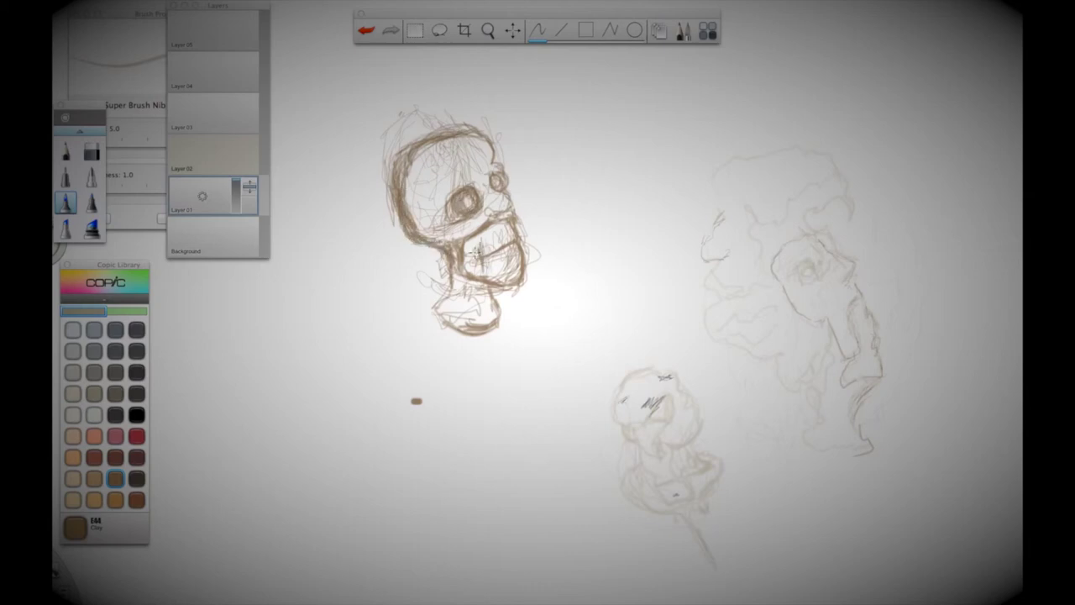
Add a headband with dark round ornaments to the tilted head and reinforce its face and jaw contours
mouse_move(496, 126)
mouse_down()
mouse_move(467, 122)
mouse_move(502, 135)
mouse_move(479, 114)
mouse_move(494, 133)
mouse_move(472, 123)
mouse_move(494, 121)
mouse_move(499, 139)
mouse_move(451, 147)
mouse_move(435, 165)
mouse_move(457, 169)
mouse_move(472, 148)
mouse_move(463, 142)
mouse_move(439, 175)
mouse_move(418, 171)
mouse_move(411, 212)
mouse_up()
mouse_move(491, 153)
mouse_down()
mouse_move(506, 193)
mouse_move(492, 216)
mouse_move(519, 226)
mouse_move(529, 271)
mouse_move(515, 289)
mouse_move(526, 286)
mouse_up()
drag(467, 240, 469, 256)
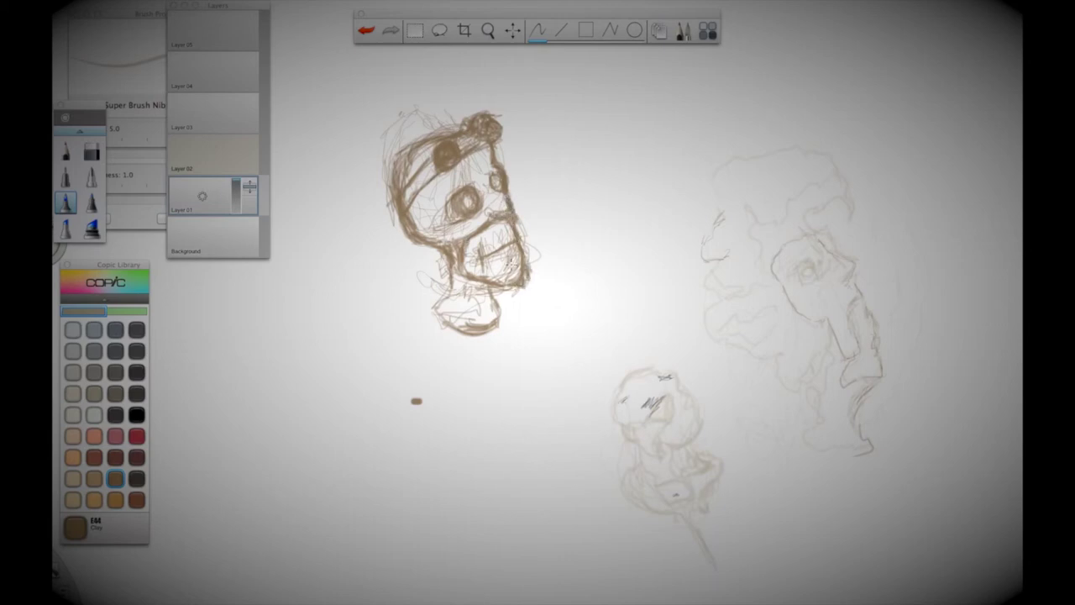
Shade the tilted head's neck, jaw and face lightly with N2 Neutral Gray
click(73, 350)
drag(440, 318, 472, 275)
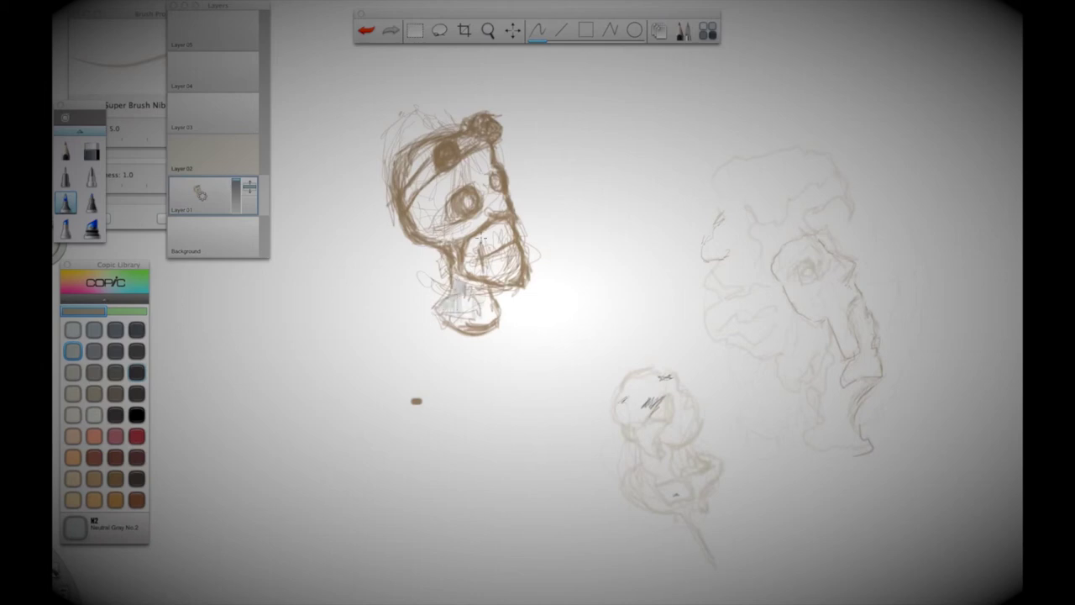
drag(474, 249, 526, 263)
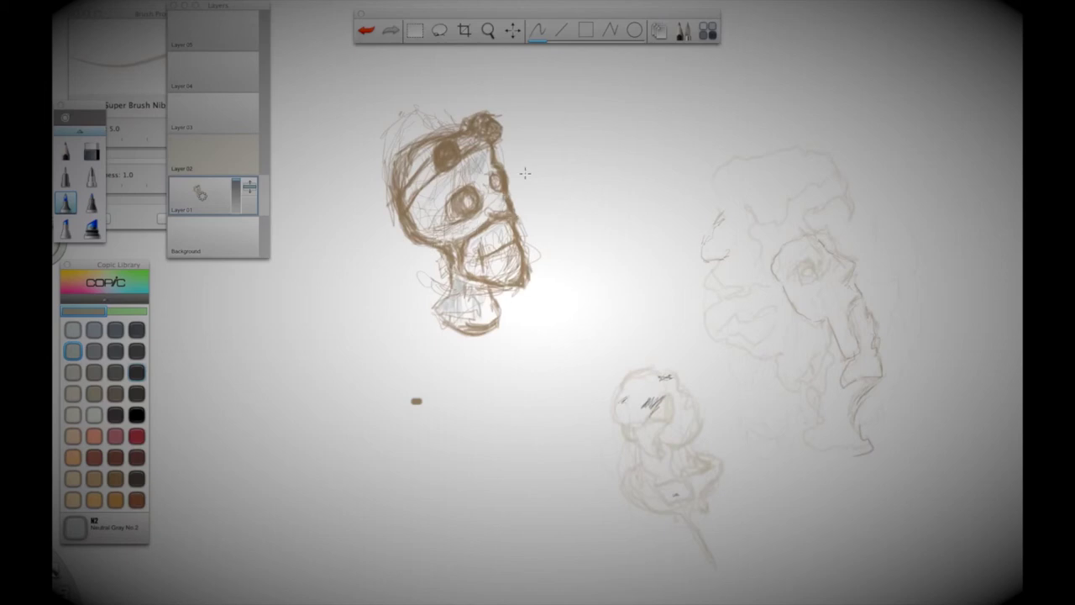
Sketch a small hunched creature in W4 Warm Gray below and to the left of the tilted head
click(95, 393)
mouse_move(309, 317)
mouse_down()
mouse_move(327, 341)
mouse_move(288, 348)
mouse_move(313, 324)
mouse_move(304, 362)
mouse_move(325, 375)
mouse_move(310, 363)
mouse_move(352, 359)
mouse_up()
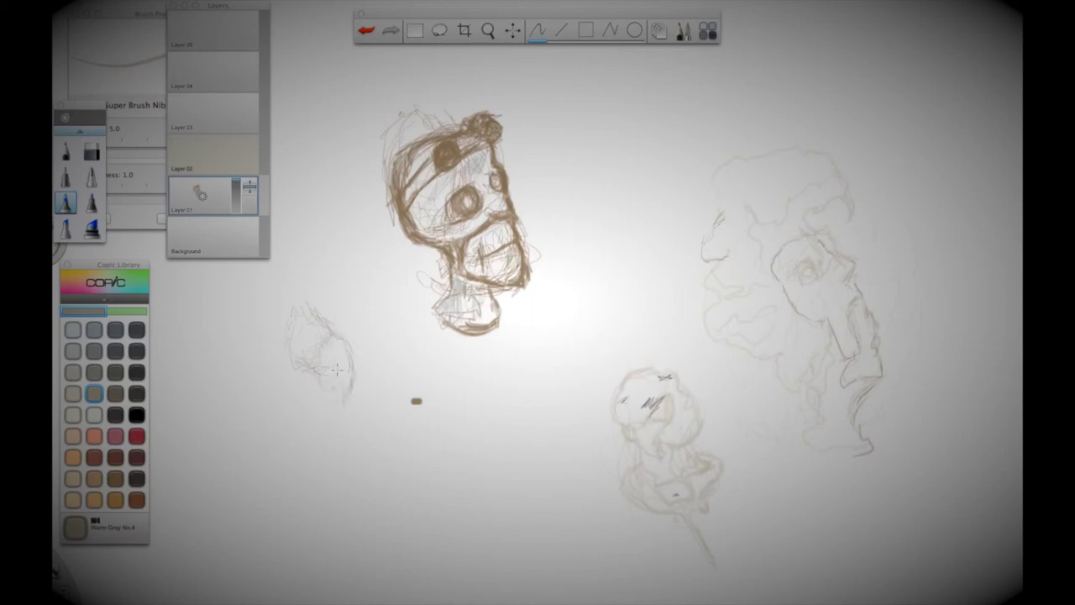
mouse_move(345, 379)
mouse_down()
mouse_move(294, 359)
mouse_move(333, 396)
mouse_move(340, 342)
mouse_move(320, 376)
mouse_move(326, 397)
mouse_move(354, 395)
mouse_up()
mouse_move(356, 351)
mouse_down()
mouse_move(380, 388)
mouse_move(351, 403)
mouse_move(355, 385)
mouse_move(388, 396)
mouse_move(382, 434)
mouse_up()
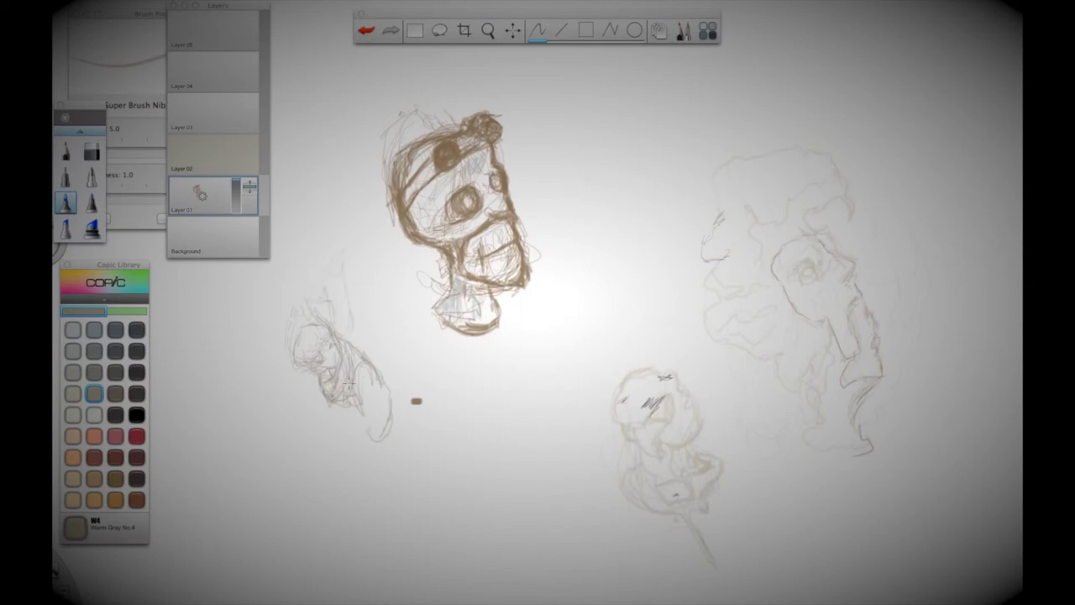
mouse_move(373, 364)
mouse_down()
mouse_move(386, 420)
mouse_move(323, 395)
mouse_move(343, 363)
mouse_up()
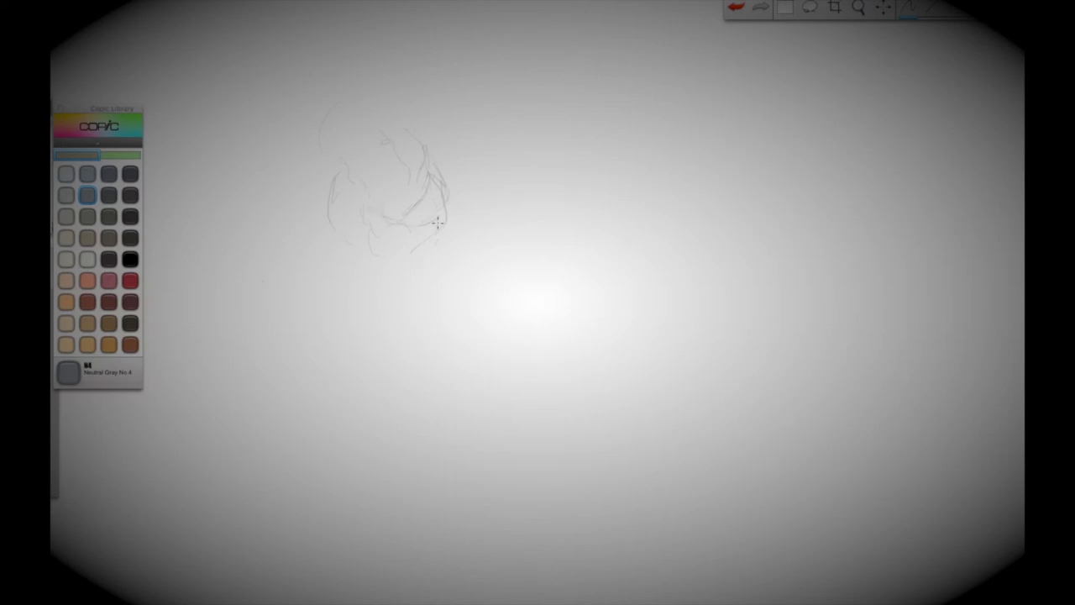
Sketch a face in profile with a round eye and a tall cone-shaped hat in N4 Neutral Gray
mouse_move(447, 206)
mouse_down()
mouse_move(421, 223)
mouse_move(404, 214)
mouse_move(428, 168)
mouse_move(417, 180)
mouse_move(424, 197)
mouse_move(415, 173)
mouse_move(438, 210)
mouse_up()
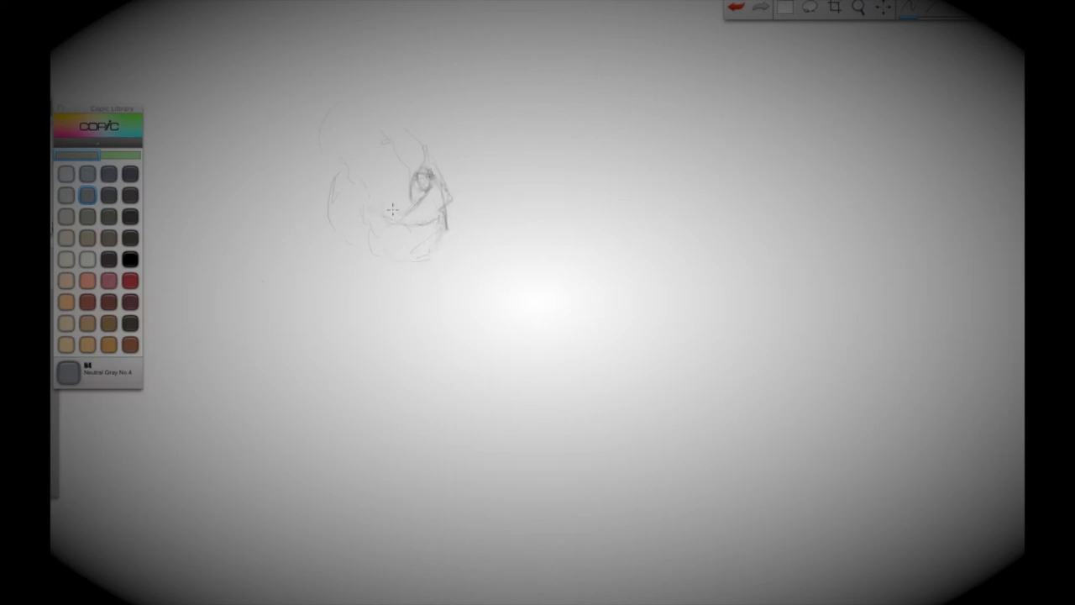
drag(416, 151, 428, 146)
mouse_move(370, 198)
mouse_down()
mouse_move(346, 165)
mouse_move(369, 119)
mouse_move(345, 122)
mouse_move(359, 119)
mouse_move(347, 132)
mouse_move(360, 178)
mouse_up()
drag(361, 113, 431, 158)
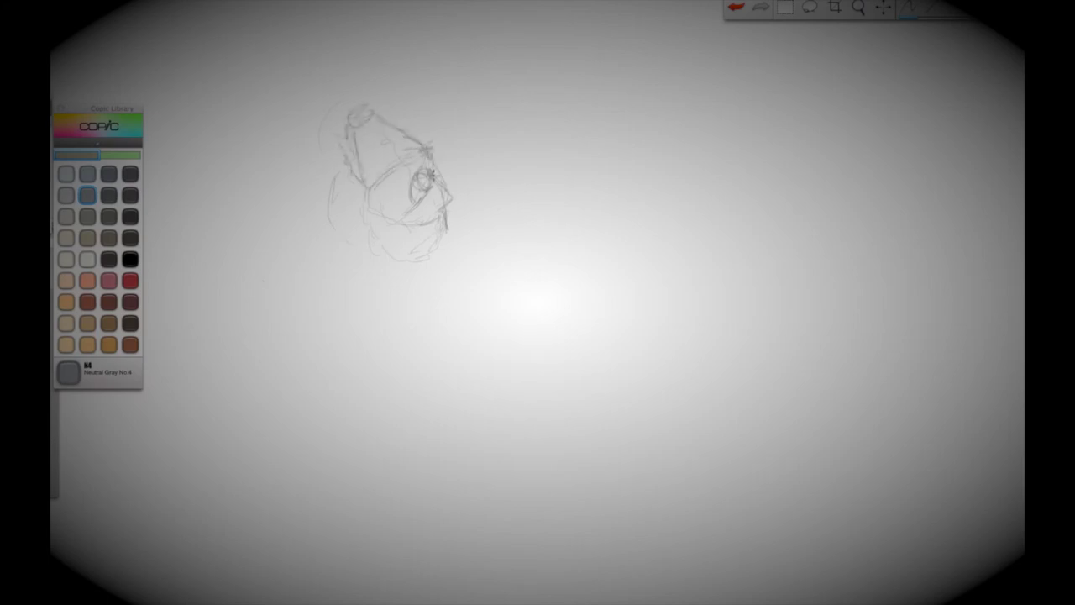
Add the wide mouth line, boxy hinged jaw and hat brim to the cone-hatted head
drag(386, 221, 450, 227)
mouse_move(385, 231)
mouse_down()
mouse_move(395, 244)
mouse_move(449, 244)
mouse_up()
drag(439, 222, 446, 243)
drag(409, 252, 449, 233)
drag(383, 226, 391, 235)
mouse_move(424, 234)
mouse_down()
mouse_move(437, 226)
mouse_move(424, 246)
mouse_up()
mouse_move(361, 179)
mouse_down()
mouse_move(346, 190)
mouse_move(380, 206)
mouse_up()
drag(425, 160, 435, 178)
mouse_move(353, 124)
mouse_down()
mouse_move(367, 109)
mouse_move(411, 144)
mouse_up()
Sketch the neck, narrow side-view torso and hanging upper arm below the cone-hatted head
mouse_move(374, 238)
mouse_down()
mouse_move(392, 261)
mouse_move(384, 264)
mouse_move(411, 266)
mouse_move(384, 276)
mouse_move(402, 295)
mouse_move(437, 290)
mouse_up()
drag(352, 243, 354, 328)
drag(394, 308, 394, 341)
drag(353, 247, 363, 311)
drag(356, 267, 389, 387)
drag(395, 294, 393, 350)
drag(393, 312, 391, 390)
drag(403, 306, 405, 333)
mouse_move(437, 294)
mouse_down()
mouse_move(446, 342)
mouse_move(415, 346)
mouse_up()
drag(442, 338, 444, 388)
drag(410, 344, 404, 380)
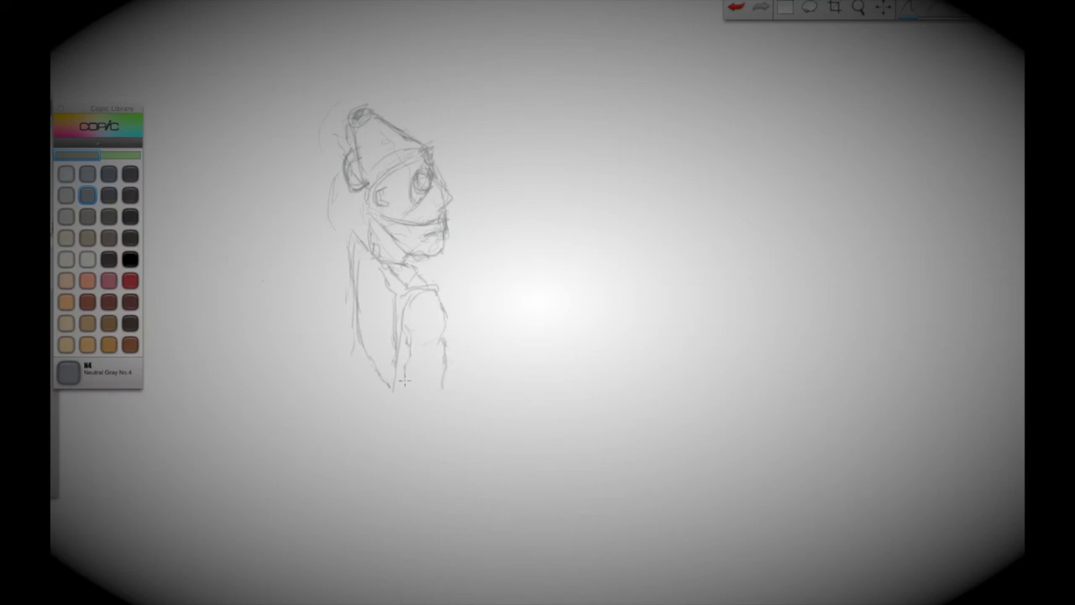
Define the figure's collar, back and waist, and extend a forearm forward with an open hand
mouse_move(379, 256)
mouse_down()
mouse_move(405, 290)
mouse_move(399, 336)
mouse_move(438, 287)
mouse_move(410, 294)
mouse_up()
mouse_move(372, 205)
mouse_down()
mouse_move(394, 241)
mouse_move(377, 241)
mouse_move(400, 265)
mouse_move(445, 235)
mouse_up()
drag(364, 385, 405, 401)
drag(412, 306, 405, 389)
mouse_move(357, 359)
mouse_down()
mouse_move(398, 399)
mouse_move(357, 391)
mouse_up()
mouse_move(366, 398)
mouse_down()
mouse_move(404, 438)
mouse_move(413, 386)
mouse_move(446, 349)
mouse_up()
drag(447, 313, 434, 361)
mouse_move(426, 397)
mouse_down()
mouse_move(414, 405)
mouse_move(466, 382)
mouse_move(448, 425)
mouse_move(507, 379)
mouse_move(545, 384)
mouse_move(515, 398)
mouse_up()
drag(515, 399, 536, 400)
mouse_move(542, 388)
mouse_down()
mouse_move(537, 412)
mouse_move(504, 420)
mouse_up()
mouse_move(504, 391)
mouse_down()
mouse_move(518, 375)
mouse_move(524, 383)
mouse_up()
Strengthen the upper arm and elbow, and rough in the hips and upper legs
mouse_move(437, 294)
mouse_down()
mouse_move(452, 343)
mouse_move(444, 385)
mouse_up()
mouse_move(402, 304)
mouse_down()
mouse_move(415, 392)
mouse_move(450, 420)
mouse_up()
drag(453, 378, 450, 427)
drag(354, 394, 366, 423)
mouse_move(371, 430)
mouse_down()
mouse_move(388, 453)
mouse_move(376, 527)
mouse_up()
drag(455, 442, 460, 502)
drag(402, 471, 432, 497)
Reinforce the brow, ear, cheek line and jaw of the figure's face with darker strokes
drag(429, 153, 441, 167)
mouse_move(374, 190)
mouse_down()
mouse_move(390, 204)
mouse_move(375, 200)
mouse_up()
drag(435, 157, 440, 178)
mouse_move(437, 168)
mouse_down()
mouse_move(454, 198)
mouse_move(443, 213)
mouse_move(400, 231)
mouse_move(383, 203)
mouse_move(432, 257)
mouse_move(410, 253)
mouse_up()
drag(382, 226, 406, 255)
drag(426, 255, 444, 251)
Add an angular hood-like shape behind the shoulders and darken the front arm's outer contour
drag(443, 301, 452, 402)
mouse_move(398, 294)
mouse_down()
mouse_move(396, 386)
mouse_move(355, 321)
mouse_up()
drag(346, 239, 334, 281)
drag(350, 326, 324, 294)
drag(356, 225, 373, 220)
drag(360, 228, 343, 277)
mouse_move(459, 341)
mouse_down()
mouse_move(467, 348)
mouse_move(452, 349)
mouse_move(453, 373)
mouse_up()
Sketch the near thigh and the segmented knee joints of both legs
drag(391, 450, 433, 508)
mouse_move(460, 472)
mouse_down()
mouse_move(468, 526)
mouse_move(423, 551)
mouse_up()
mouse_move(428, 514)
mouse_down()
mouse_move(467, 509)
mouse_move(465, 518)
mouse_up()
mouse_move(381, 487)
mouse_down()
mouse_move(413, 527)
mouse_move(390, 552)
mouse_move(412, 529)
mouse_up()
drag(396, 501, 403, 504)
mouse_move(381, 531)
mouse_down()
mouse_move(394, 536)
mouse_move(391, 509)
mouse_up()
mouse_move(385, 501)
mouse_down()
mouse_move(411, 514)
mouse_move(411, 536)
mouse_up()
drag(390, 459, 398, 470)
Round off the near thigh with heavier contours and extend the lower legs downward
drag(399, 468, 428, 506)
drag(414, 435, 447, 445)
drag(455, 450, 466, 456)
drag(405, 468, 444, 442)
drag(456, 447, 471, 514)
drag(464, 530, 454, 565)
mouse_move(470, 526)
mouse_down()
mouse_move(464, 570)
mouse_move(426, 588)
mouse_up()
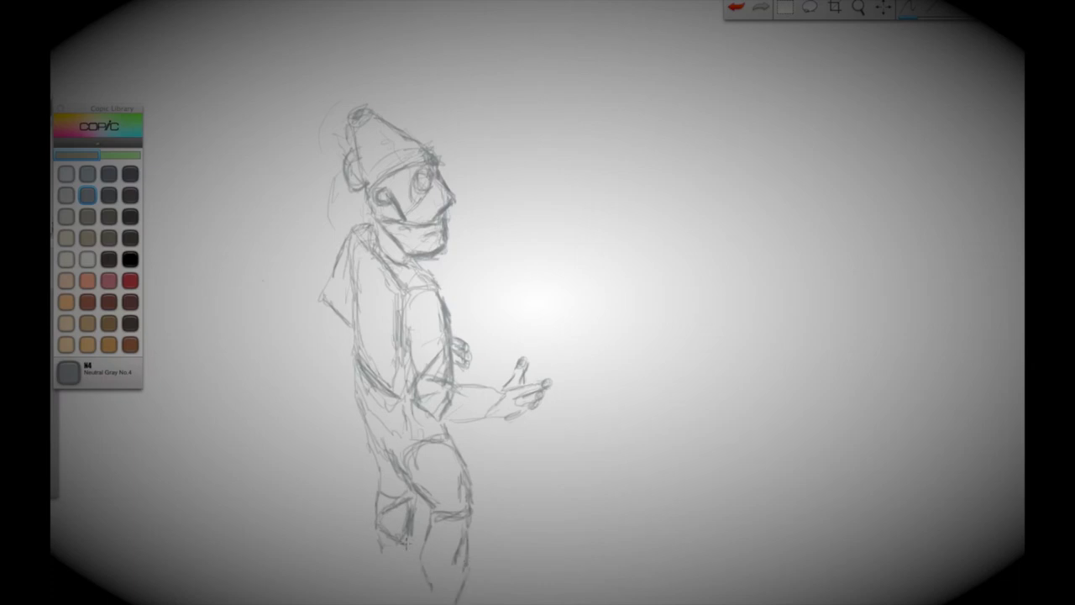
drag(431, 535, 425, 553)
drag(424, 561, 424, 598)
Outline the outstretched forearm and the underside of its hand with heavier strokes
drag(453, 421, 493, 418)
mouse_move(457, 385)
mouse_down()
mouse_move(489, 388)
mouse_move(489, 418)
mouse_up()
drag(434, 404, 470, 424)
drag(467, 425, 488, 420)
drag(522, 412, 509, 418)
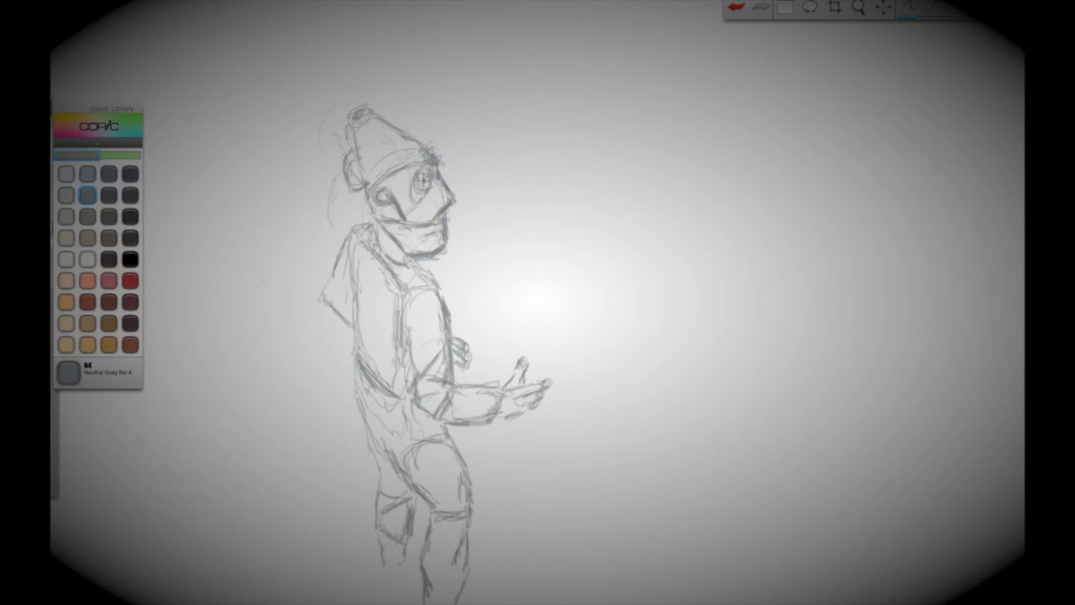
Add a pupil and darken the outlines of the face, jaw, cone hat and upper back
drag(416, 172, 412, 195)
drag(412, 183, 440, 220)
mouse_move(447, 208)
mouse_down()
mouse_move(450, 239)
mouse_move(418, 259)
mouse_up()
drag(378, 220, 406, 256)
drag(380, 193, 370, 220)
mouse_move(363, 127)
mouse_down()
mouse_move(354, 180)
mouse_move(371, 197)
mouse_up()
drag(378, 118, 440, 166)
mouse_move(359, 229)
mouse_down()
mouse_move(397, 280)
mouse_move(433, 290)
mouse_move(326, 288)
mouse_move(351, 322)
mouse_up()
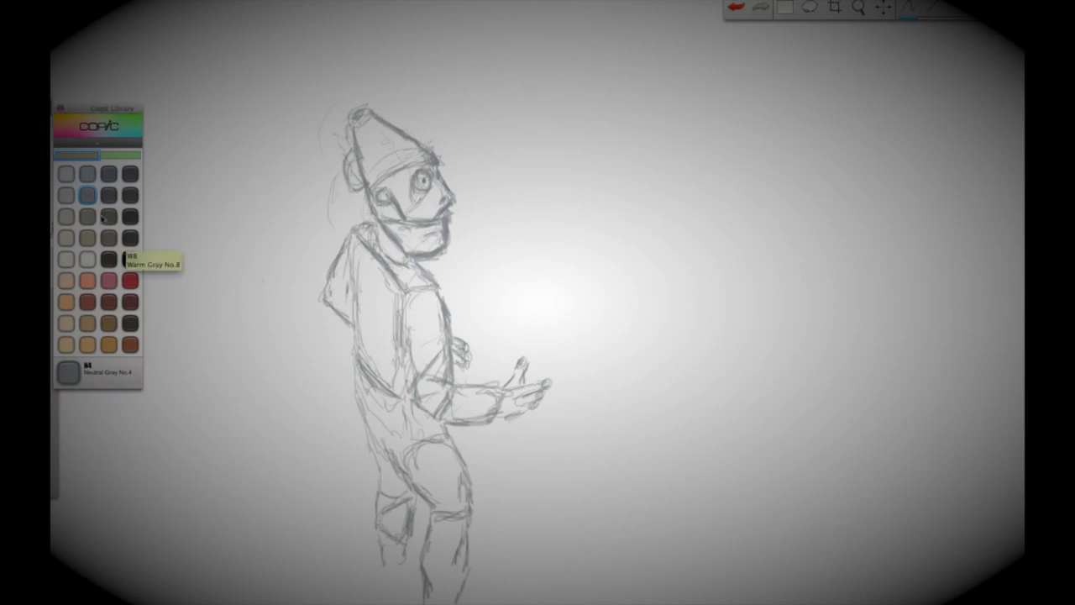
Tint the figure's torso, arm and cone hat with C2 Cool Gray
click(66, 173)
drag(365, 280, 385, 300)
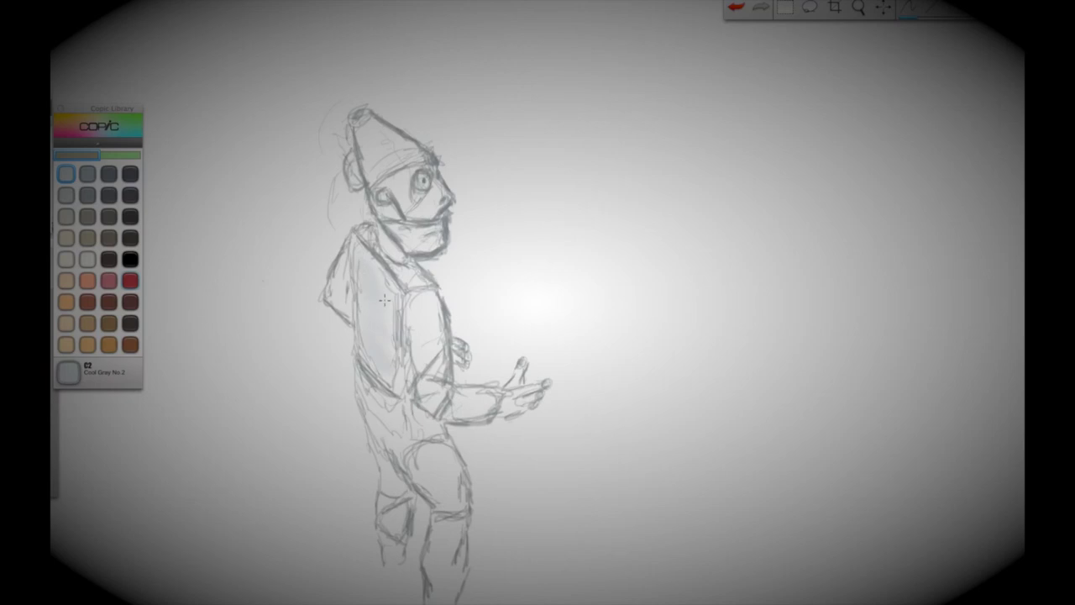
mouse_move(414, 336)
mouse_down()
mouse_move(424, 365)
mouse_move(411, 437)
mouse_move(387, 412)
mouse_move(428, 417)
mouse_move(439, 371)
mouse_move(477, 418)
mouse_up()
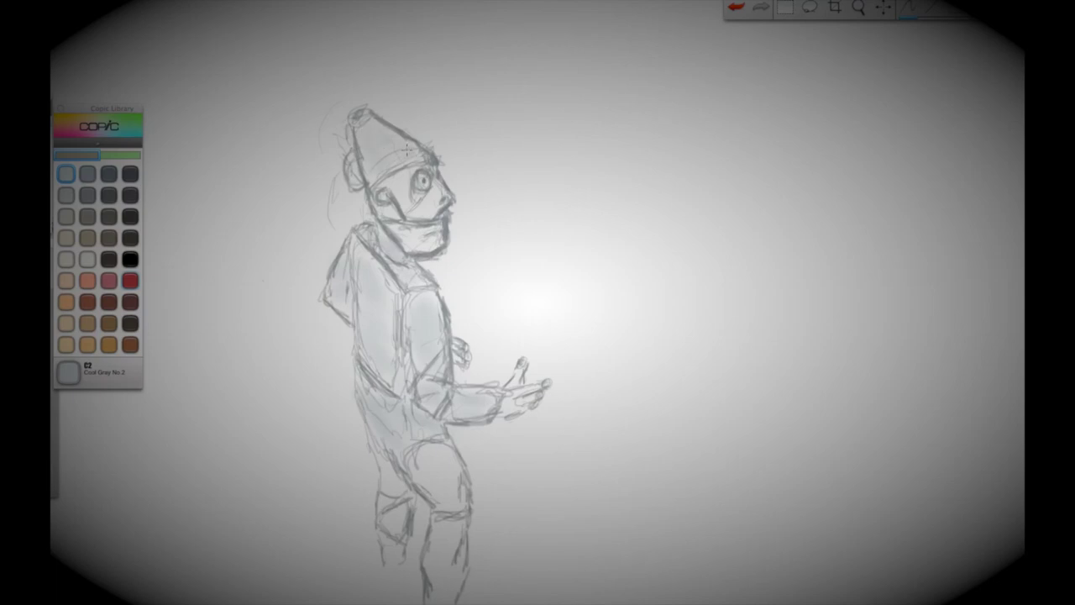
mouse_move(379, 162)
mouse_down()
mouse_move(381, 131)
mouse_move(398, 167)
mouse_up()
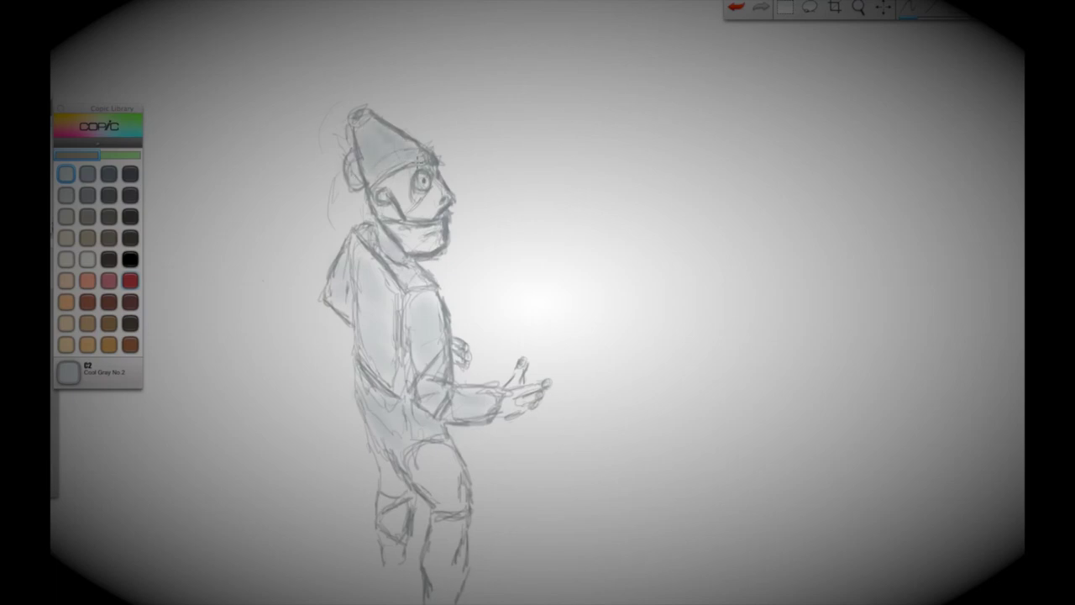
Continue the C2 Cool Gray tint over the collar, face and both legs
drag(377, 284, 383, 324)
drag(402, 271, 422, 283)
drag(368, 233, 385, 260)
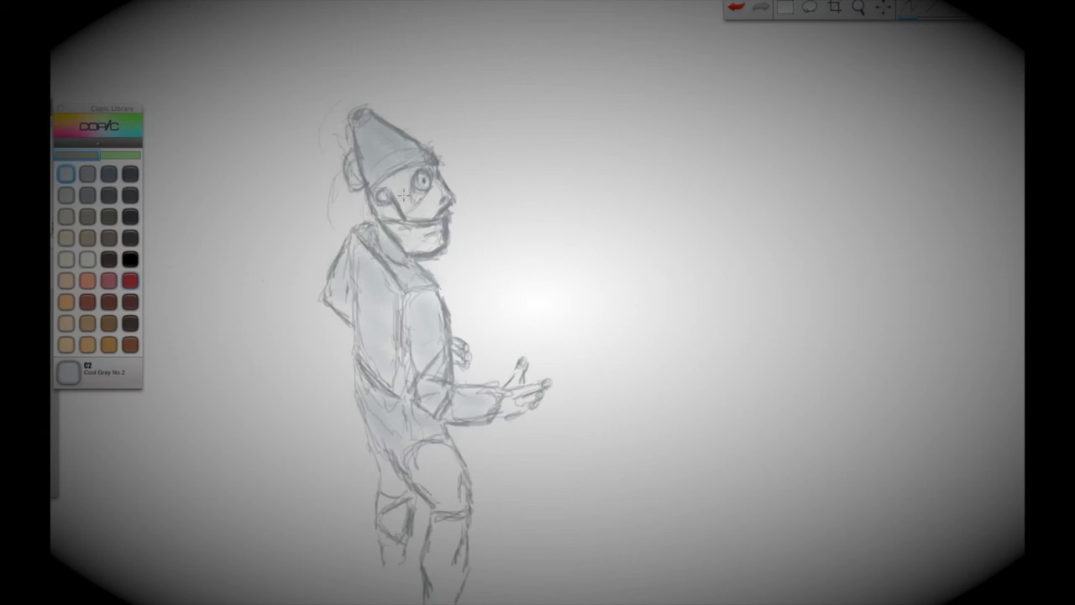
mouse_move(433, 211)
mouse_down()
mouse_move(438, 195)
mouse_move(431, 211)
mouse_up()
mouse_move(425, 455)
mouse_down()
mouse_move(444, 483)
mouse_move(435, 502)
mouse_move(456, 585)
mouse_up()
drag(394, 476, 380, 487)
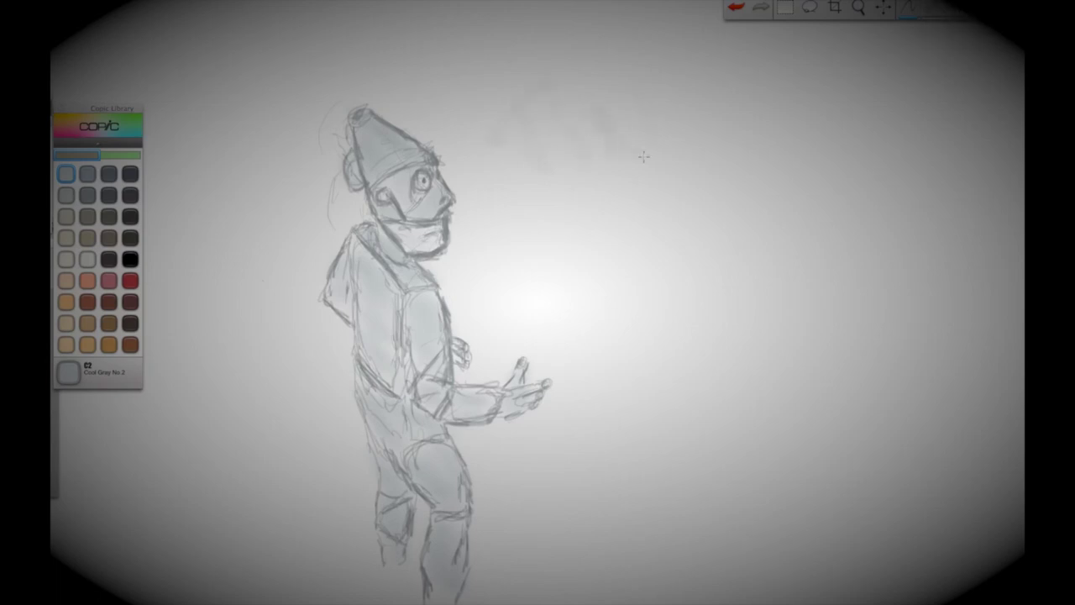
Letter the title "TIN MAN" on two lines beside the figure in 110 Special Black
click(130, 259)
drag(487, 136, 549, 66)
drag(516, 104, 550, 172)
drag(571, 126, 584, 153)
mouse_move(596, 106)
mouse_down()
mouse_move(654, 135)
mouse_move(633, 67)
mouse_up()
drag(582, 210, 609, 265)
mouse_move(620, 242)
mouse_down()
mouse_move(612, 175)
mouse_move(645, 256)
mouse_up()
drag(658, 241, 651, 179)
mouse_move(652, 217)
mouse_down()
mouse_move(677, 203)
mouse_move(699, 242)
mouse_up()
drag(678, 164, 722, 207)
mouse_move(680, 166)
mouse_down()
mouse_move(735, 184)
mouse_move(723, 125)
mouse_up()
click(724, 124)
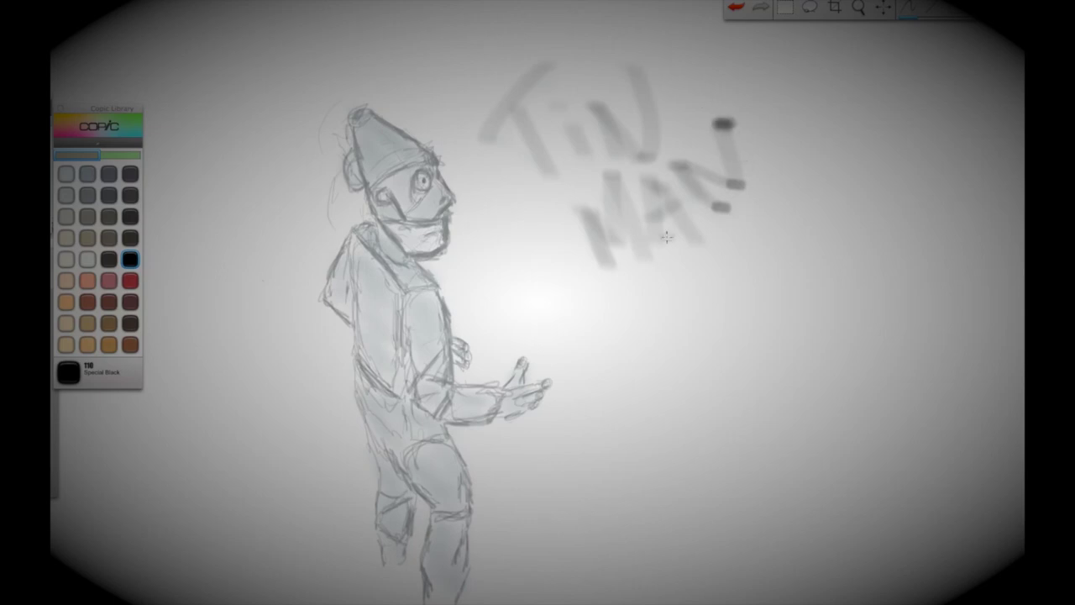
Shade the figure's hat, torso, joints, hands and knees with soft 110 Special Black strokes
mouse_move(370, 153)
mouse_down()
mouse_move(376, 169)
mouse_move(374, 159)
mouse_up()
drag(363, 270, 383, 343)
drag(420, 326, 440, 296)
drag(378, 231, 360, 224)
drag(326, 294, 355, 324)
mouse_move(456, 416)
mouse_down()
mouse_move(490, 416)
mouse_move(467, 418)
mouse_up()
mouse_move(398, 447)
mouse_down()
mouse_move(425, 489)
mouse_move(408, 499)
mouse_move(464, 518)
mouse_up()
drag(383, 532, 405, 546)
mouse_move(433, 412)
mouse_down()
mouse_move(448, 402)
mouse_move(447, 383)
mouse_up()
drag(427, 367, 445, 351)
drag(412, 301, 401, 395)
drag(360, 267, 357, 319)
mouse_move(512, 383)
mouse_down()
mouse_move(524, 364)
mouse_move(514, 394)
mouse_up()
drag(456, 343, 461, 348)
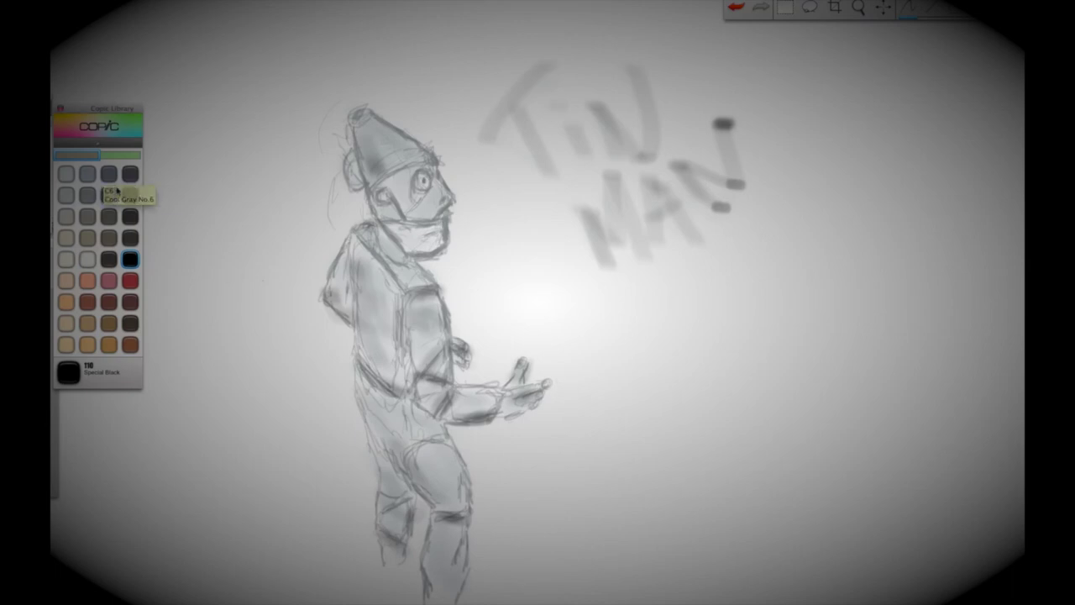
Paint a faint smoke puff above the cone hat in C0 Cool Gray, trying the Copic Medium Broad Nib at wetness 0.8
click(87, 259)
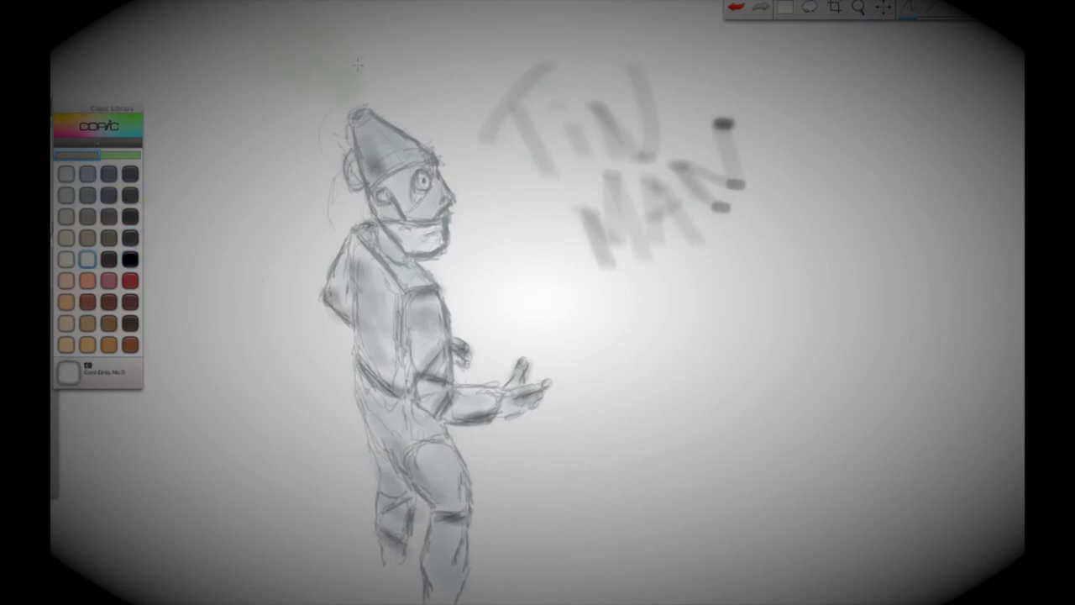
double_click(53, 225)
drag(113, 195, 181, 194)
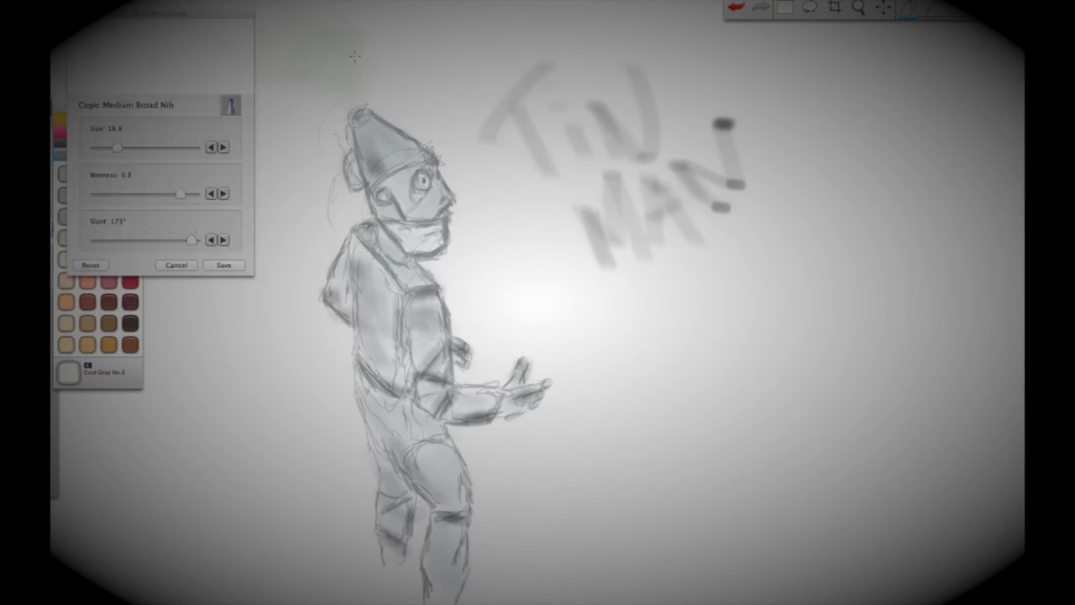
click(178, 264)
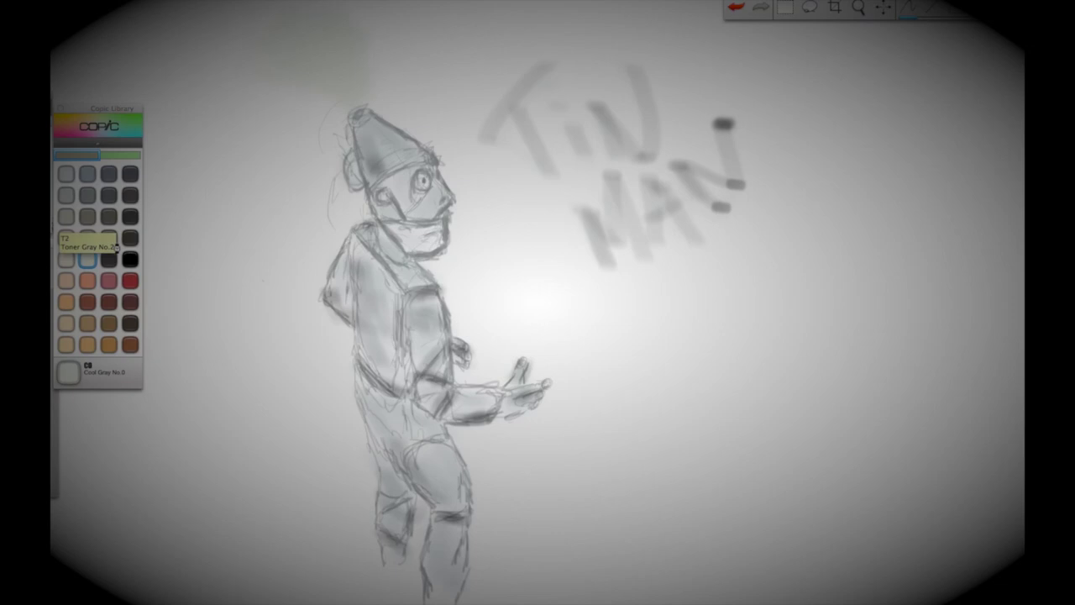
Outline the smoke cloud with curling lines and shade its dark patches in 110 Special Black
click(130, 258)
drag(315, 67, 352, 68)
mouse_move(341, 25)
mouse_down()
mouse_move(304, 81)
mouse_move(363, 59)
mouse_up()
drag(286, 38, 356, 58)
mouse_move(273, 61)
mouse_down()
mouse_move(307, 63)
mouse_move(279, 50)
mouse_move(335, 60)
mouse_move(360, 99)
mouse_up()
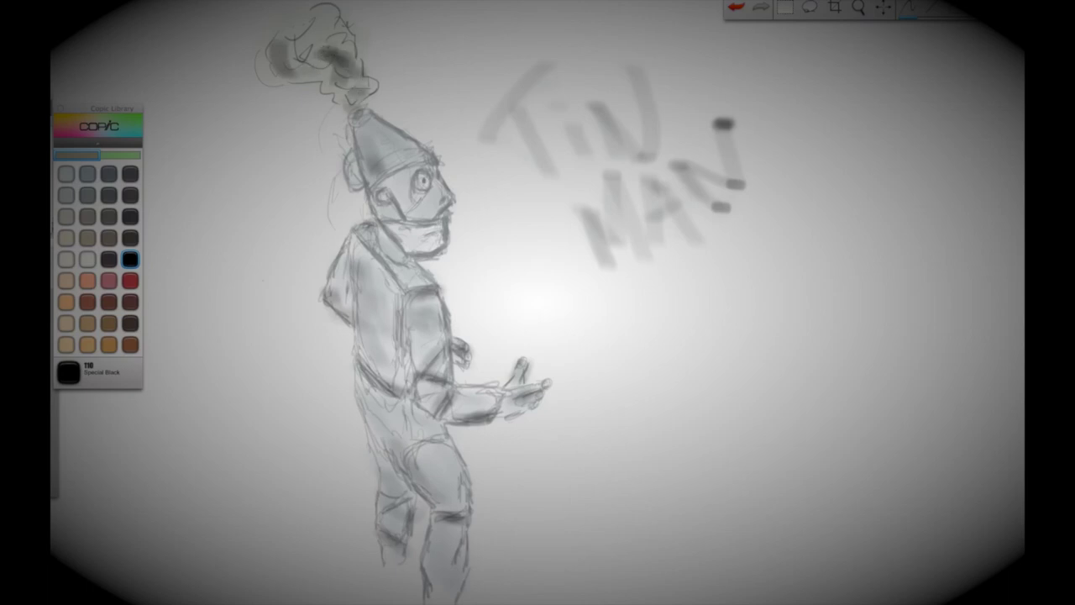
drag(332, 25, 269, 84)
click(66, 258)
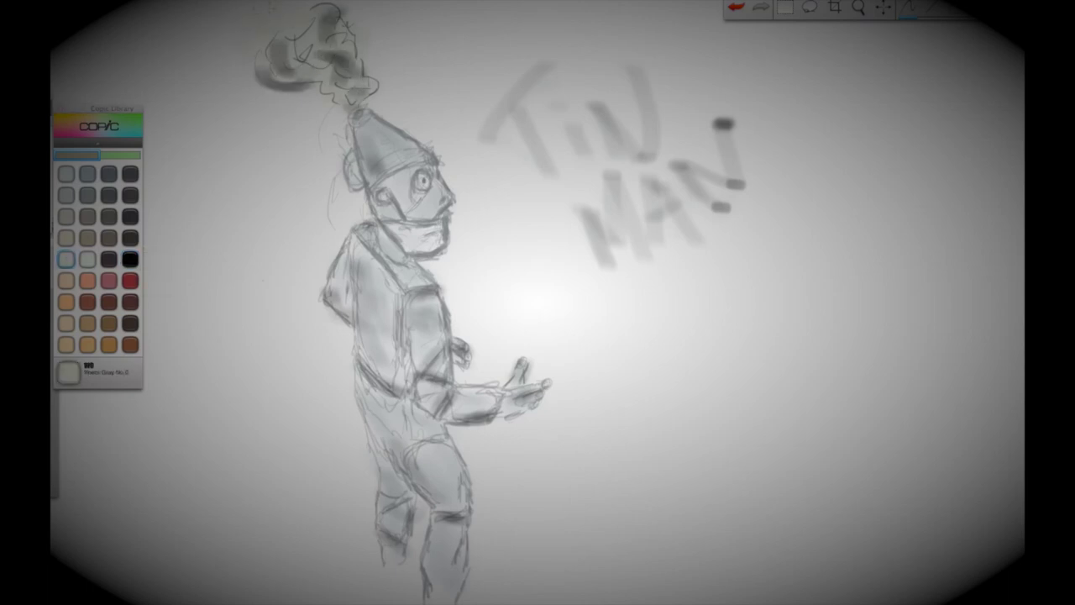
click(60, 110)
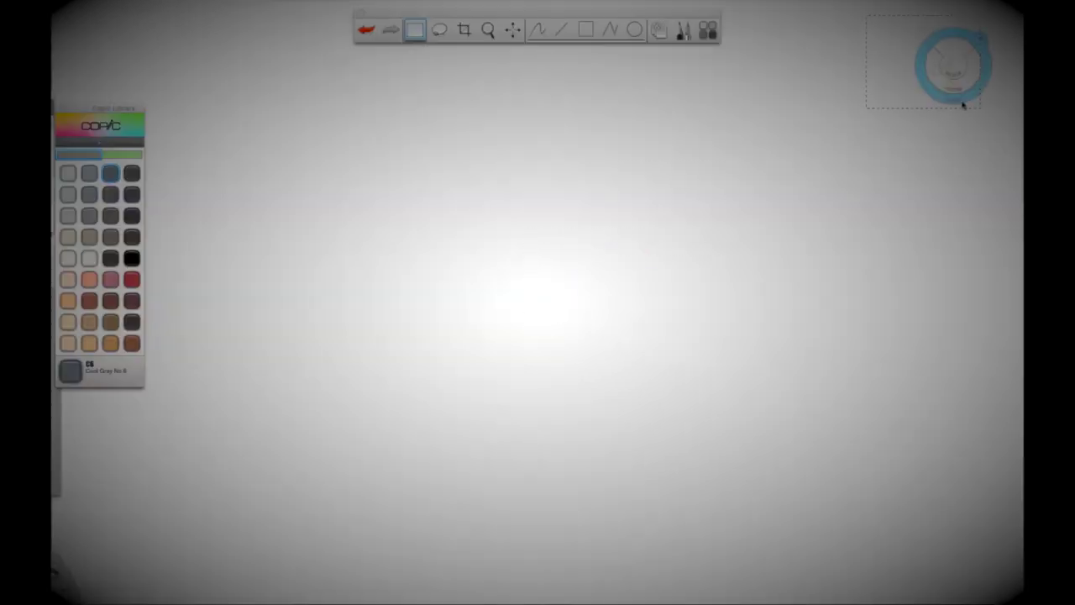
Sketch a pointed, tilted head with a jagged collar in C2 Cool Gray on the blank canvas
mouse_move(418, 216)
mouse_down()
mouse_move(446, 281)
mouse_move(493, 312)
mouse_move(466, 302)
mouse_up()
drag(420, 216, 449, 328)
drag(518, 199, 533, 200)
mouse_move(487, 296)
mouse_down()
mouse_move(467, 303)
mouse_move(499, 338)
mouse_move(442, 338)
mouse_move(511, 334)
mouse_up()
mouse_move(458, 308)
mouse_down()
mouse_move(433, 336)
mouse_move(446, 350)
mouse_up()
drag(449, 328, 432, 357)
Add a long, sack-like body with loose interior folds beneath the jagged collar
drag(428, 353, 424, 387)
mouse_move(483, 355)
mouse_down()
mouse_move(504, 360)
mouse_move(468, 390)
mouse_up()
drag(479, 391, 509, 383)
drag(472, 355, 466, 393)
mouse_move(522, 343)
mouse_down()
mouse_move(526, 369)
mouse_move(508, 415)
mouse_up()
drag(432, 390, 462, 415)
drag(464, 414, 503, 421)
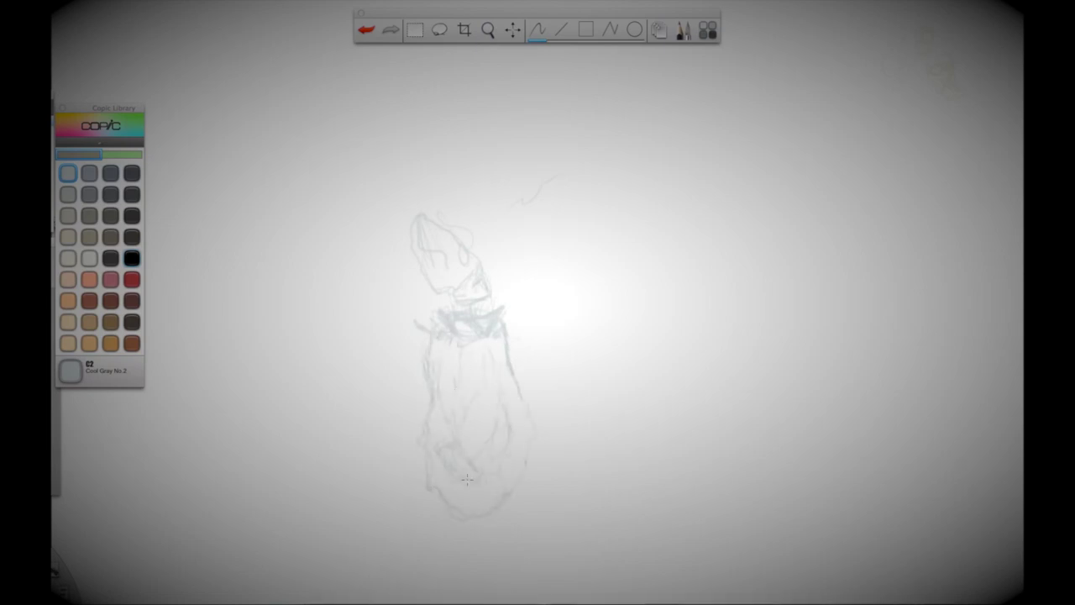
drag(464, 412, 472, 445)
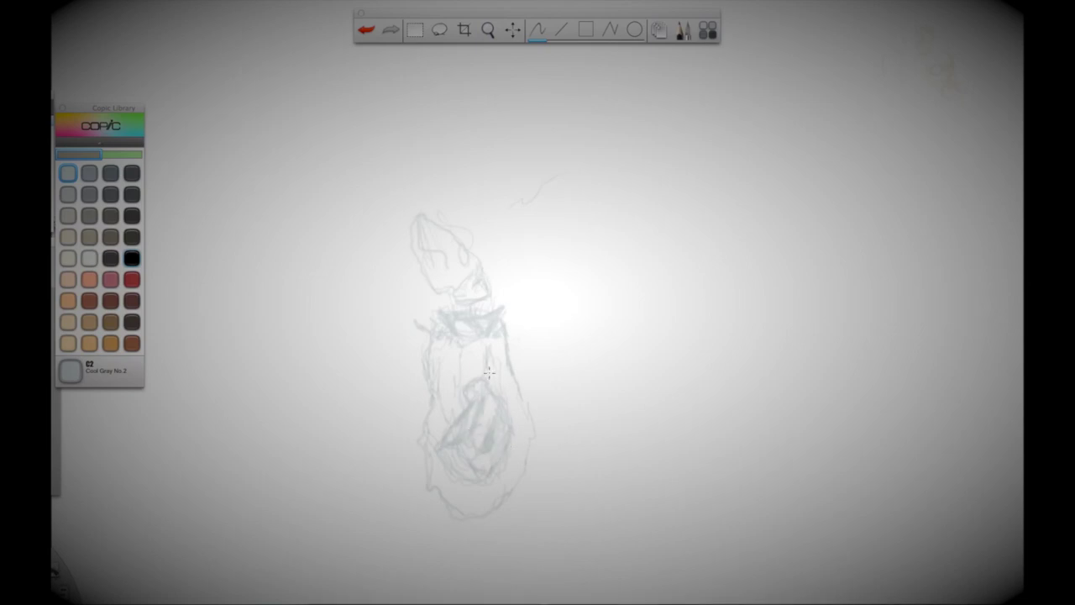
key(ctrl+z)
key(ctrl+z)
key(ctrl+z)
key(ctrl+z)
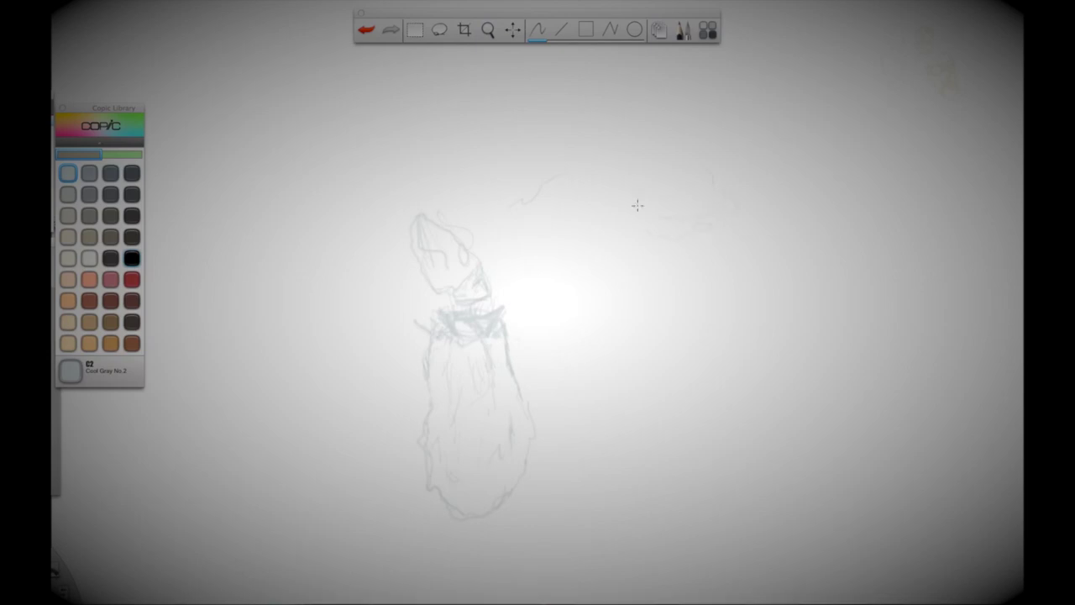
Sketch a horned head in C2 Cool Gray and paint its collar and drooping shoulders in N6 Neutral Gray with the Copic Medium Broad Nib
mouse_move(646, 110)
mouse_down()
mouse_move(597, 119)
mouse_move(658, 141)
mouse_move(649, 165)
mouse_move(677, 126)
mouse_move(689, 144)
mouse_move(639, 109)
mouse_move(623, 122)
mouse_move(646, 102)
mouse_move(655, 127)
mouse_move(623, 161)
mouse_move(685, 166)
mouse_up()
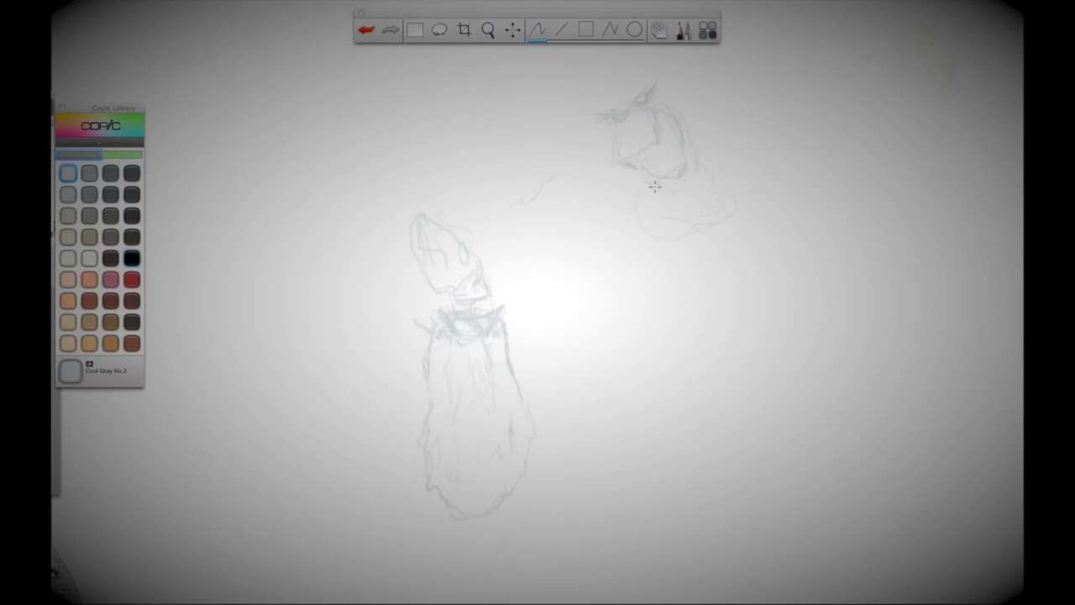
click(111, 194)
drag(647, 197, 666, 224)
double_click(54, 226)
drag(97, 239, 111, 239)
mouse_move(660, 202)
mouse_down()
mouse_move(722, 180)
mouse_move(723, 204)
mouse_move(756, 181)
mouse_move(664, 220)
mouse_move(632, 210)
mouse_move(636, 332)
mouse_up()
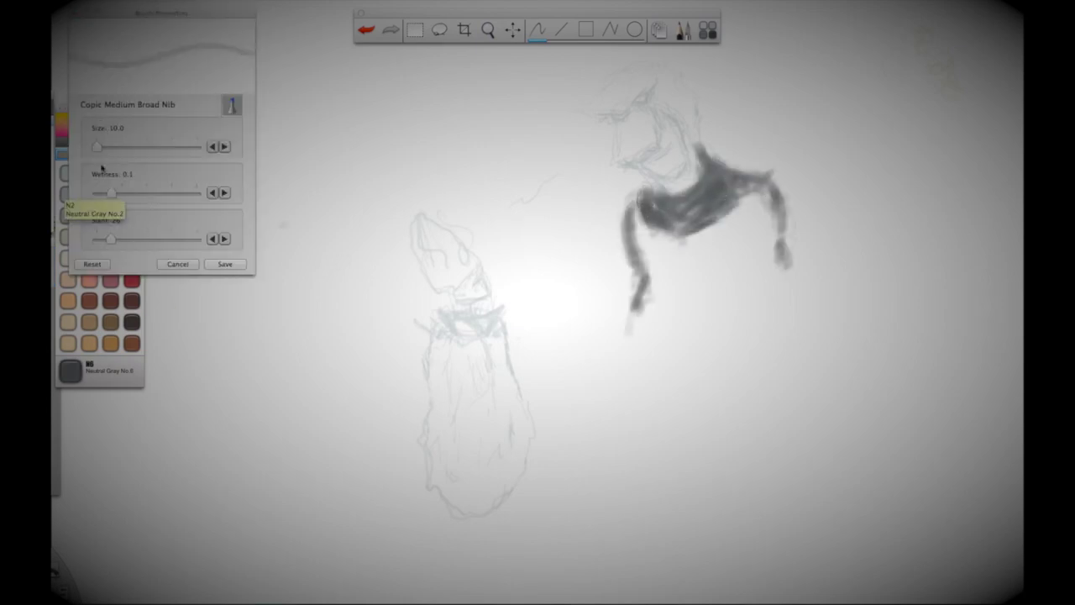
Shade the horned figure's face, neck, and torso in pale warm and toner grays, setting the broad nib's slant to 173°
click(89, 236)
drag(625, 117, 639, 152)
drag(676, 152, 661, 176)
drag(650, 223, 638, 336)
click(68, 216)
drag(685, 94, 694, 138)
double_click(54, 227)
drag(115, 240, 193, 240)
drag(672, 252, 682, 284)
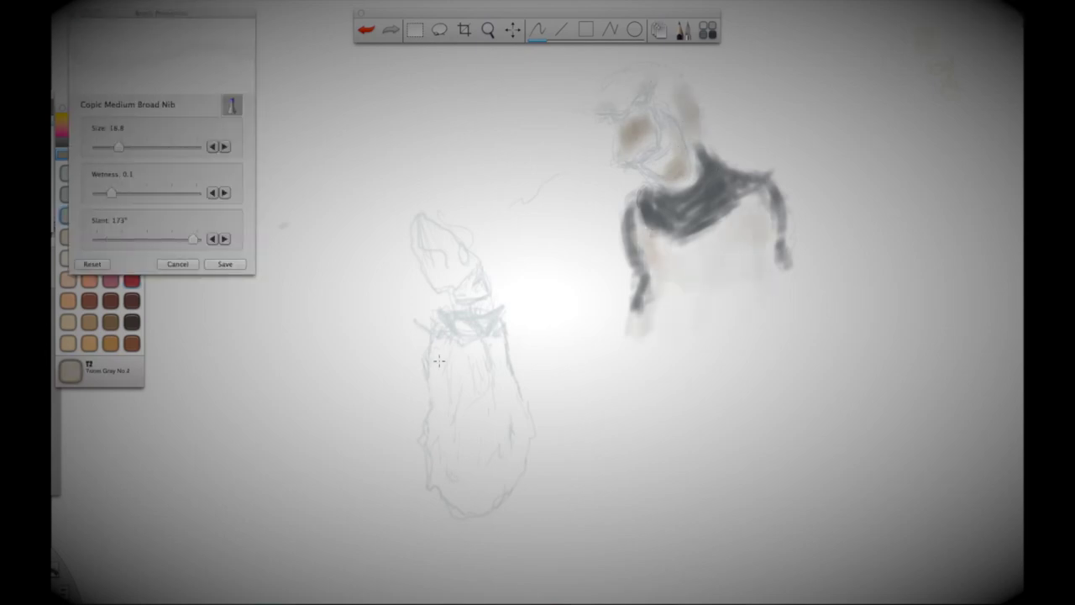
click(225, 264)
Fill the pointed-headed figure's sack-like body with soft Light Mahogany shading, densest along its left half
click(131, 280)
drag(445, 346, 458, 395)
drag(475, 330, 462, 395)
drag(441, 369, 449, 491)
mouse_move(449, 395)
mouse_down()
mouse_move(495, 445)
mouse_move(487, 509)
mouse_up()
Draw the horned figure's two pointed horns and sharpen its facial features in 110 Special Black
click(132, 258)
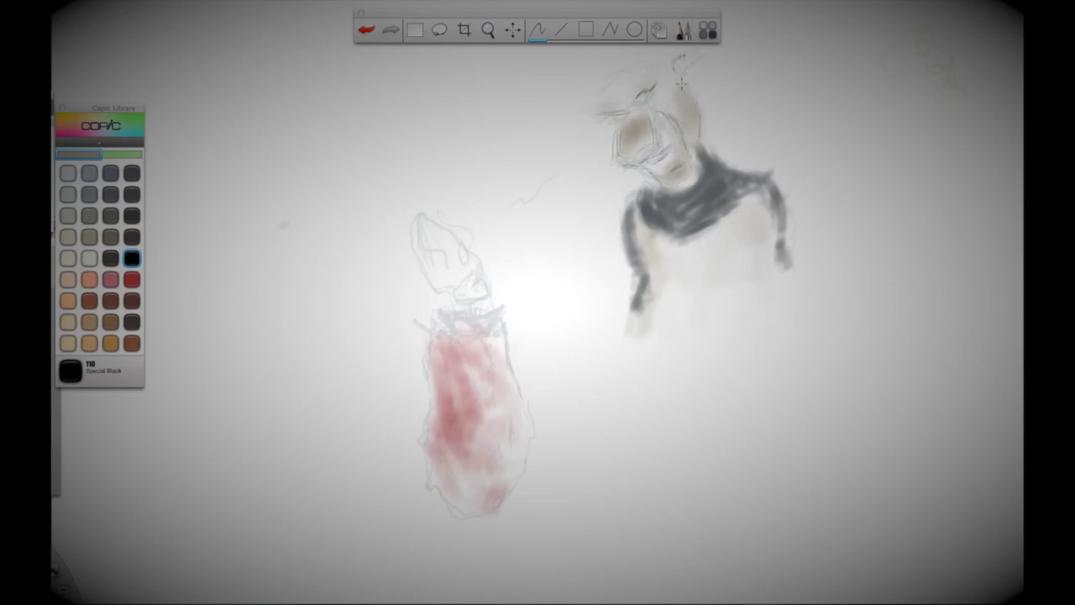
drag(702, 59, 699, 42)
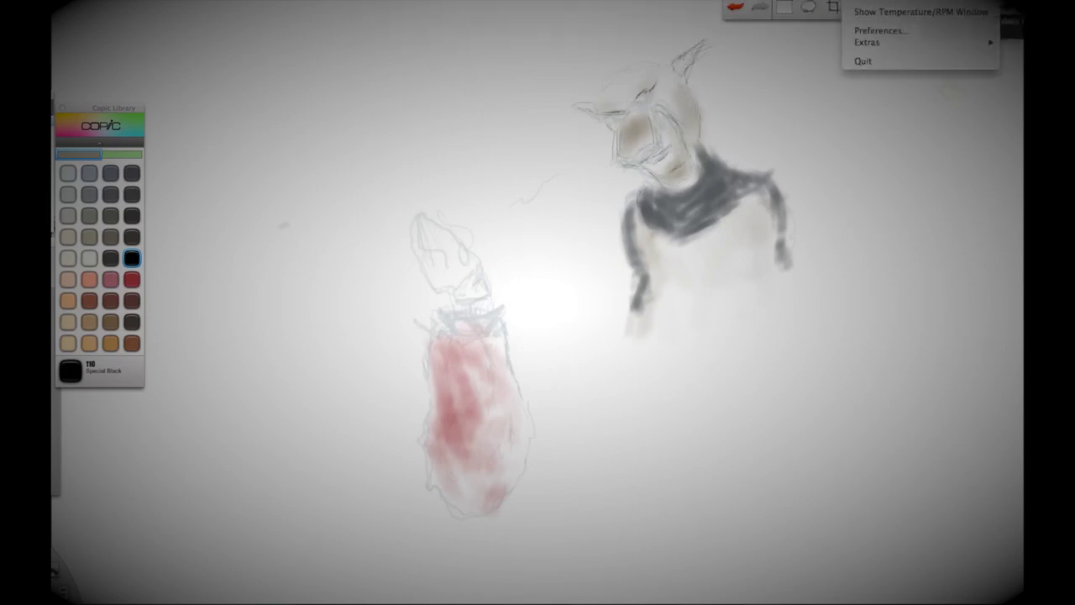
click(454, 127)
click(482, 126)
drag(528, 174, 547, 176)
click(402, 124)
click(474, 124)
click(384, 100)
click(434, 88)
Outline the pointed-headed figure's face, collar, and body folds in 110 Special Black and sharpen the horned figure's shoulder edge
mouse_move(504, 328)
mouse_down()
mouse_move(512, 377)
mouse_move(495, 377)
mouse_up()
drag(440, 311, 459, 340)
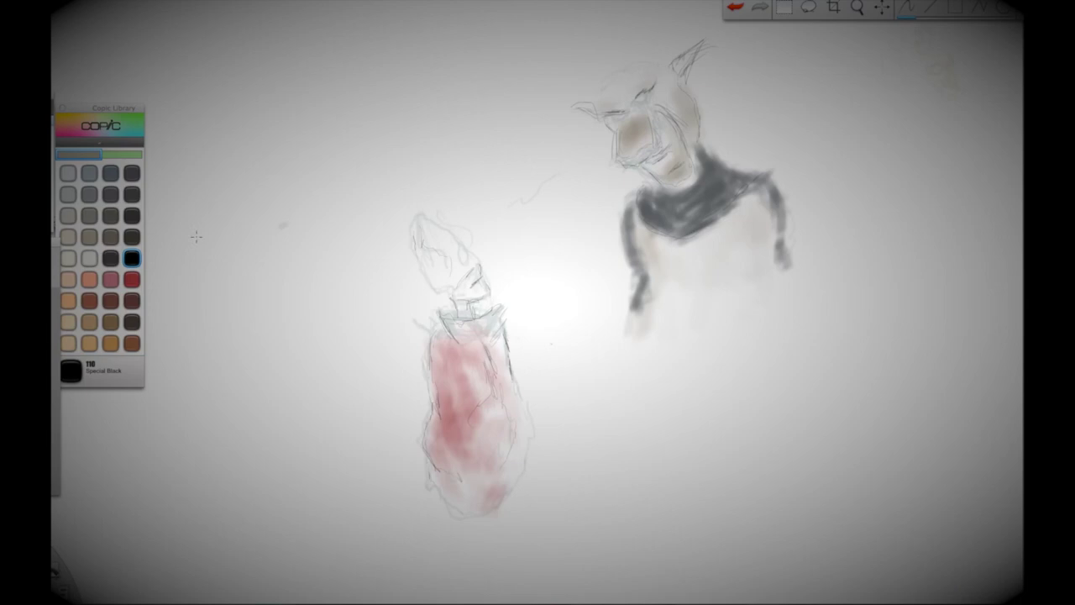
drag(704, 148, 779, 172)
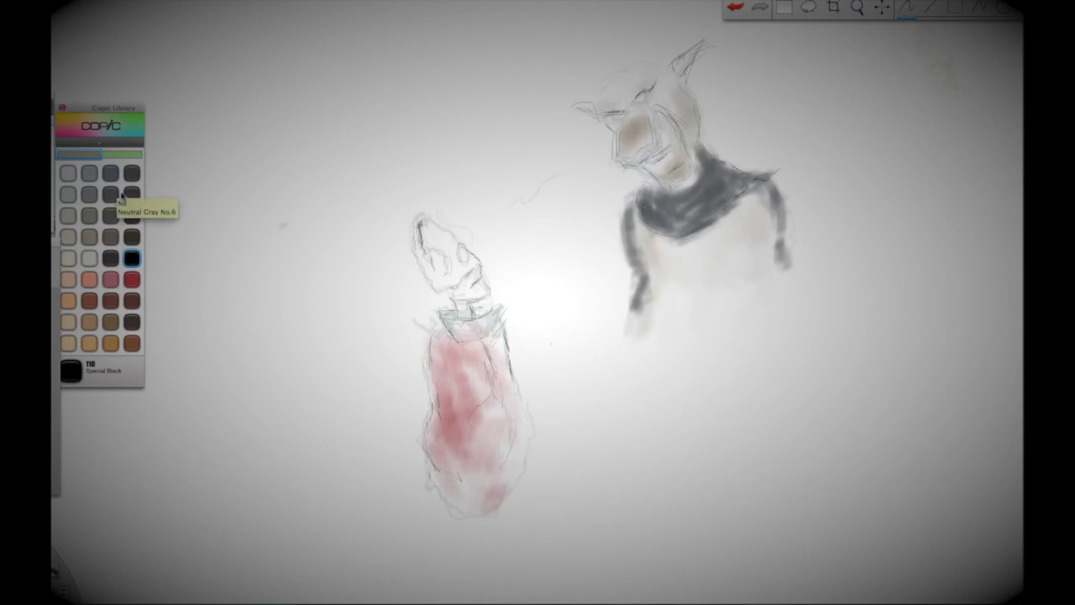
Sketch the horned figure's two bulging sleeves and a hand with a long pointing claw in pinkish red
click(111, 280)
drag(775, 303, 766, 354)
drag(803, 270, 814, 324)
drag(667, 285, 621, 394)
mouse_move(620, 391)
mouse_down()
mouse_move(643, 410)
mouse_move(616, 457)
mouse_up()
Shade the horned figure's sleeves, the vertical folds of its torso, and its forehead with soft gray strokes
click(111, 237)
drag(651, 315, 638, 363)
drag(669, 248, 682, 313)
click(89, 194)
mouse_move(777, 282)
mouse_down()
mouse_move(798, 343)
mouse_move(740, 362)
mouse_up()
drag(613, 89, 648, 72)
Color the clawed hand with E41 Pearl White and try Light Mahogany accents on the horned figure's eyes
click(68, 321)
drag(622, 412, 664, 387)
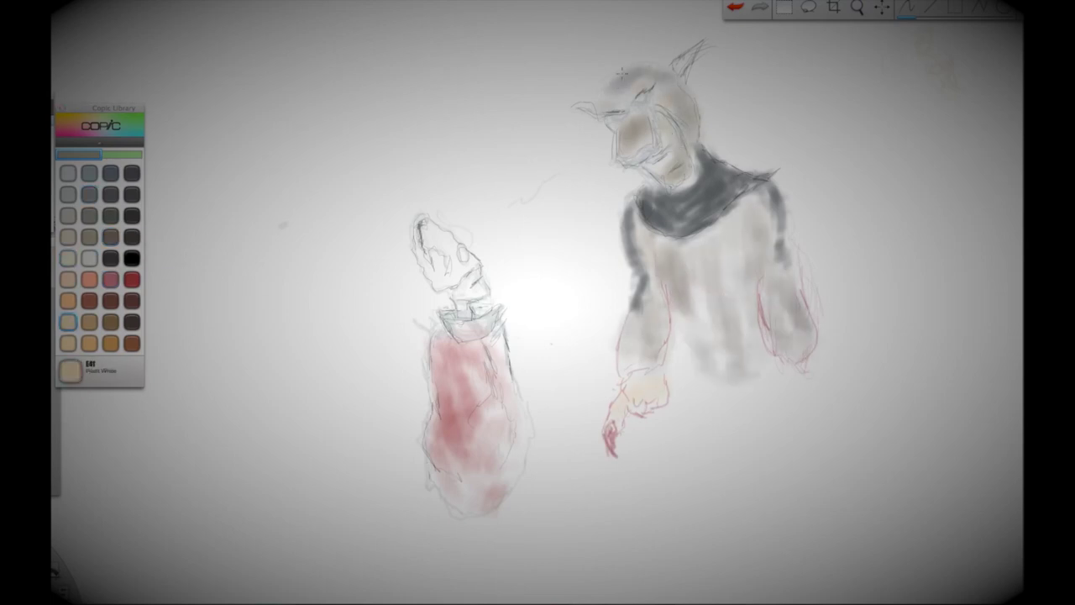
click(132, 279)
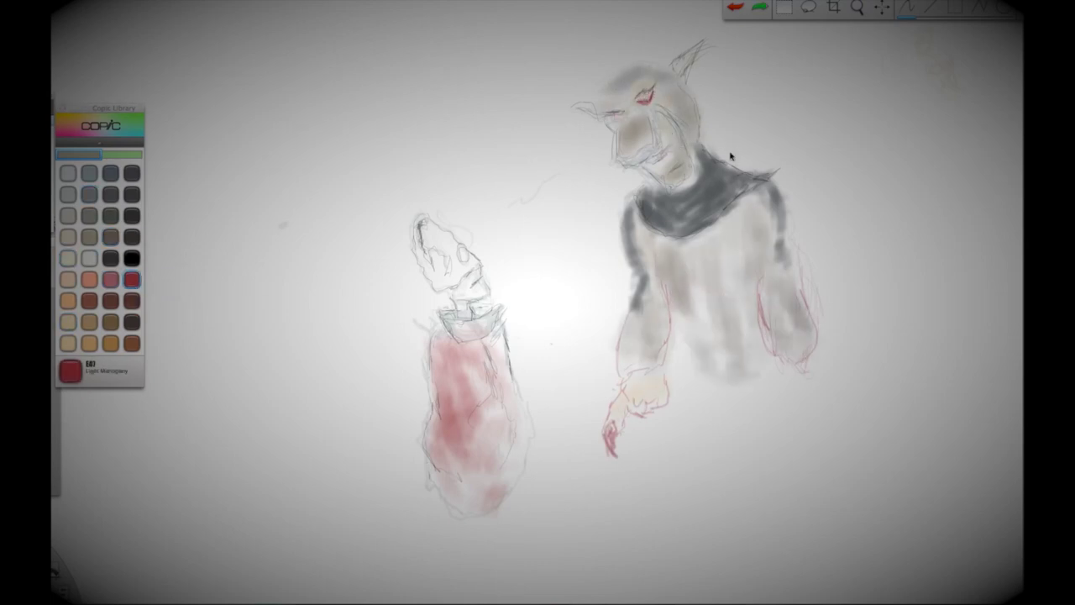
Layer E44 Clay over the horned figure's hand, head, sleeves, and torso folds
click(110, 321)
drag(618, 420, 664, 383)
mouse_move(681, 121)
mouse_down()
mouse_move(621, 92)
mouse_move(666, 79)
mouse_up()
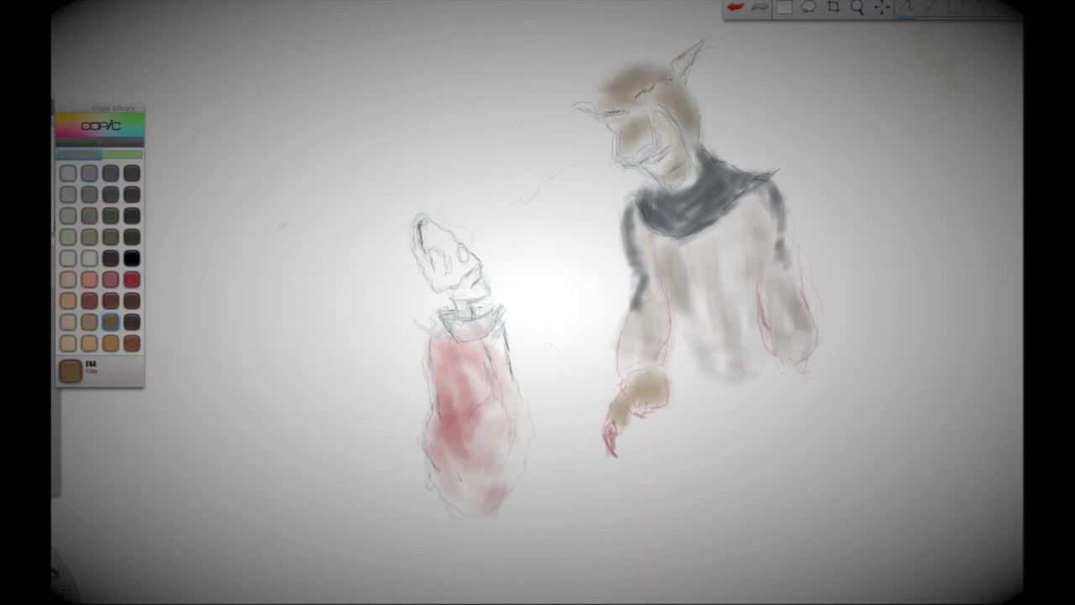
drag(760, 221, 803, 353)
drag(660, 269, 651, 336)
drag(739, 223, 735, 336)
drag(740, 202, 726, 366)
drag(613, 97, 618, 128)
Shade the right side of the sack-like body in E44 Clay and brush a branch-like arc above the pointed head
mouse_move(486, 365)
mouse_down()
mouse_move(488, 454)
mouse_move(513, 394)
mouse_up()
mouse_move(470, 151)
mouse_down()
mouse_move(563, 168)
mouse_move(315, 248)
mouse_up()
Paint a long cape and a dark claw on the horned figure in 100 Black, and sharpen the face outlines of both figures
click(110, 258)
mouse_move(768, 177)
mouse_down()
mouse_move(836, 388)
mouse_move(874, 395)
mouse_move(680, 336)
mouse_move(697, 433)
mouse_move(813, 227)
mouse_move(869, 317)
mouse_move(887, 428)
mouse_up()
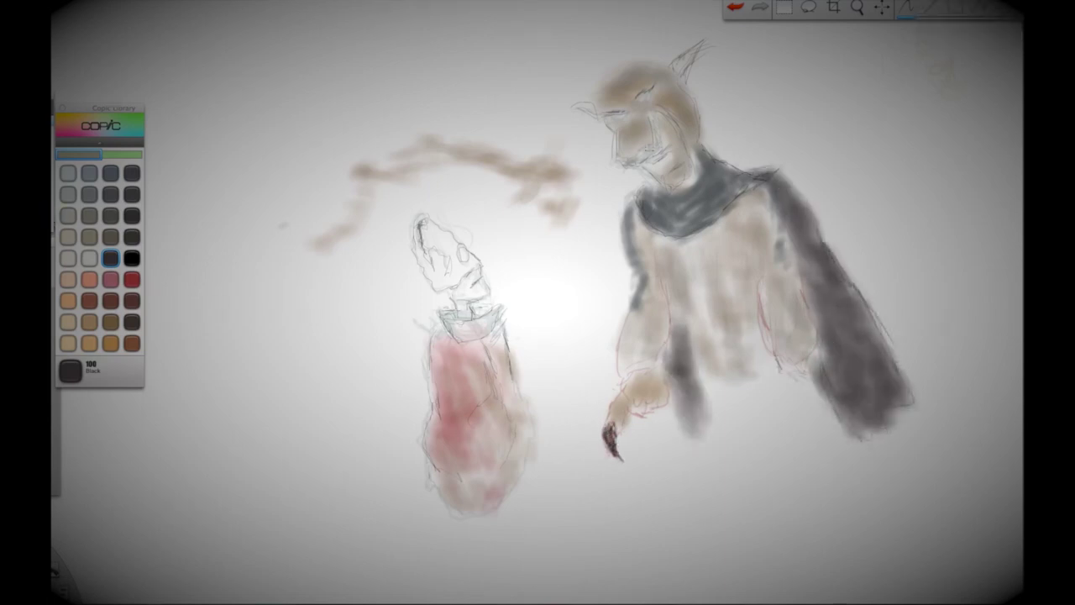
mouse_move(666, 152)
mouse_down()
mouse_move(694, 190)
mouse_move(647, 183)
mouse_up()
mouse_move(493, 318)
mouse_down()
mouse_move(448, 285)
mouse_move(474, 255)
mouse_up()
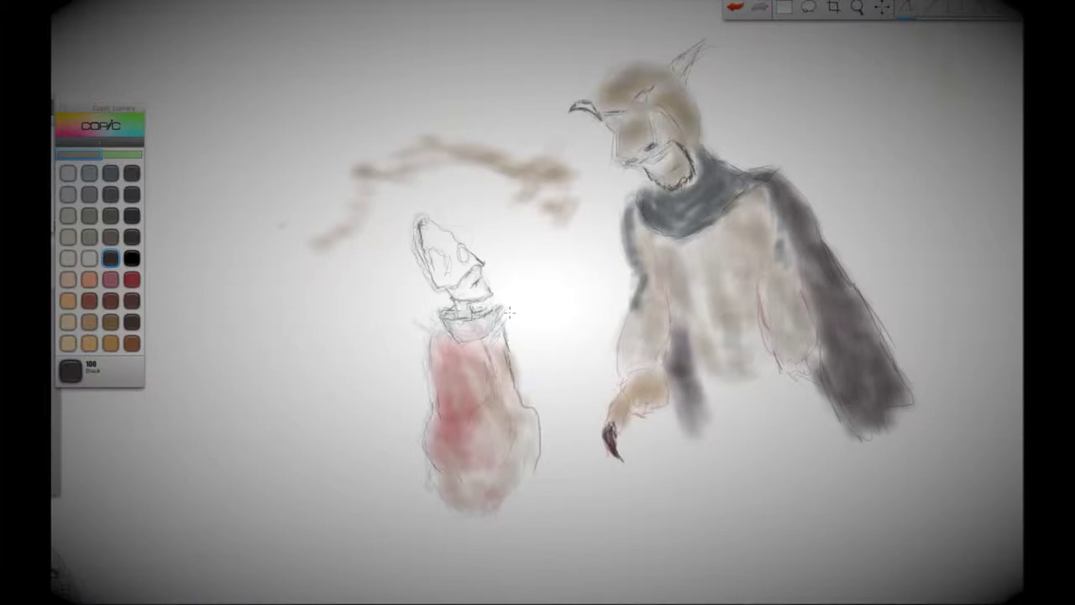